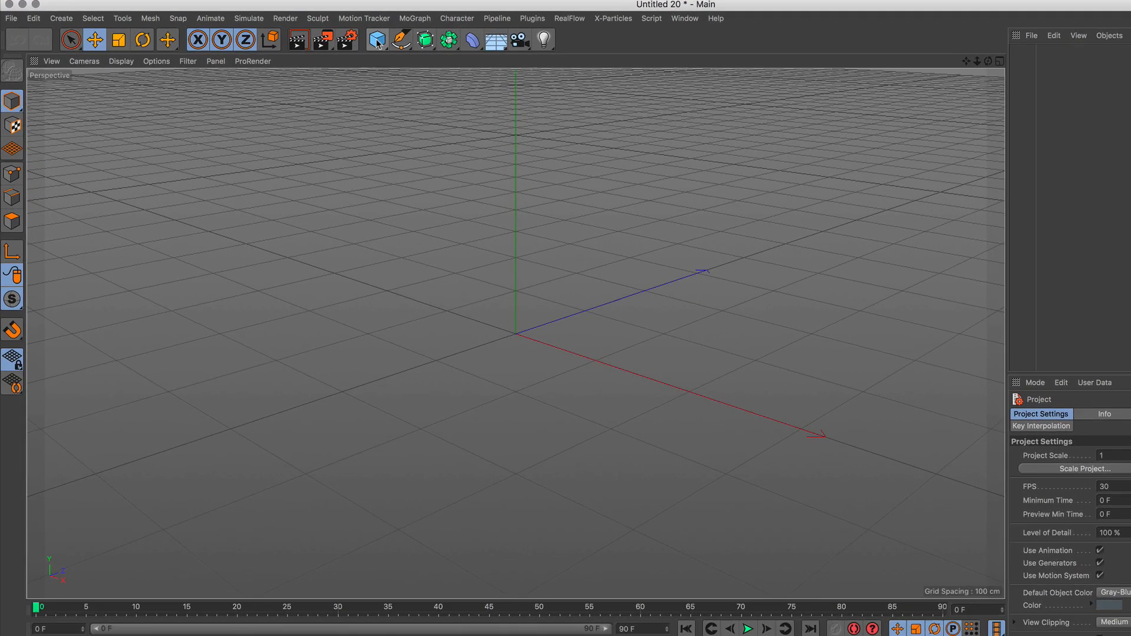
# - Add a Torus primitive and display the viewport with Gouraud Shading (Lines)
pyautogui.click(315, 49)
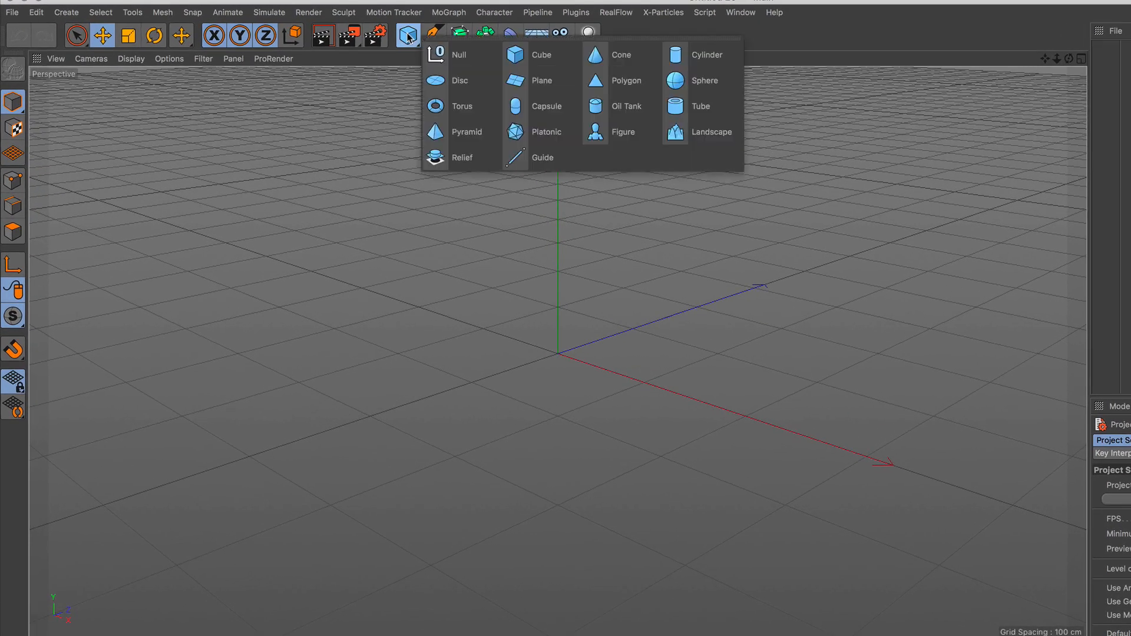
pyautogui.click(481, 113)
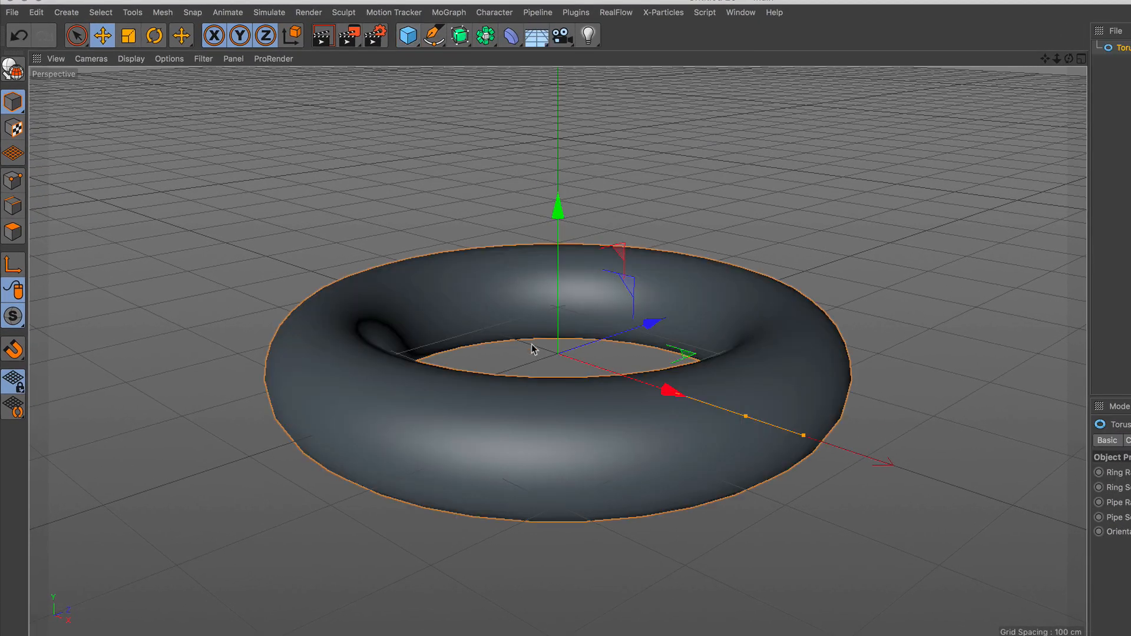
pyautogui.keyDown('alt'); pyautogui.moveTo(542, 331); pyautogui.dragTo(544, 390, button='right'); pyautogui.keyUp('alt')
pyautogui.keyDown('alt'); pyautogui.moveTo(552, 336); pyautogui.dragTo(552, 392); pyautogui.keyUp('alt')
pyautogui.keyDown('alt'); pyautogui.moveTo(553, 392); pyautogui.dragTo(553, 330, button='right'); pyautogui.keyUp('alt')
pyautogui.keyDown('alt'); pyautogui.moveTo(556, 385); pyautogui.dragTo(547, 339, button='middle'); pyautogui.keyUp('alt')
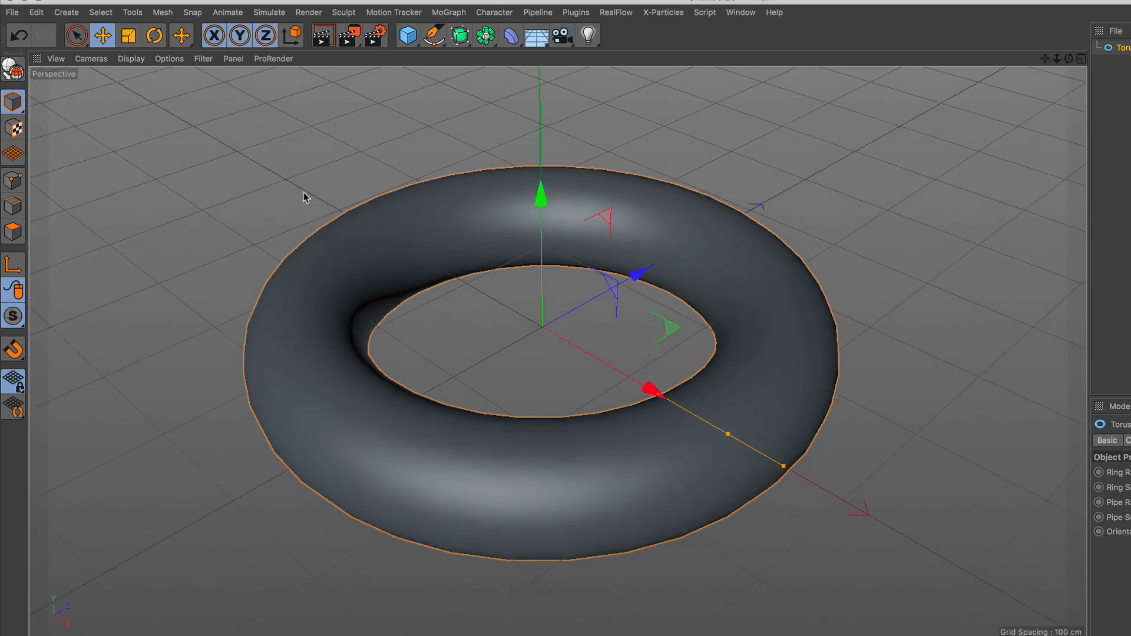
pyautogui.click(132, 58)
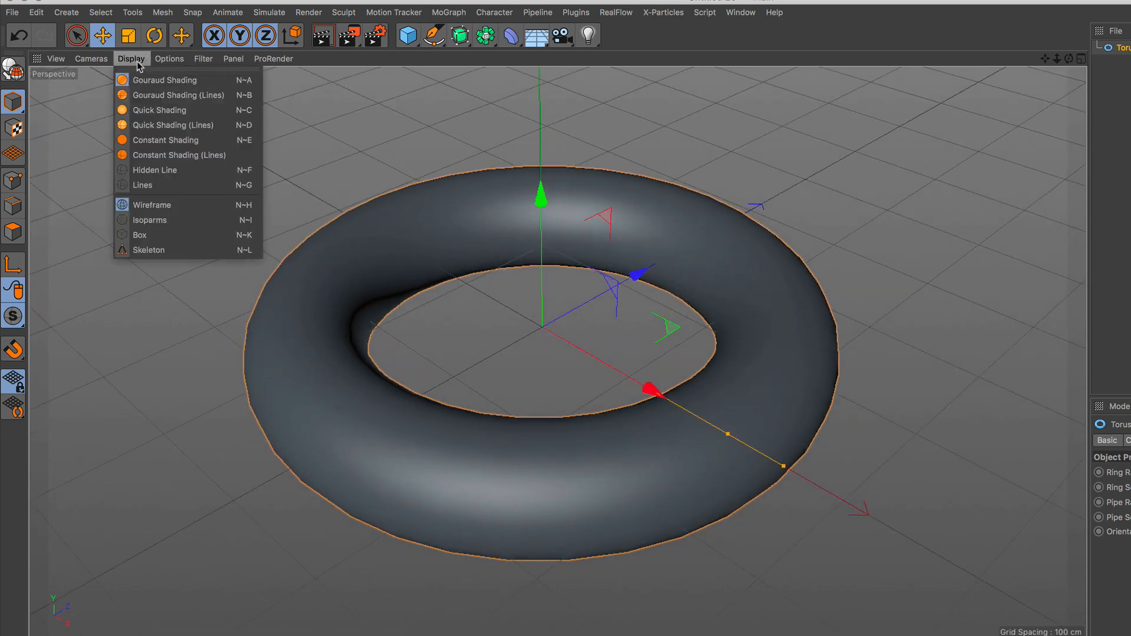
pyautogui.click(158, 97)
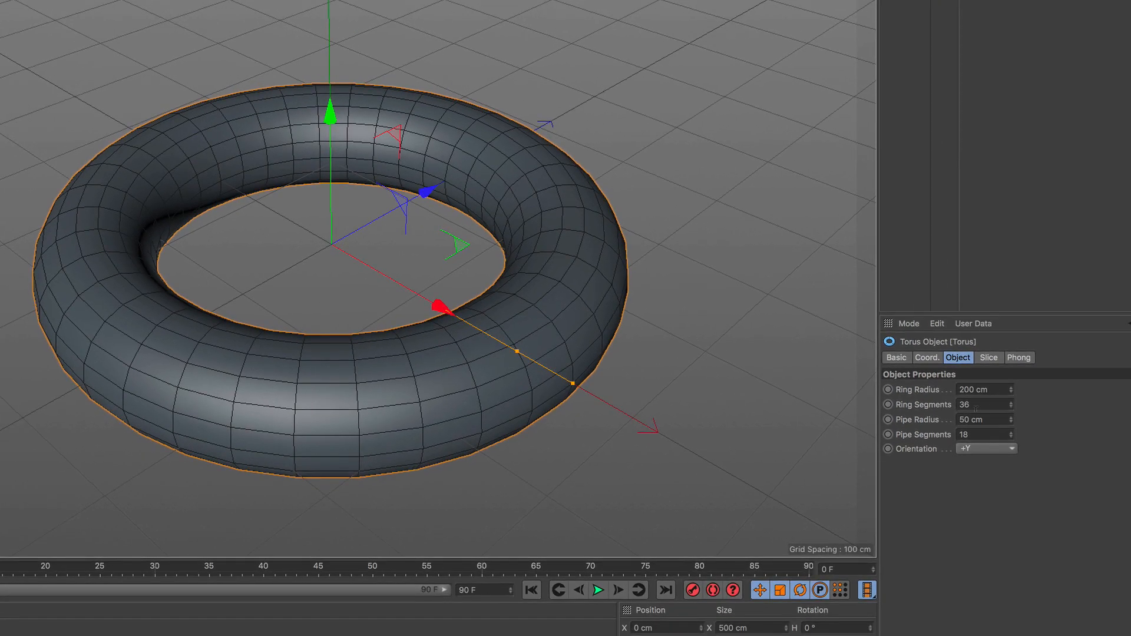
# - Set the torus's pipe radius to 80 cm and its pipe segments to 14
pyautogui.click(978, 419)
pyautogui.write('80')
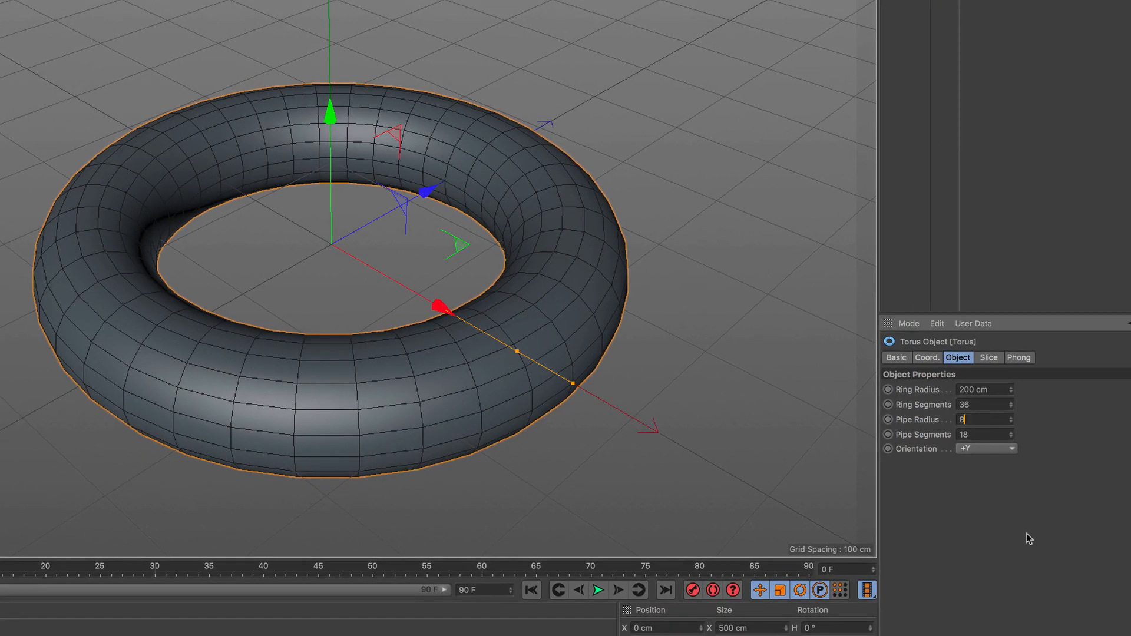
pyautogui.press('Return')
pyautogui.doubleClick(969, 434)
pyautogui.write('14')
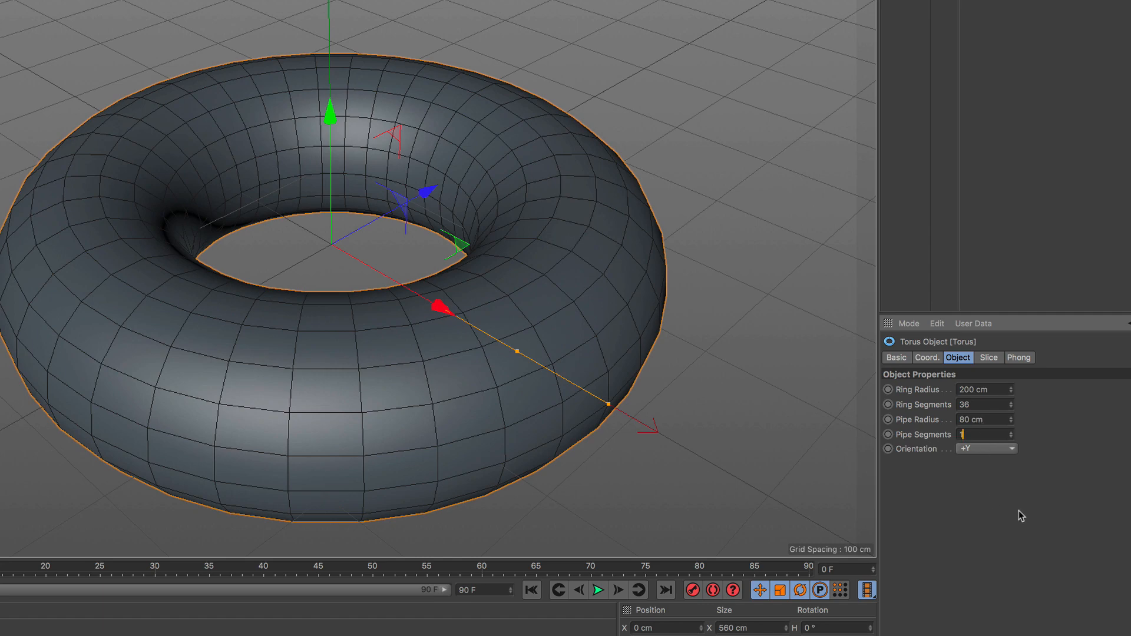
pyautogui.press('Return')
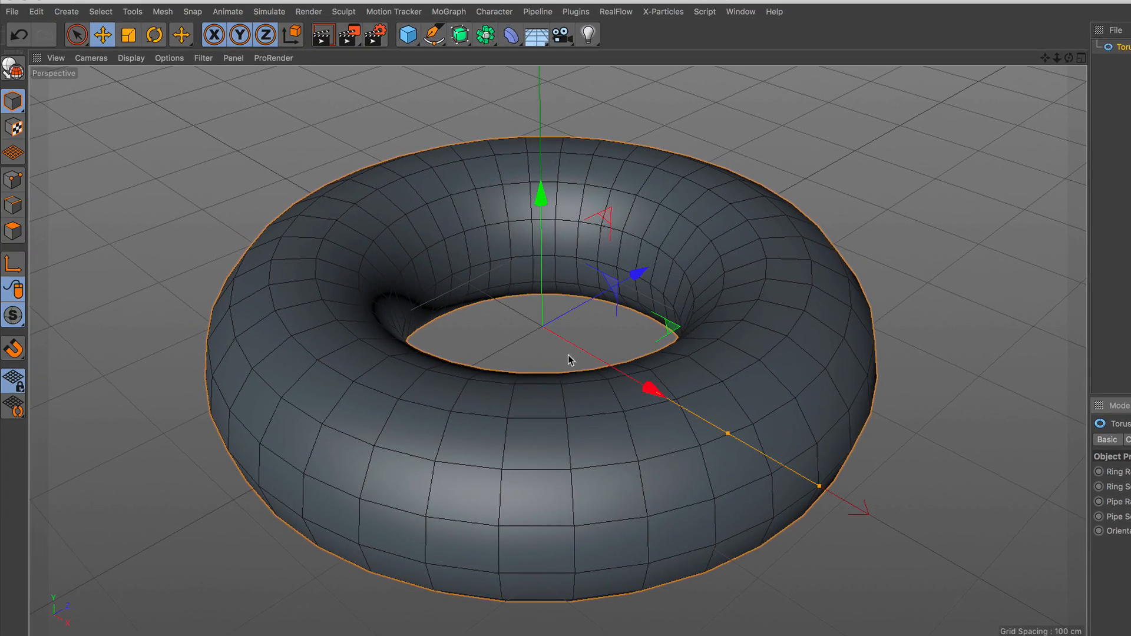
# - Make the torus editable and switch to point editing
pyautogui.keyDown('alt'); pyautogui.moveTo(489, 314); pyautogui.dragTo(490, 360, button='right'); pyautogui.keyUp('alt')
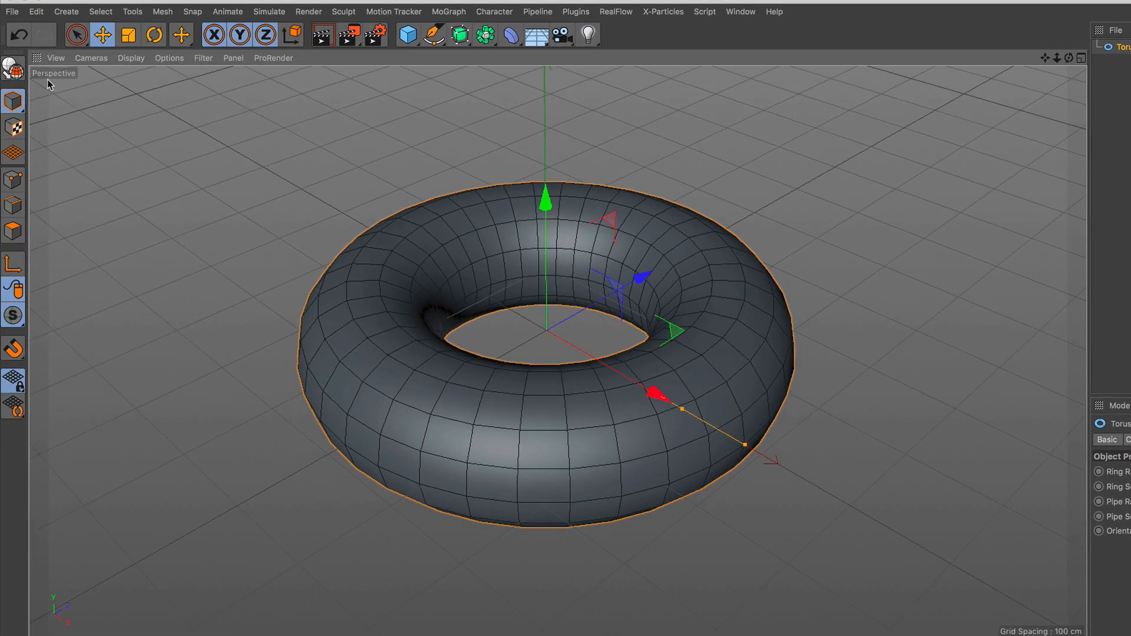
pyautogui.click(13, 68)
pyautogui.click(13, 179)
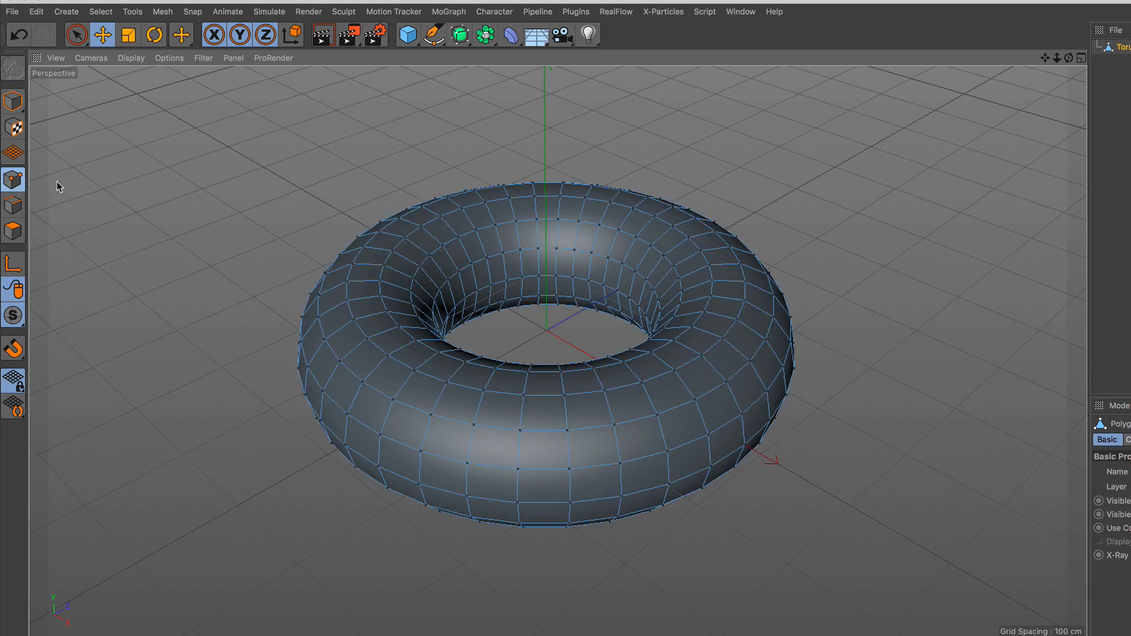
# - In the top view, select the torus points on the negative X side with Rectangle Selection and delete them
pyautogui.click(80, 40)
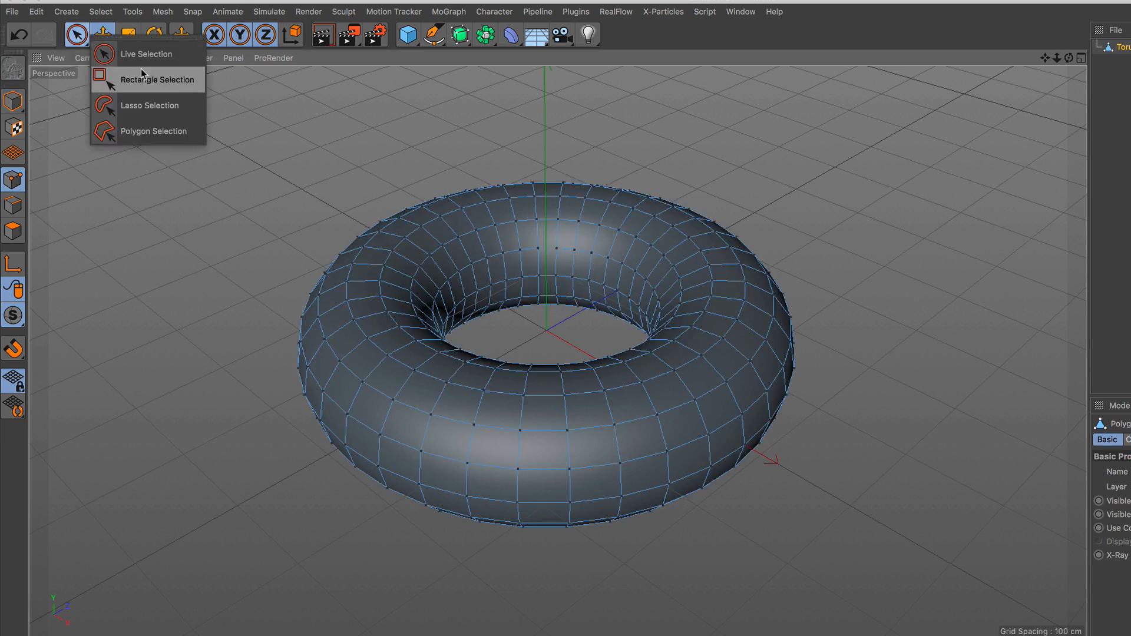
pyautogui.click(175, 80)
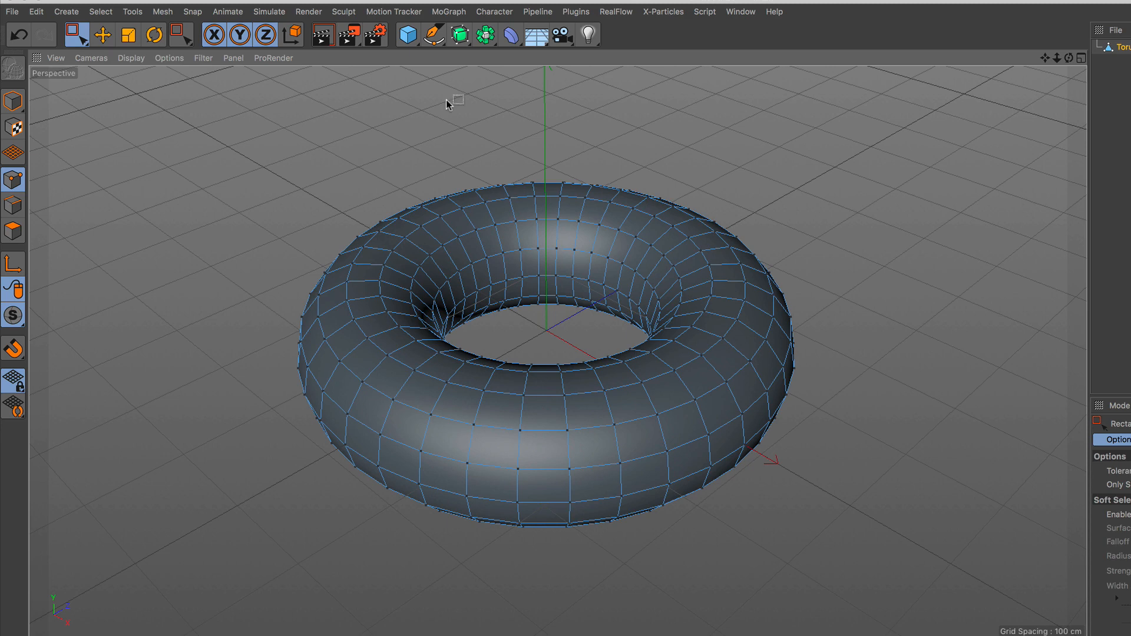
pyautogui.click(1082, 57)
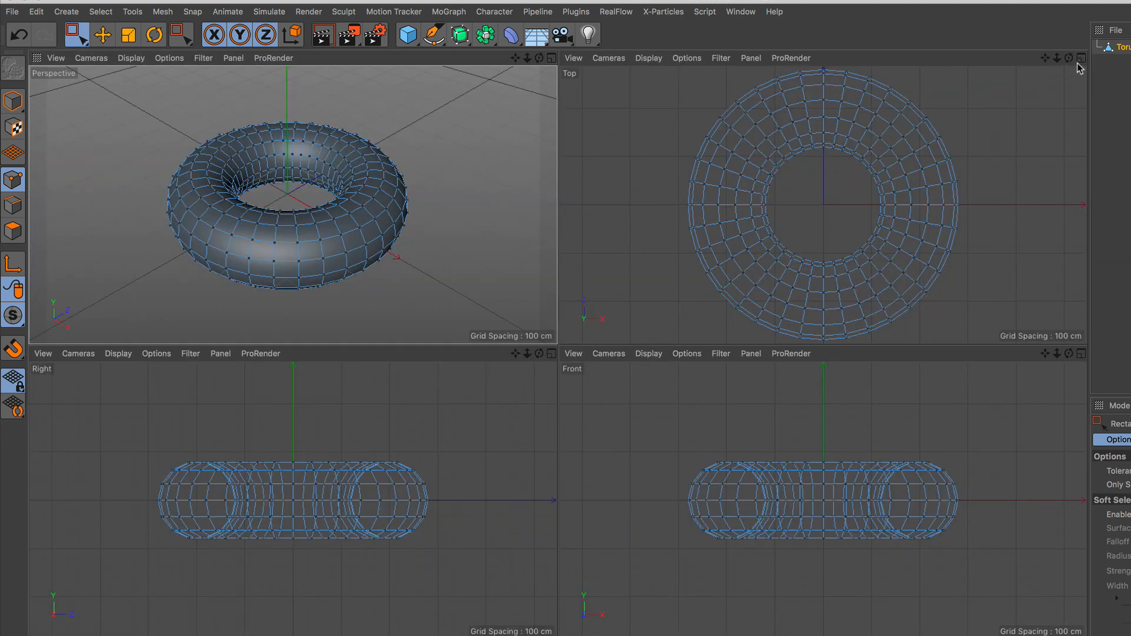
pyautogui.click(1080, 58)
pyautogui.scroll(-3, 577, 317)
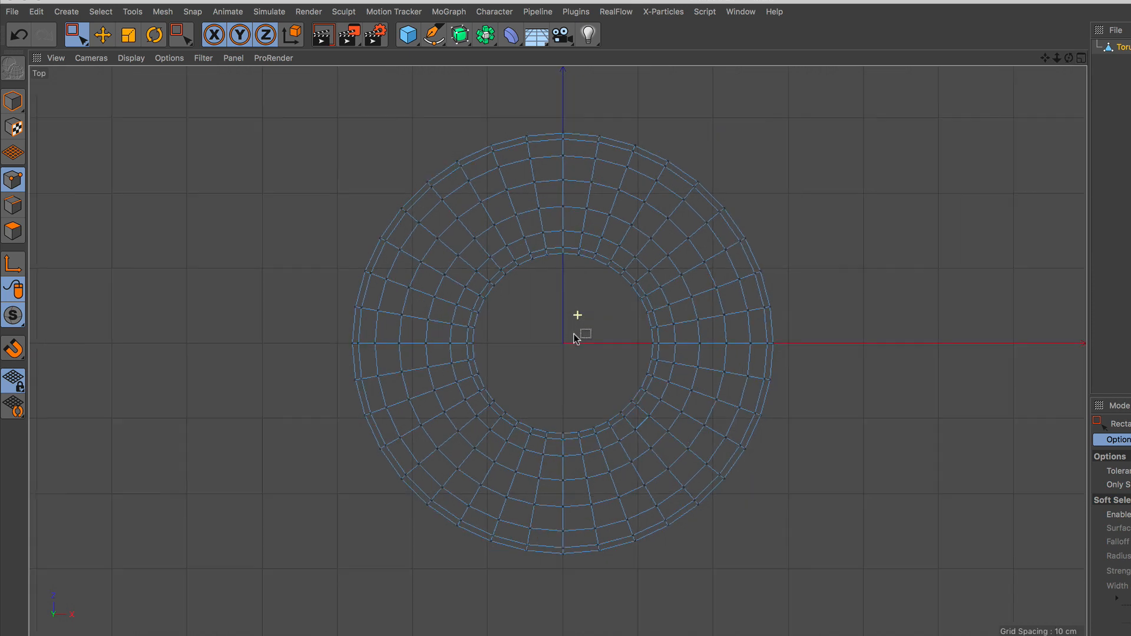
pyautogui.scroll(-1, 576, 337)
pyautogui.moveTo(291, 99); pyautogui.dragTo(560, 574)
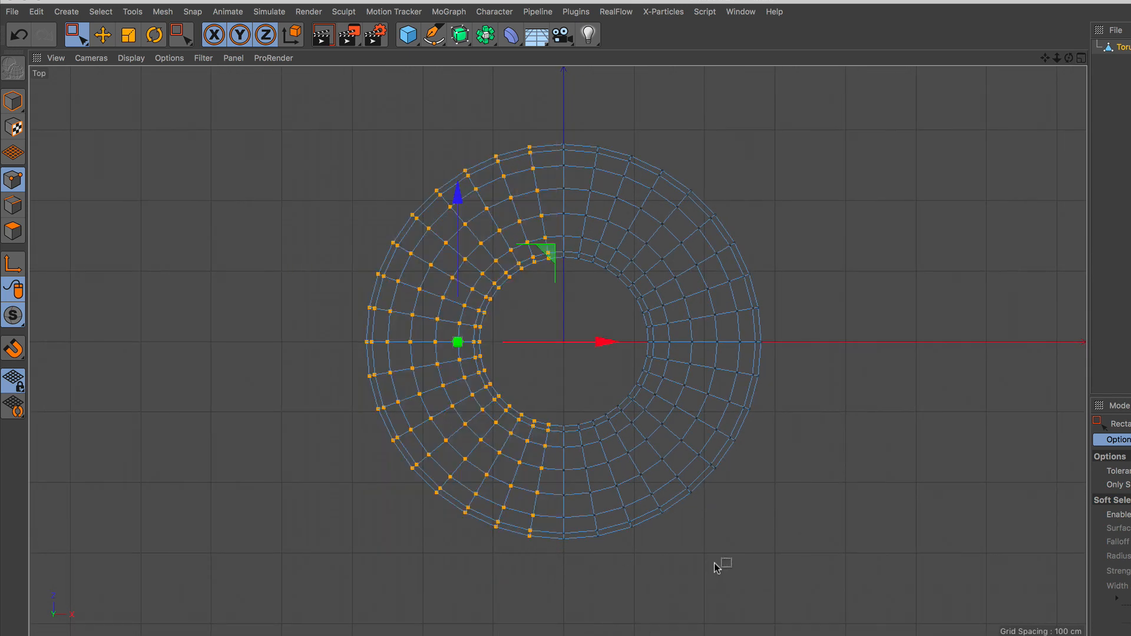
pyautogui.press('Delete')
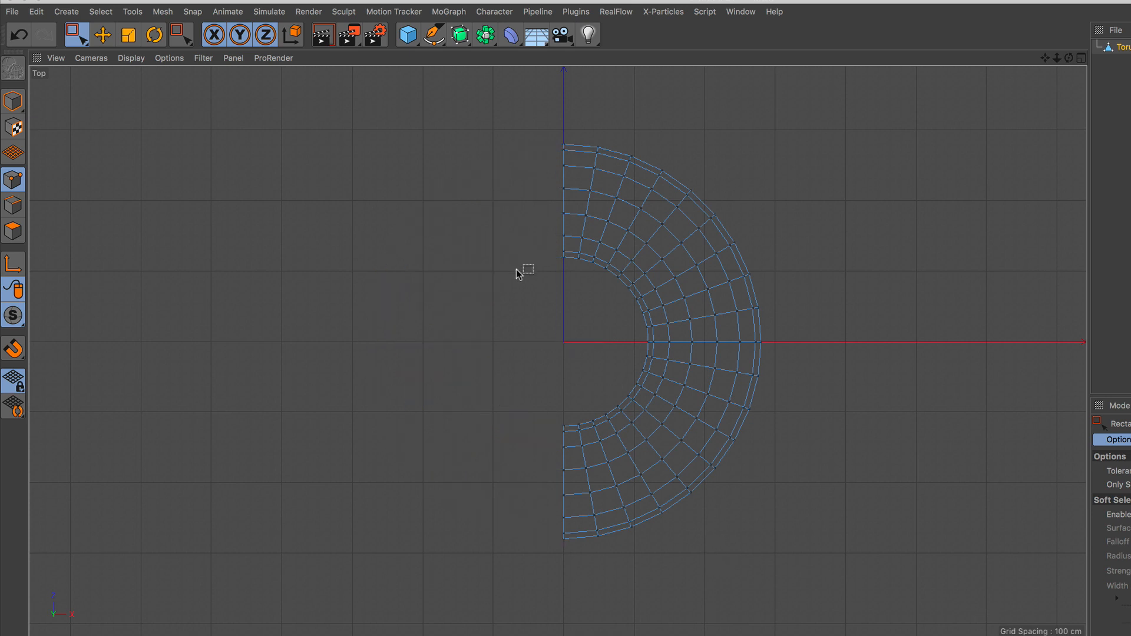
# - Add a Symmetry object and make the half torus its child
pyautogui.click(488, 35)
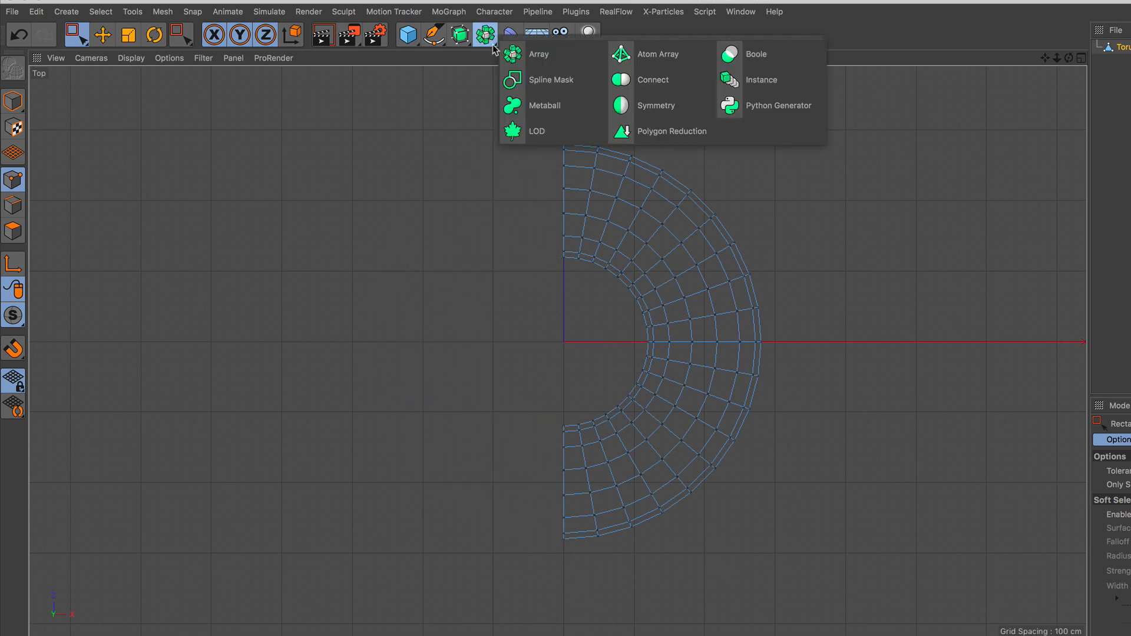
pyautogui.click(654, 106)
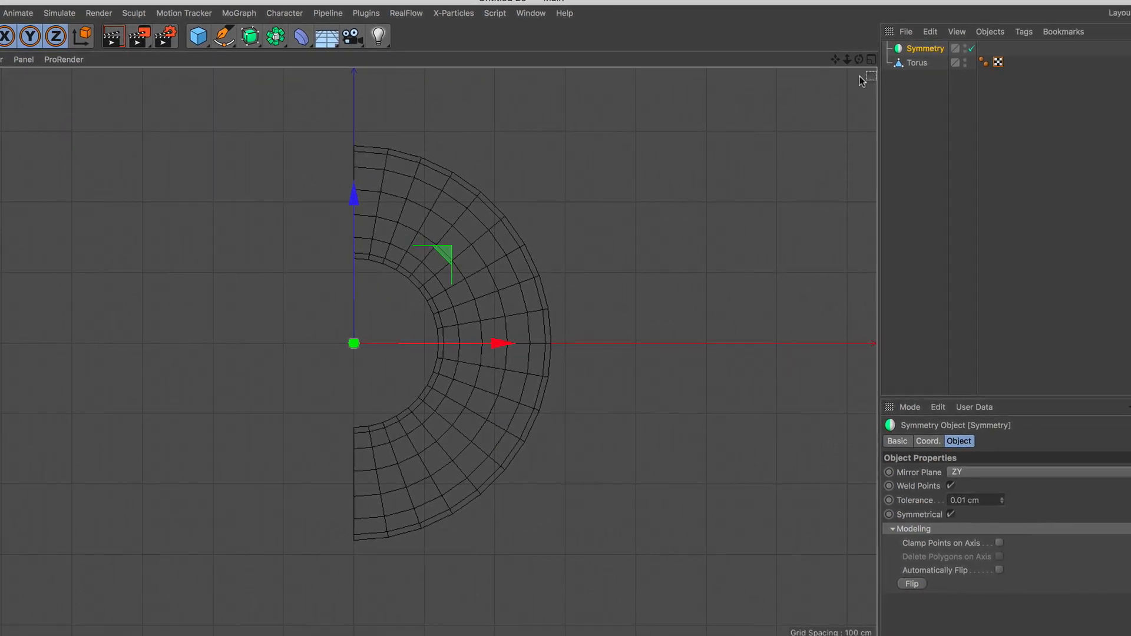
pyautogui.moveTo(898, 73); pyautogui.dragTo(923, 50)
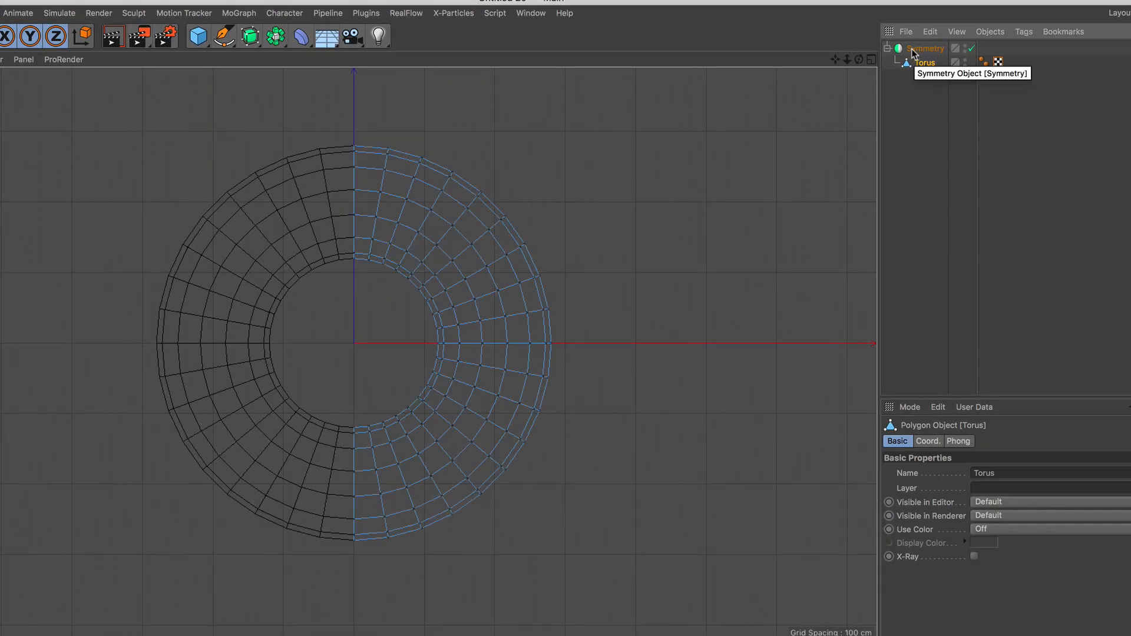
# - Select all torus points except the seam points and move them along X to about 309 cm, stretching the ring into a chain link
pyautogui.moveTo(638, 108); pyautogui.dragTo(364, 583)
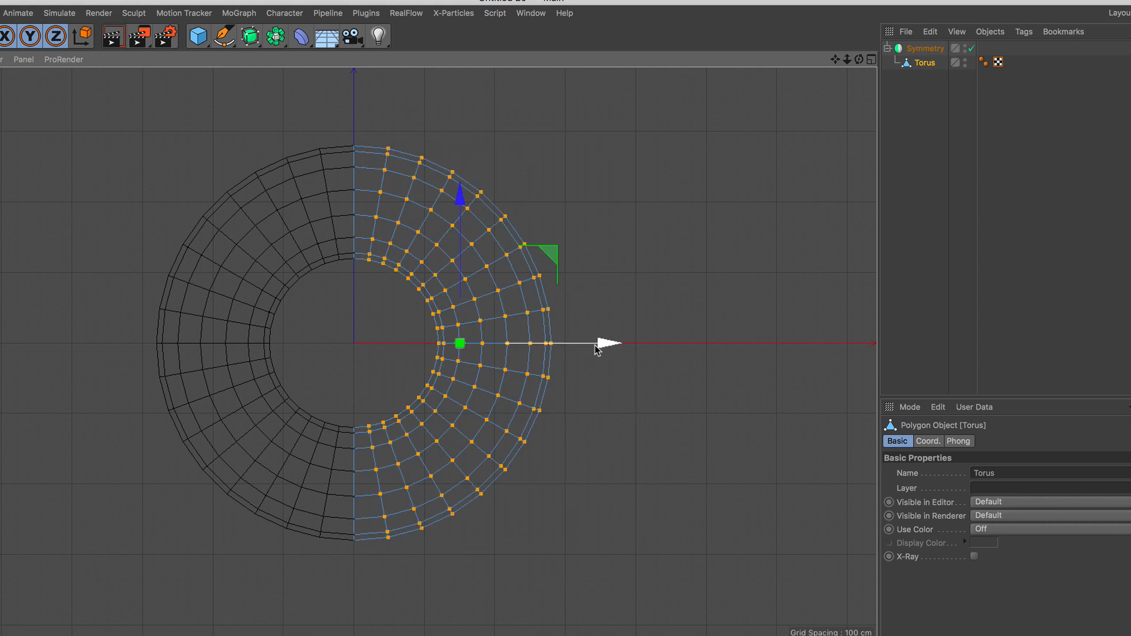
pyautogui.moveTo(596, 348); pyautogui.dragTo(708, 345)
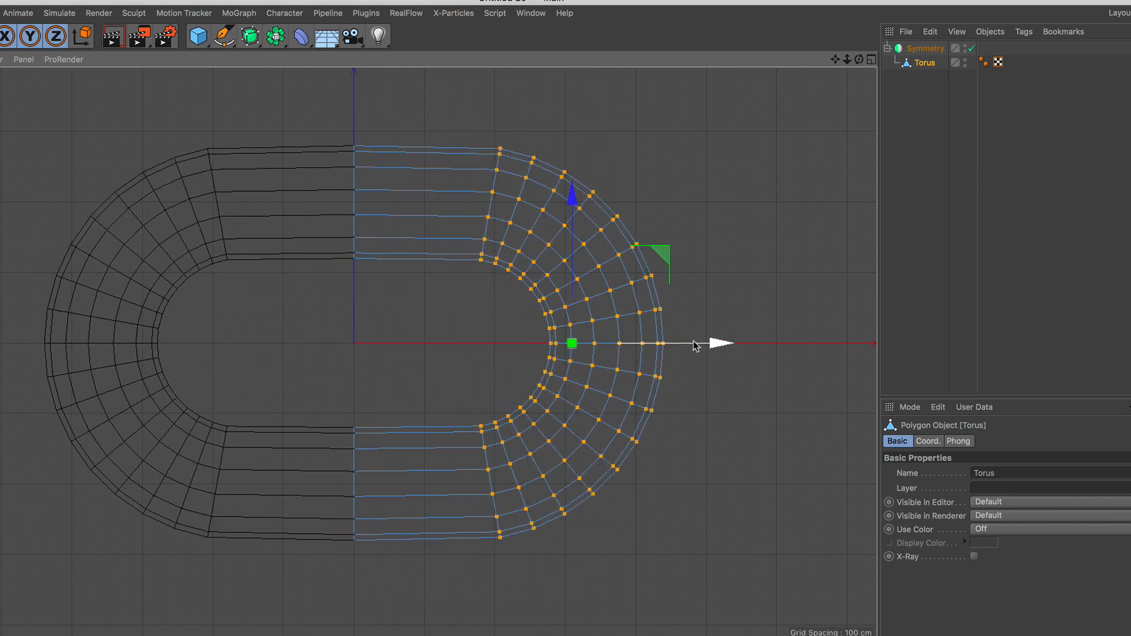
pyautogui.click(870, 59)
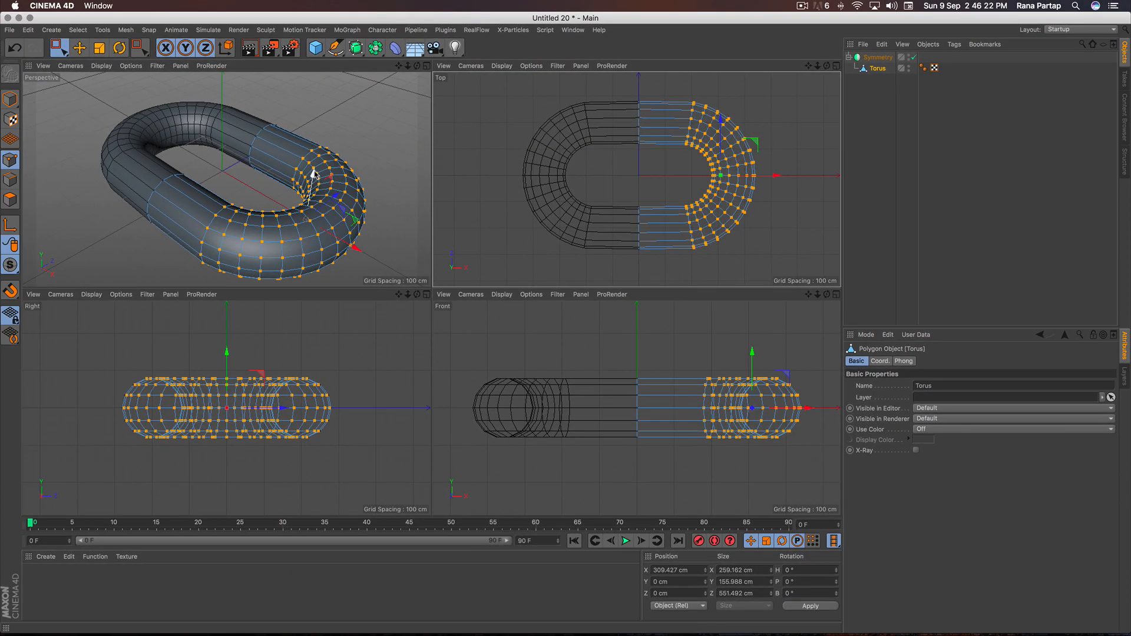
pyautogui.click(409, 64)
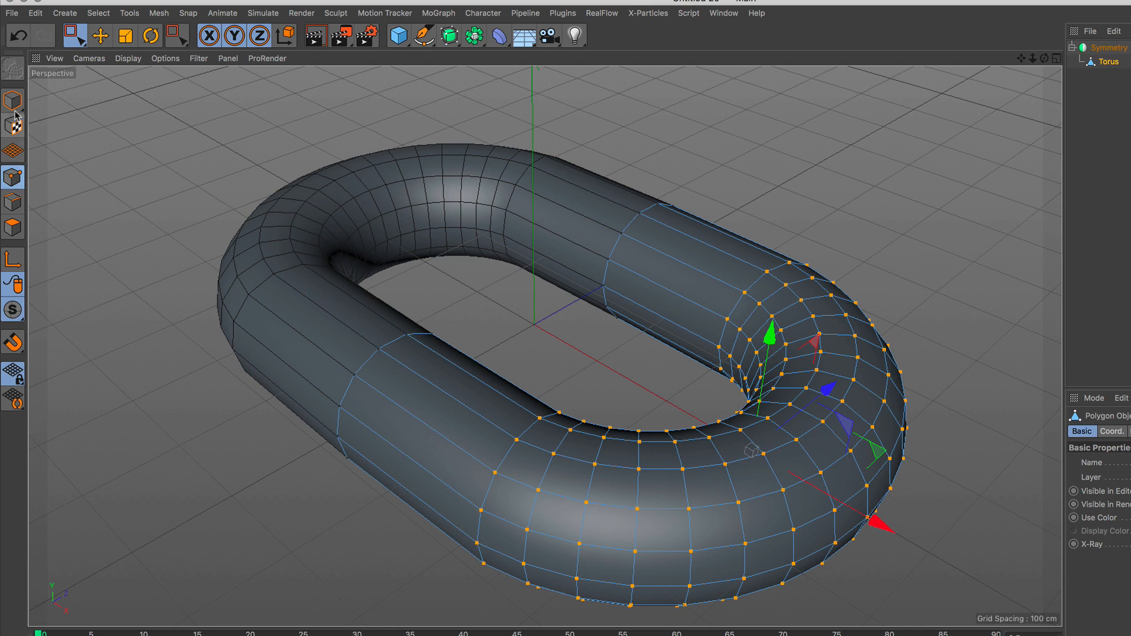
# - In model mode, scale the torus uniformly down so the whole link is about 84 cm long and 54 cm wide
pyautogui.click(13, 102)
pyautogui.moveTo(75, 36); pyautogui.dragTo(119, 59)
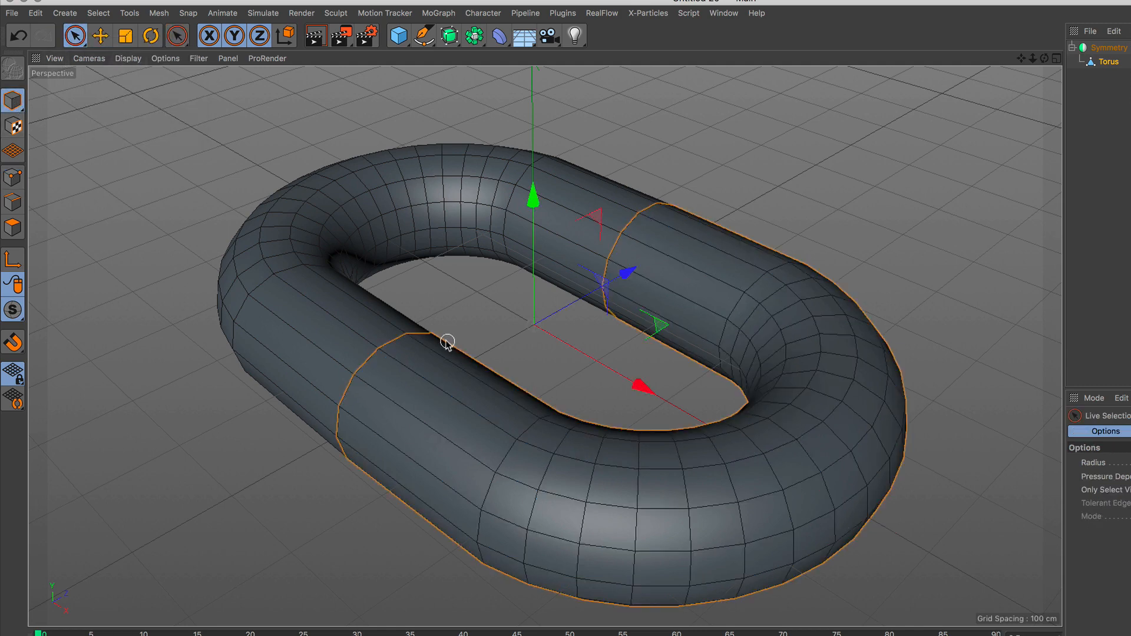
pyautogui.click(125, 35)
pyautogui.moveTo(645, 190); pyautogui.dragTo(330, 503)
pyautogui.scroll(5, 576, 235)
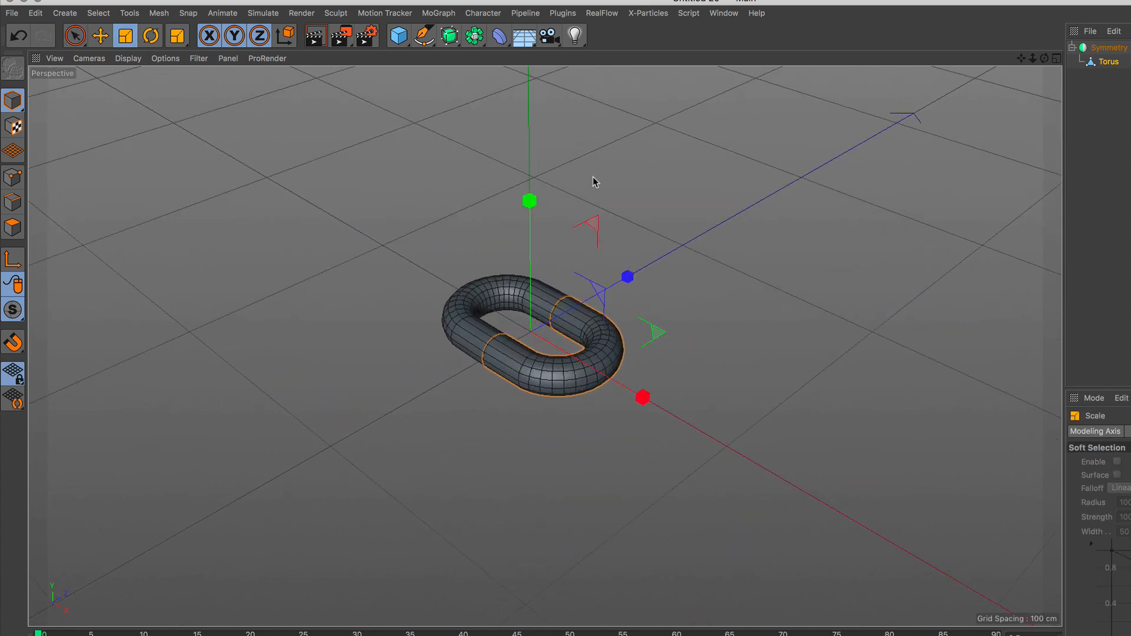
pyautogui.click(75, 35)
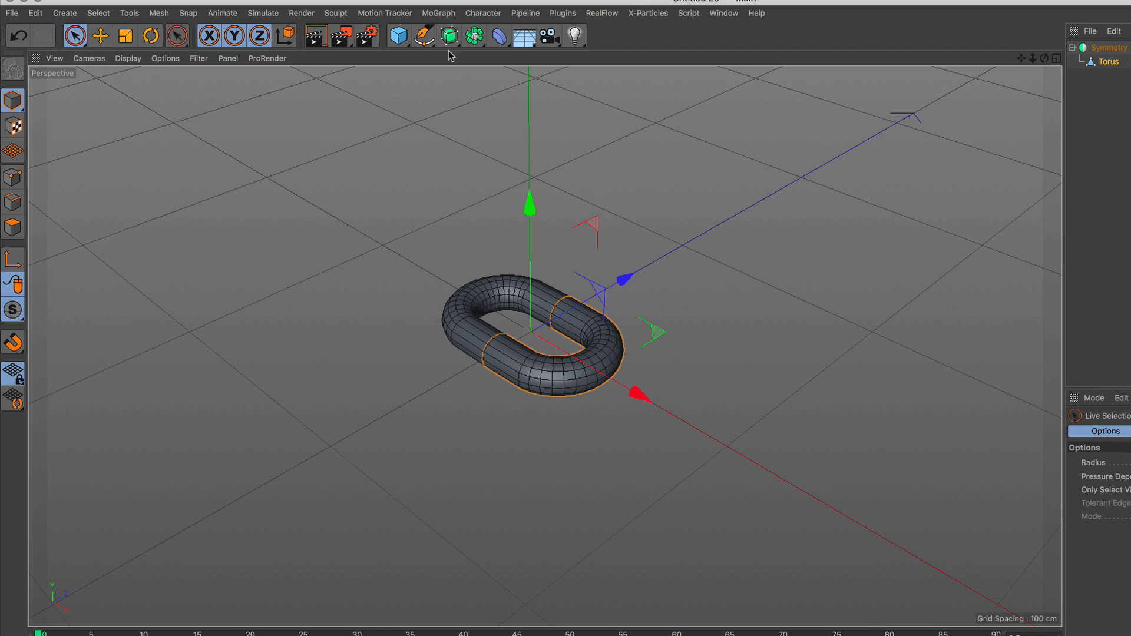
# - Add a MoGraph Cloner and place the Symmetry object with the link inside it
pyautogui.click(441, 14)
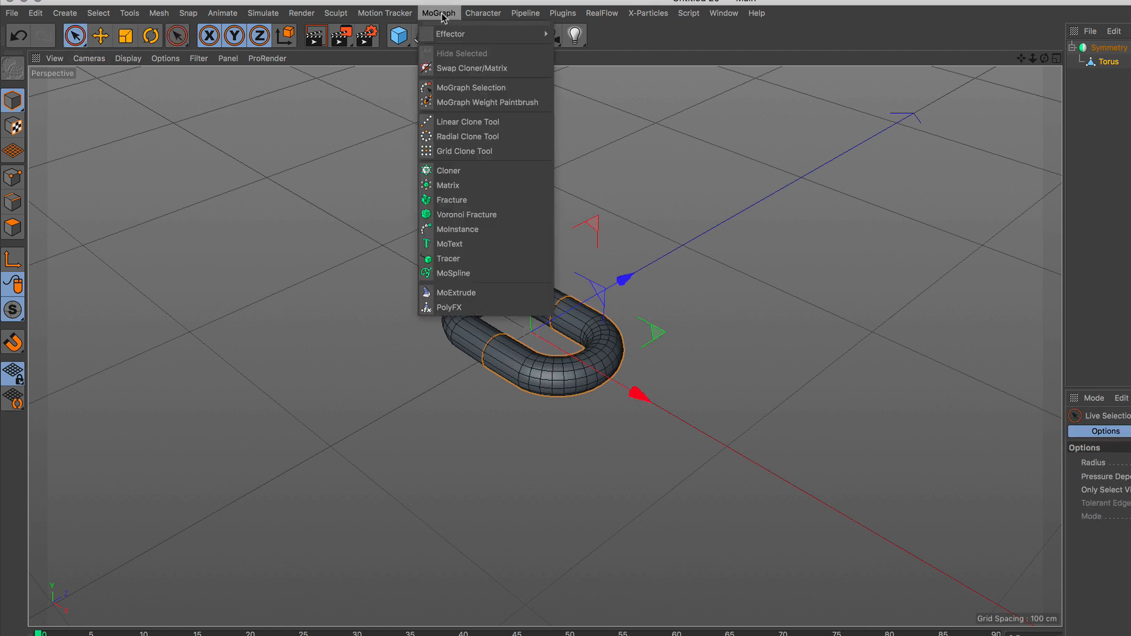
pyautogui.click(484, 171)
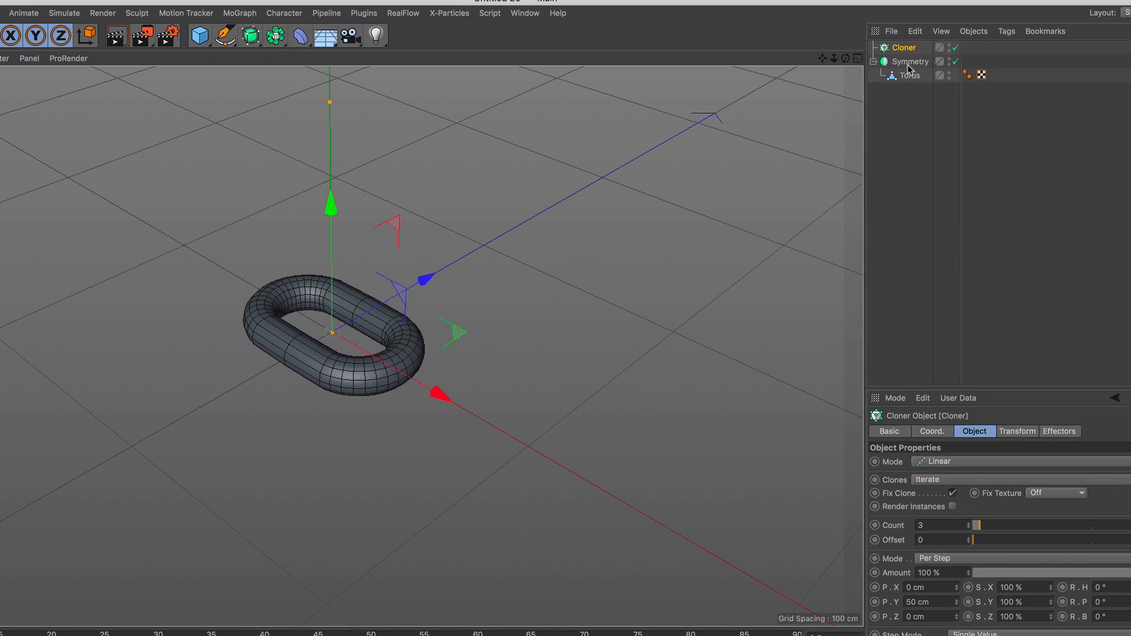
pyautogui.moveTo(908, 66); pyautogui.dragTo(910, 52)
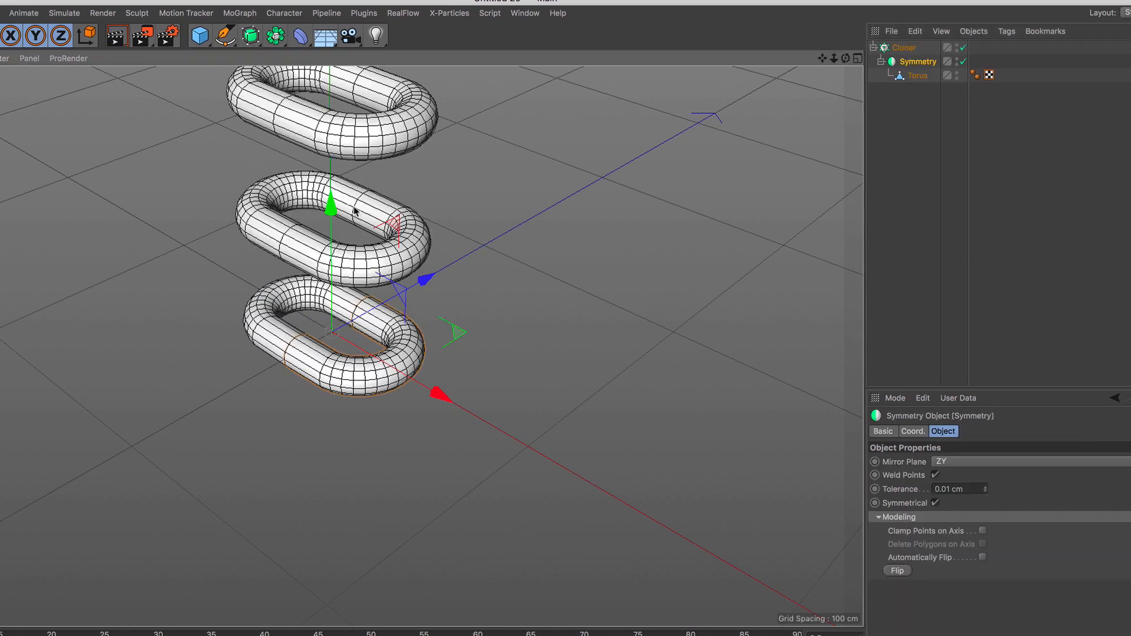
pyautogui.scroll(-5, 356, 211)
pyautogui.keyDown('alt'); pyautogui.moveTo(358, 194); pyautogui.dragTo(352, 311, button='middle'); pyautogui.keyUp('alt')
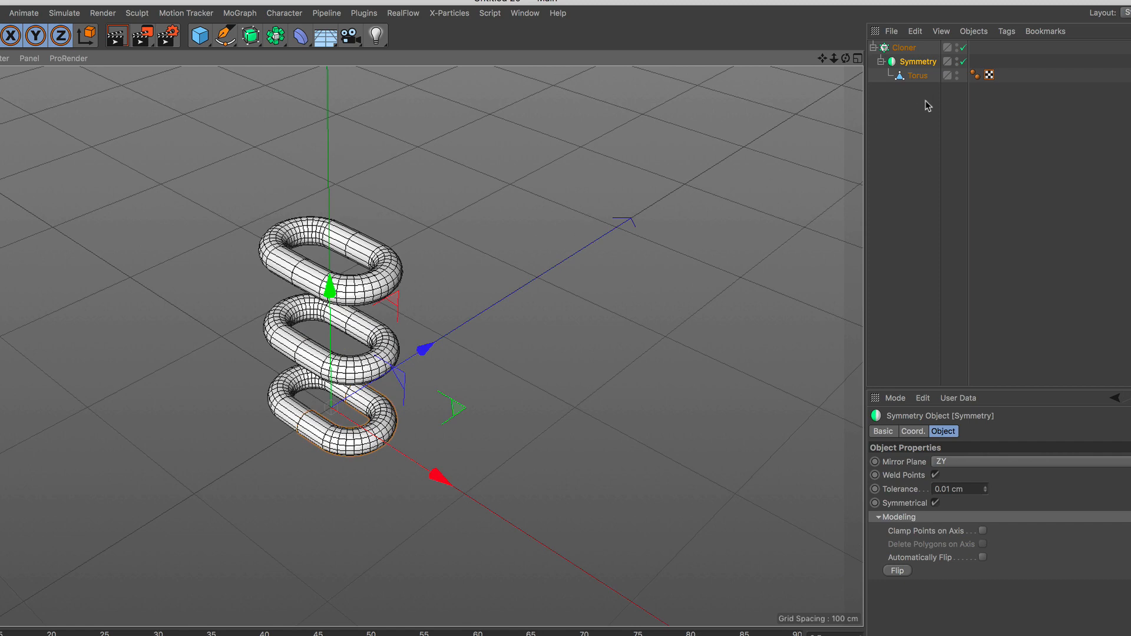
# - Set the Cloner's transform rotation R.B to 90° so the cloned links stand upright
pyautogui.click(905, 48)
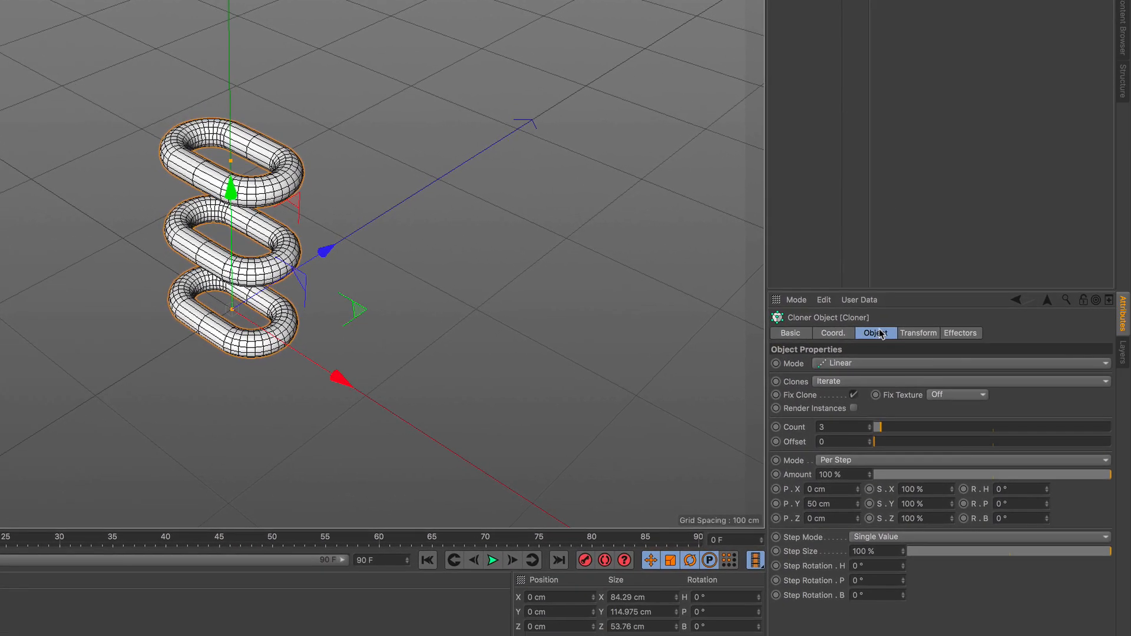
pyautogui.click(920, 334)
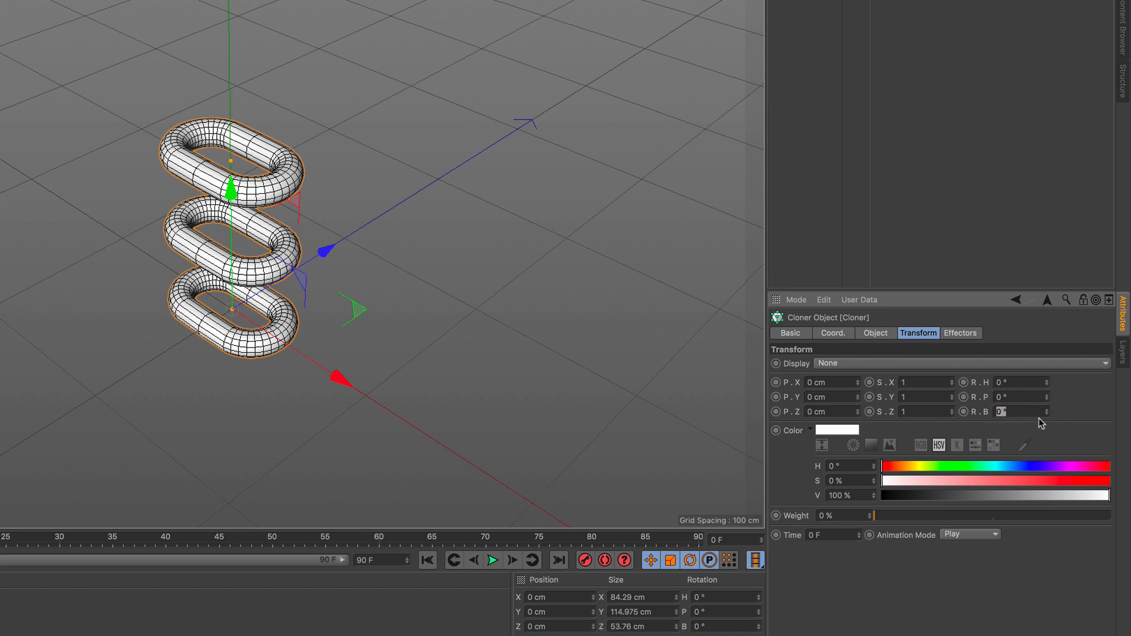
pyautogui.press('Return')
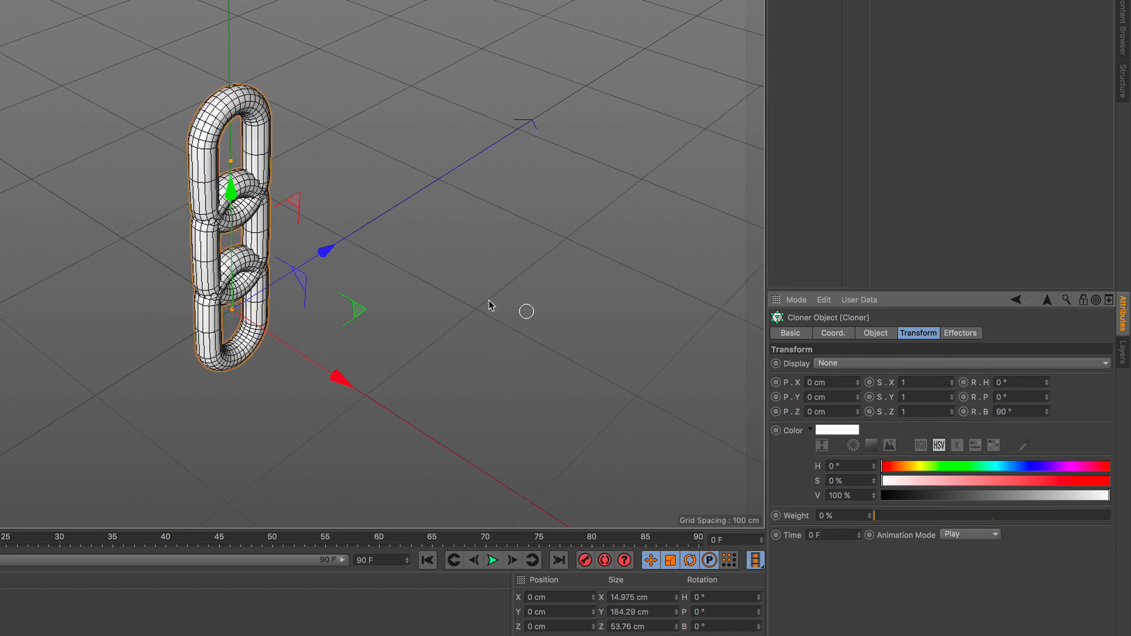
pyautogui.keyDown('alt'); pyautogui.moveTo(223, 253); pyautogui.dragTo(201, 223); pyautogui.keyUp('alt')
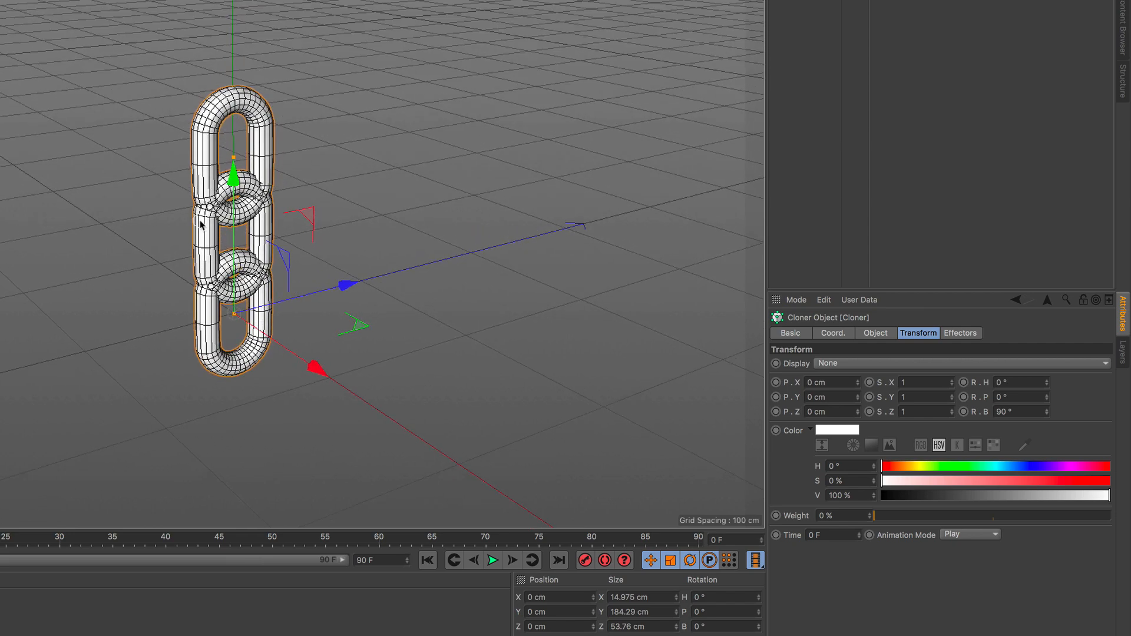
pyautogui.scroll(3, 219, 230)
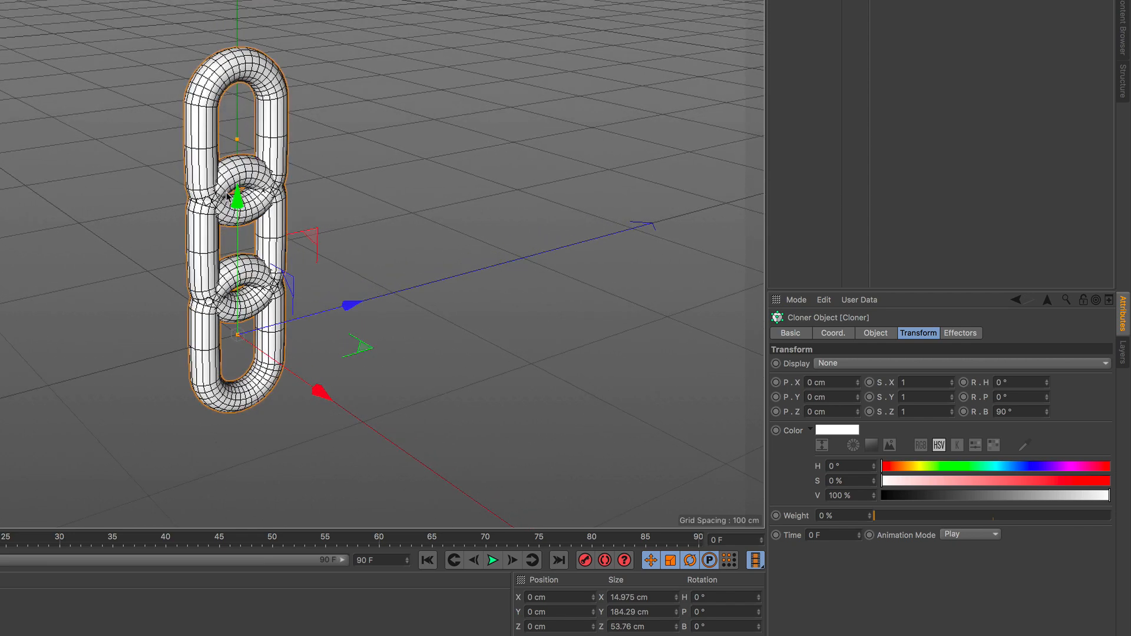
# - Set the Cloner's per-step P.Y spacing to 52 cm and raise its clone count to 5
pyautogui.click(882, 333)
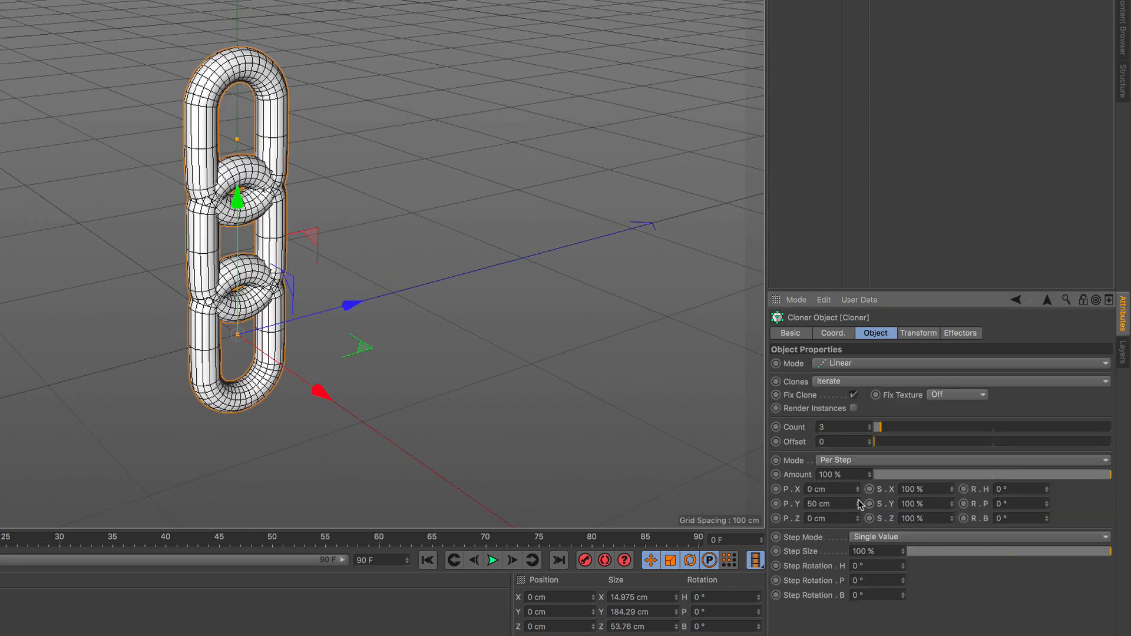
pyautogui.moveTo(858, 500); pyautogui.dragTo(859, 499)
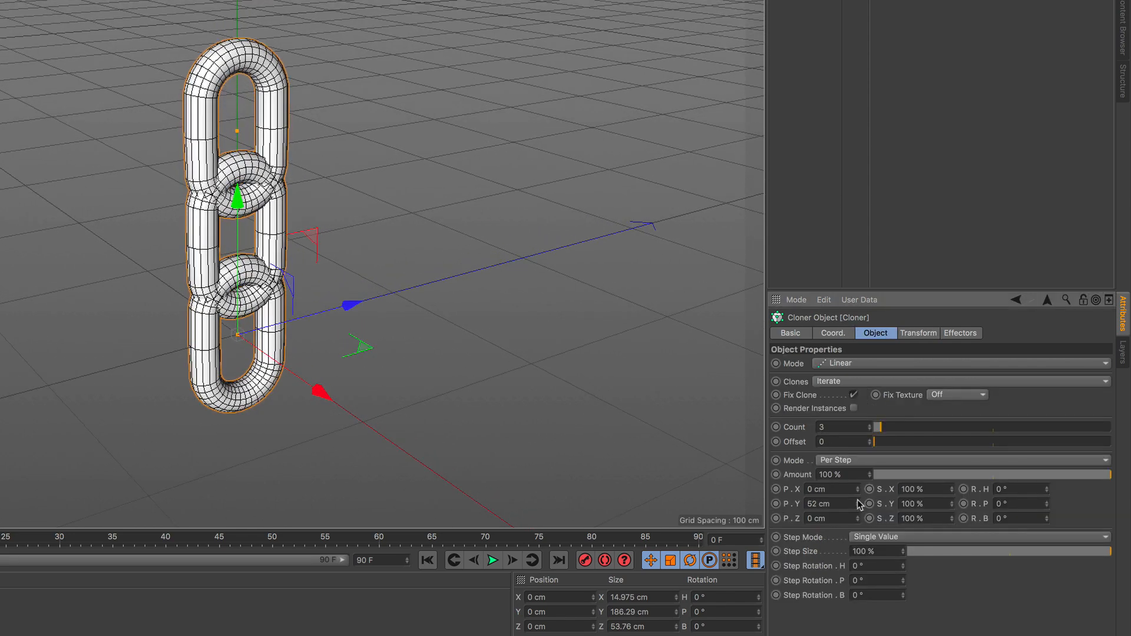
pyautogui.click(870, 424)
# - Add a Helix spline to the scene as the path for the chain
pyautogui.scroll(-5, 254, 188)
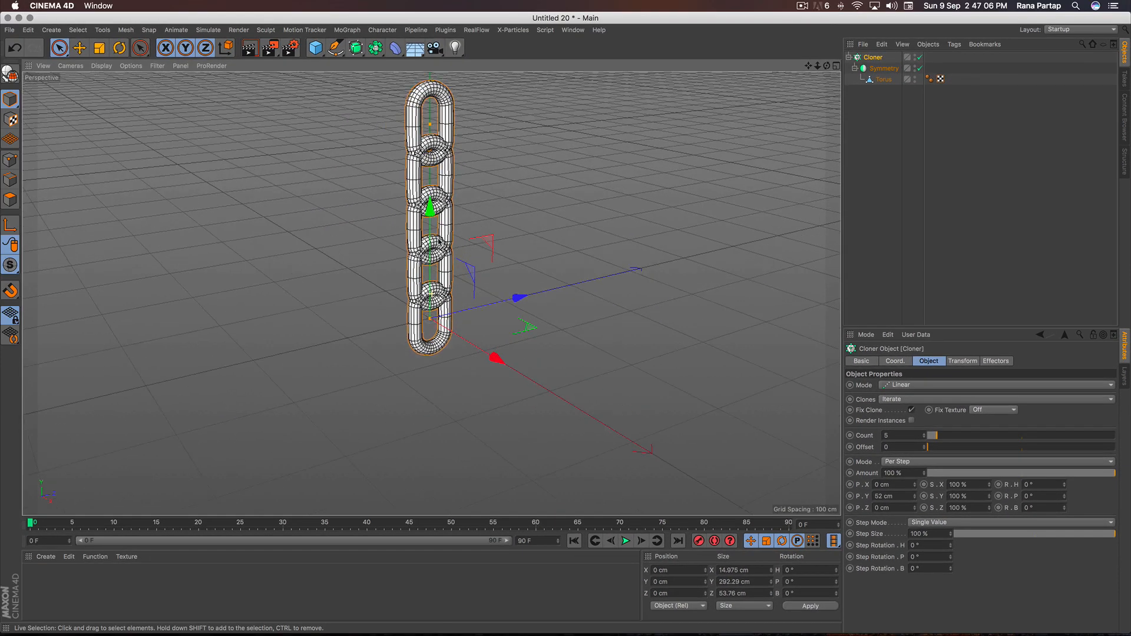
pyautogui.keyDown('alt'); pyautogui.moveTo(251, 176); pyautogui.dragTo(246, 243, button='middle'); pyautogui.keyUp('alt')
pyautogui.scroll(2, 245, 244)
pyautogui.scroll(1, 433, 273)
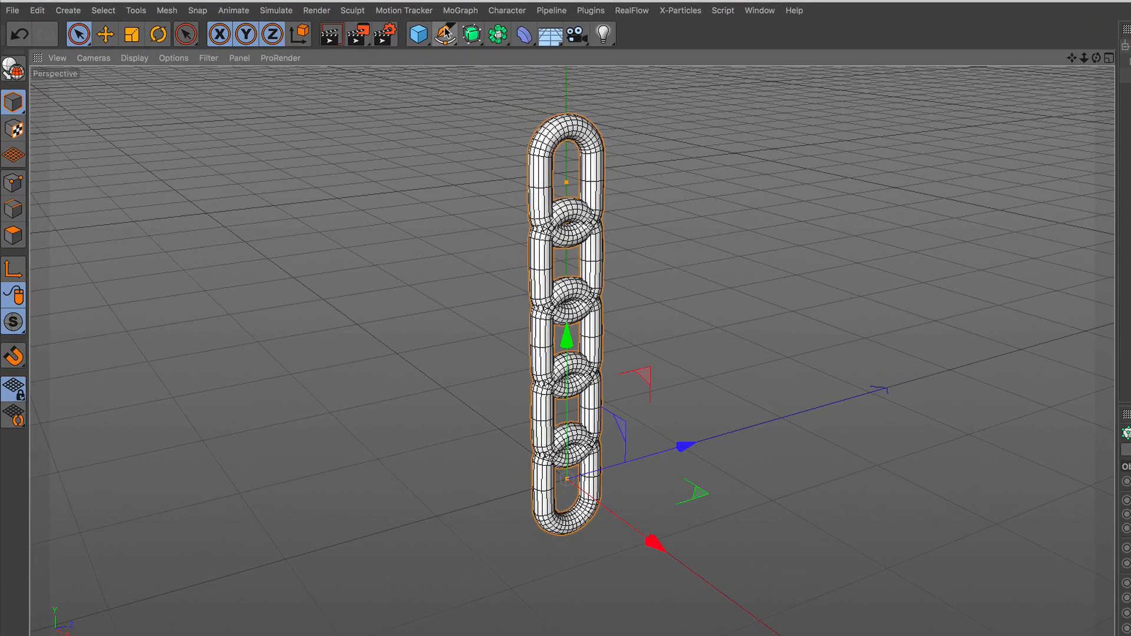
pyautogui.click(335, 47)
pyautogui.click(637, 106)
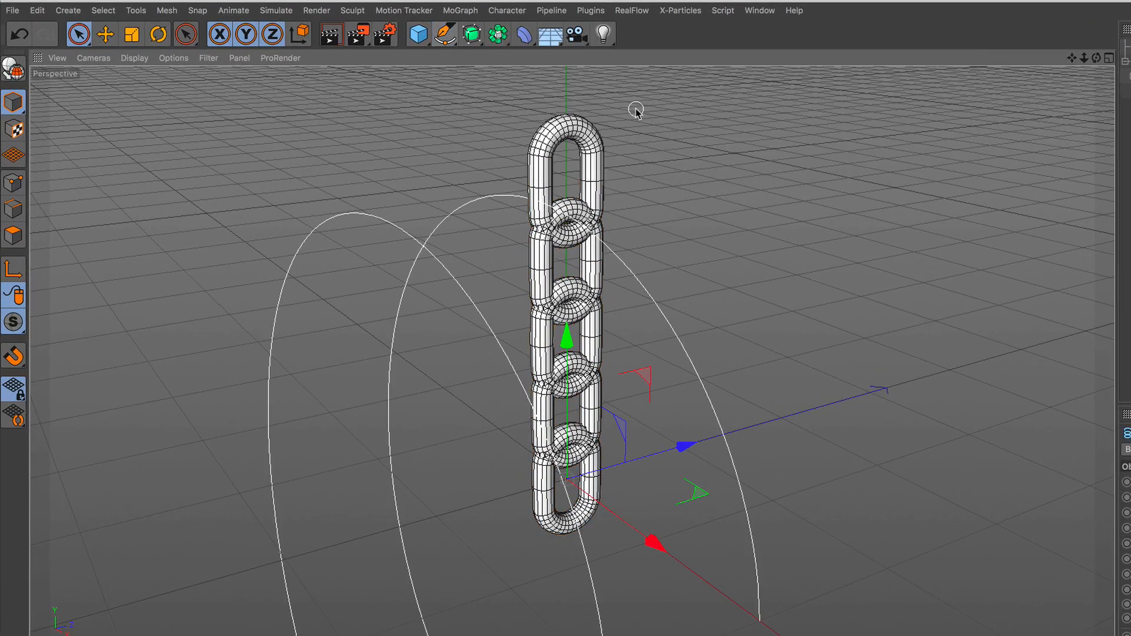
# - Flatten the Helix into a spiral with height 0 cm, start radius 440 cm, end radius 36 cm and end angle 1578°
pyautogui.scroll(-1, 587, 384)
pyautogui.scroll(-3, 588, 384)
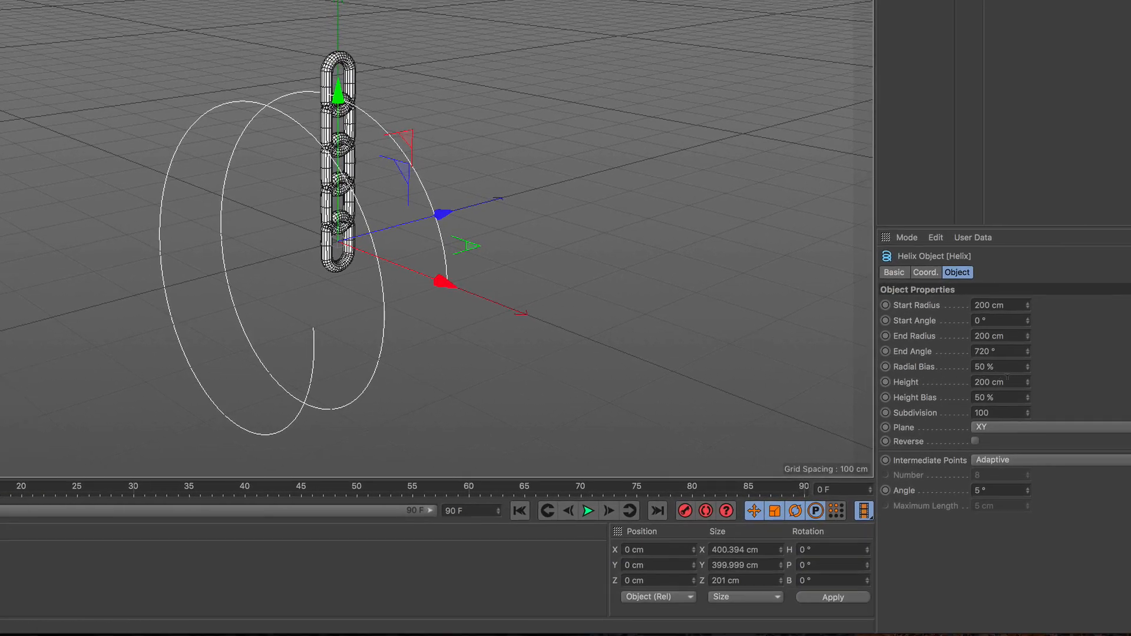
pyautogui.click(1007, 380)
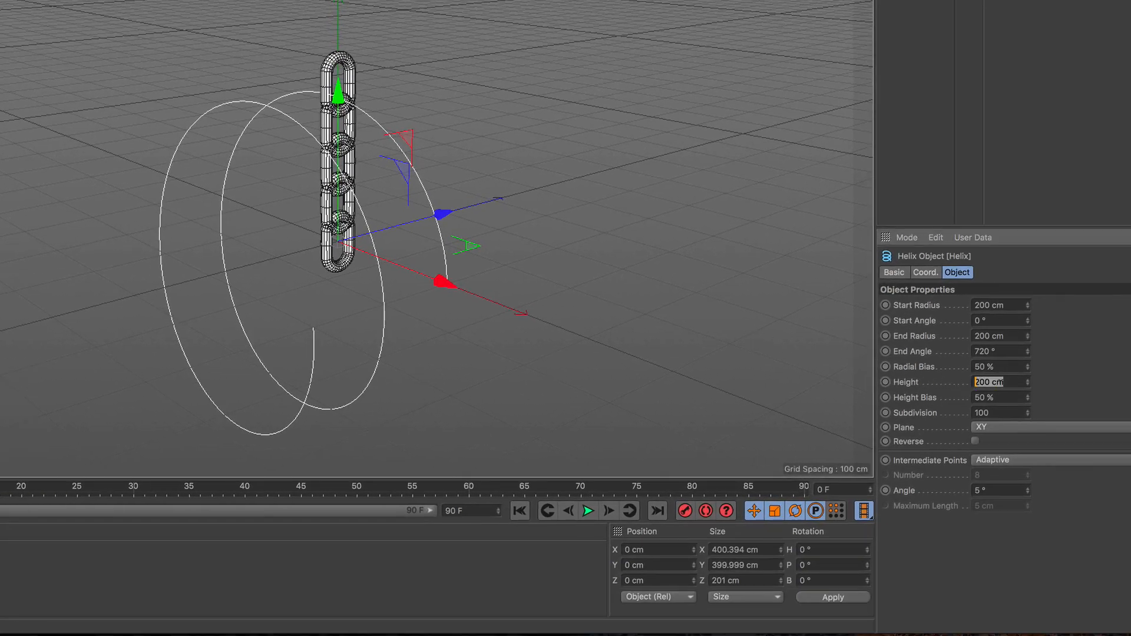
pyautogui.write('0')
pyautogui.press('Return')
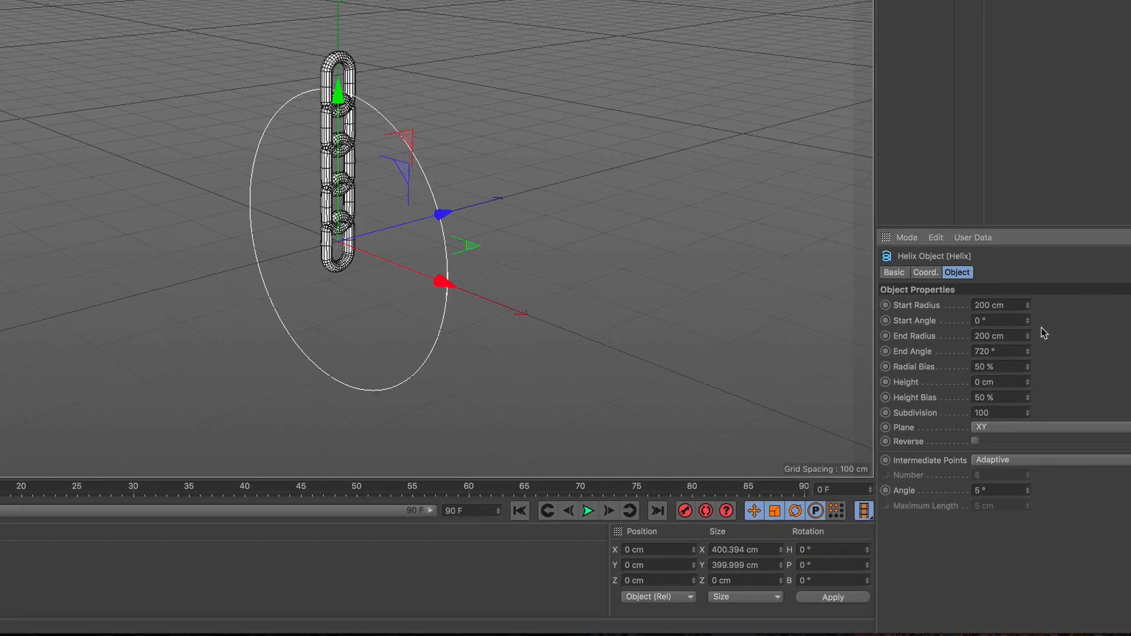
pyautogui.moveTo(1030, 308)
pyautogui.mouseDown()
pyautogui.moveTo(1030, 271)
pyautogui.moveTo(1029, 308)
pyautogui.mouseUp()
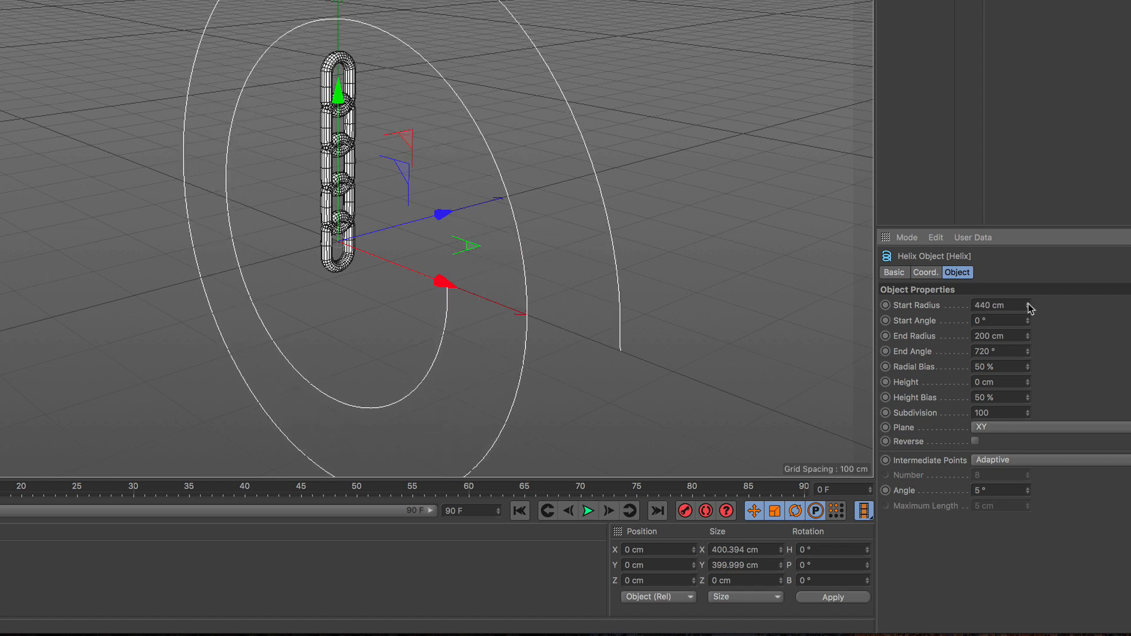
pyautogui.moveTo(1030, 352)
pyautogui.mouseDown()
pyautogui.moveTo(1030, 314)
pyautogui.moveTo(1027, 374)
pyautogui.mouseUp()
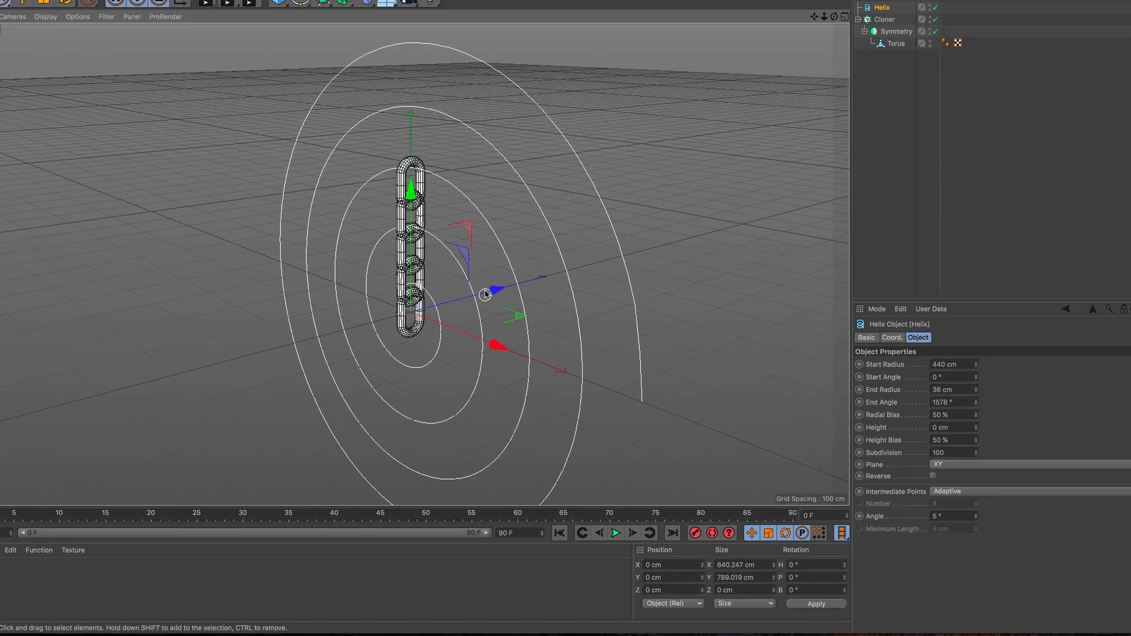
# - Add a MoGraph Spline effector to the Cloner and assign the Helix as its spline
pyautogui.scroll(-3, 422, 198)
pyautogui.keyDown('alt'); pyautogui.moveTo(392, 252); pyautogui.dragTo(417, 247); pyautogui.keyUp('alt')
pyautogui.keyDown('alt'); pyautogui.moveTo(497, 343); pyautogui.dragTo(518, 339); pyautogui.keyUp('alt')
pyautogui.keyDown('alt'); pyautogui.moveTo(351, 392); pyautogui.dragTo(472, 307, button='middle'); pyautogui.keyUp('alt')
pyautogui.scroll(2, 472, 279)
pyautogui.keyDown('alt'); pyautogui.moveTo(473, 282); pyautogui.dragTo(566, 239); pyautogui.keyUp('alt')
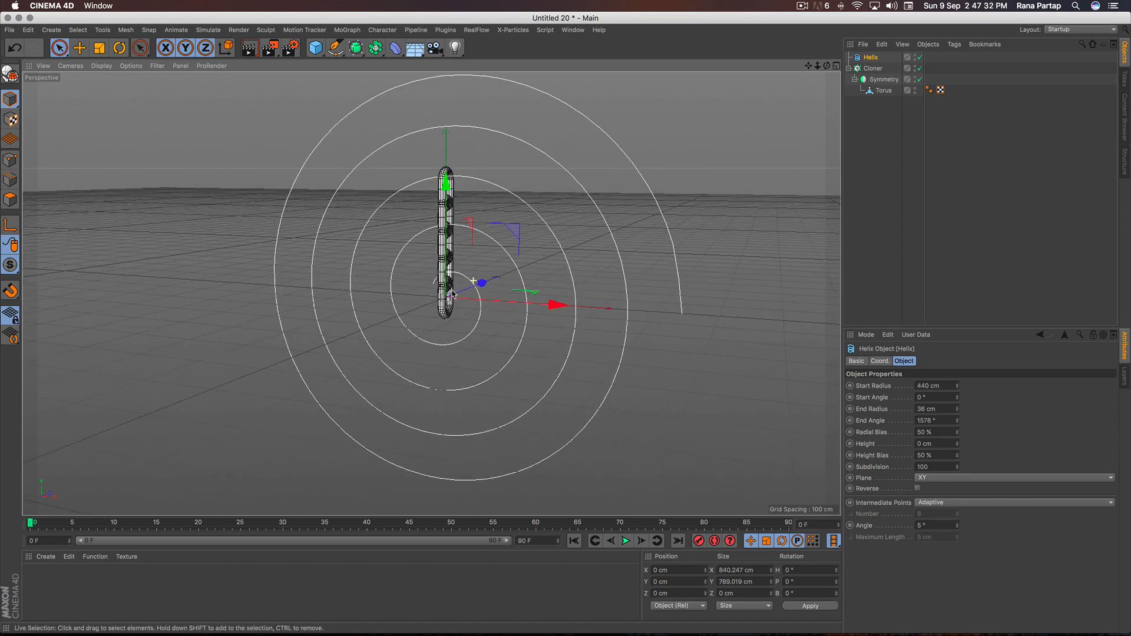
pyautogui.click(875, 69)
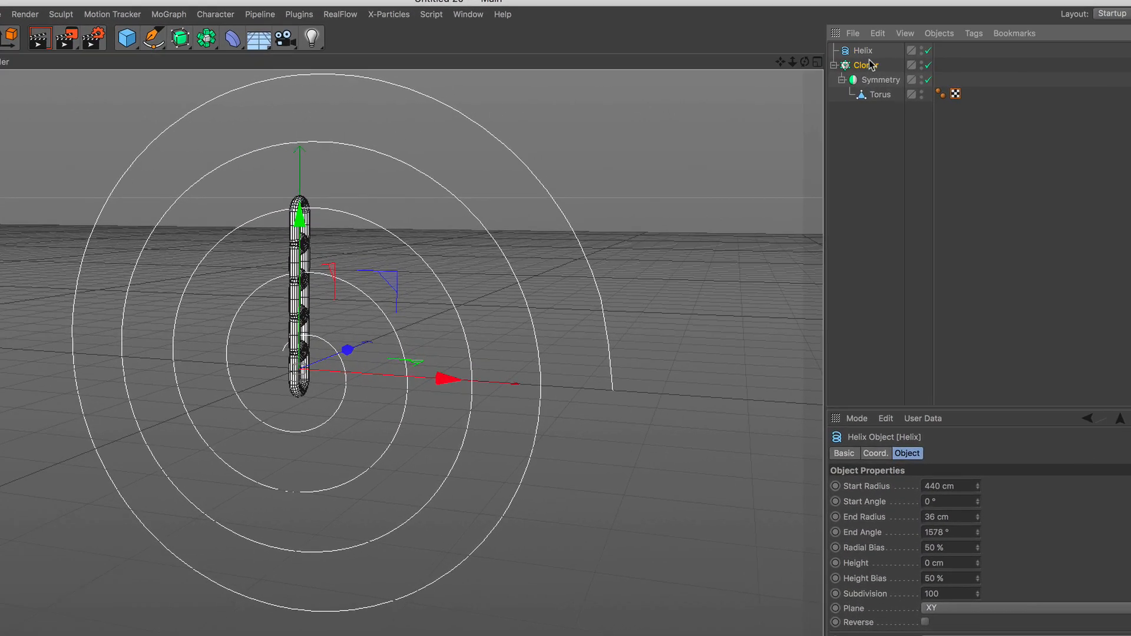
pyautogui.click(169, 14)
pyautogui.moveTo(179, 39)
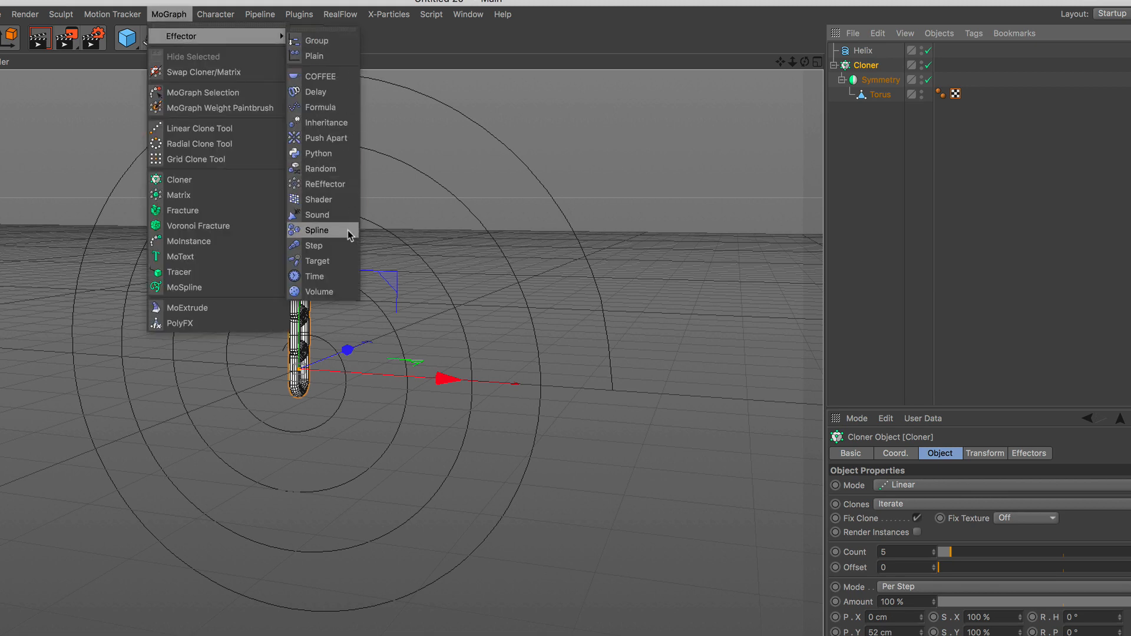
pyautogui.click(317, 231)
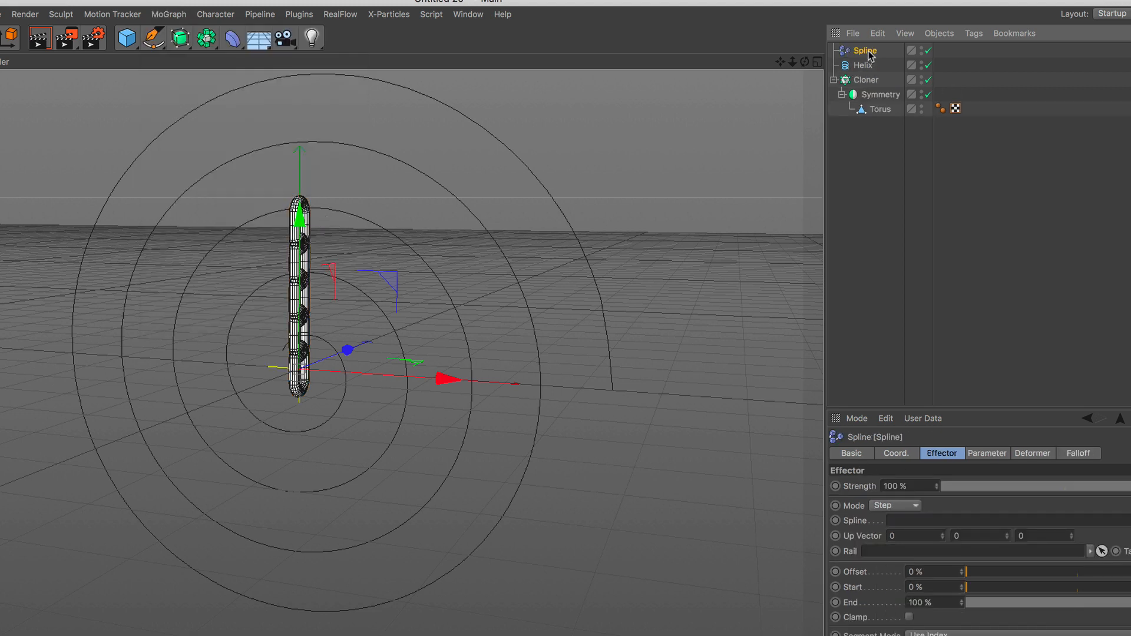
pyautogui.moveTo(866, 68); pyautogui.dragTo(958, 520)
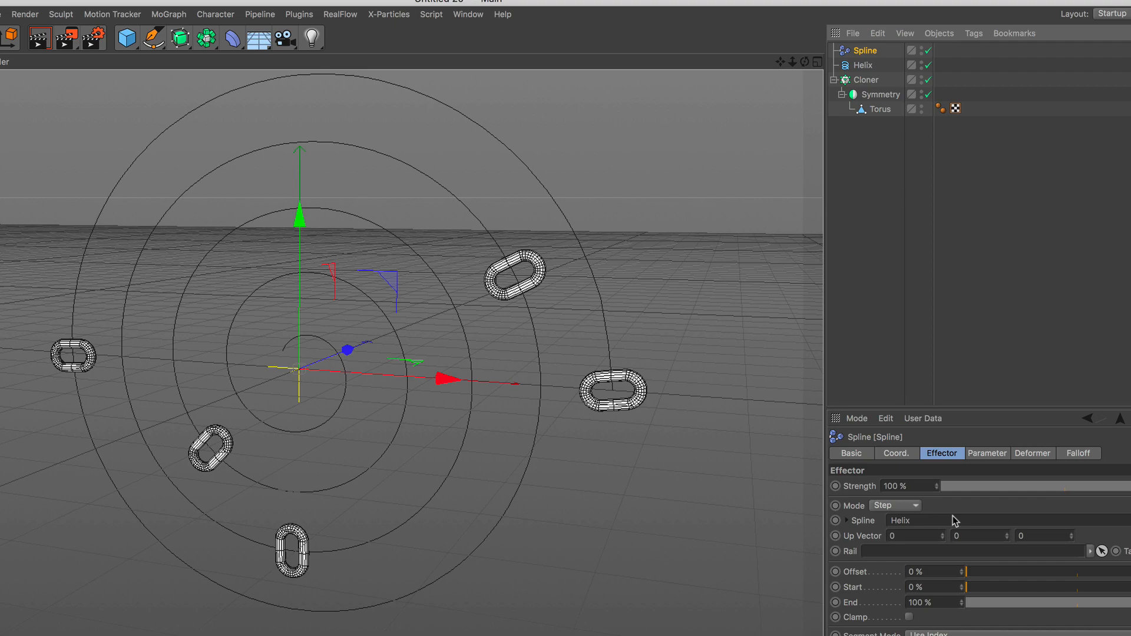
# - Raise the Cloner's count to 105 so the links spread along the whole spiral
pyautogui.click(866, 80)
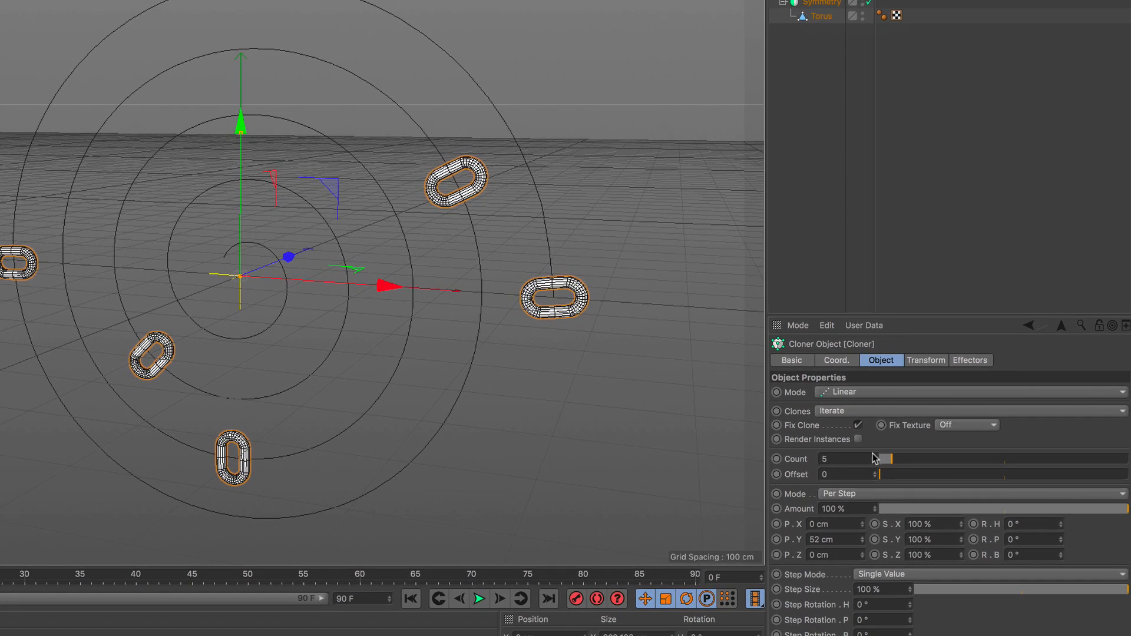
pyautogui.moveTo(873, 458); pyautogui.dragTo(877, 459)
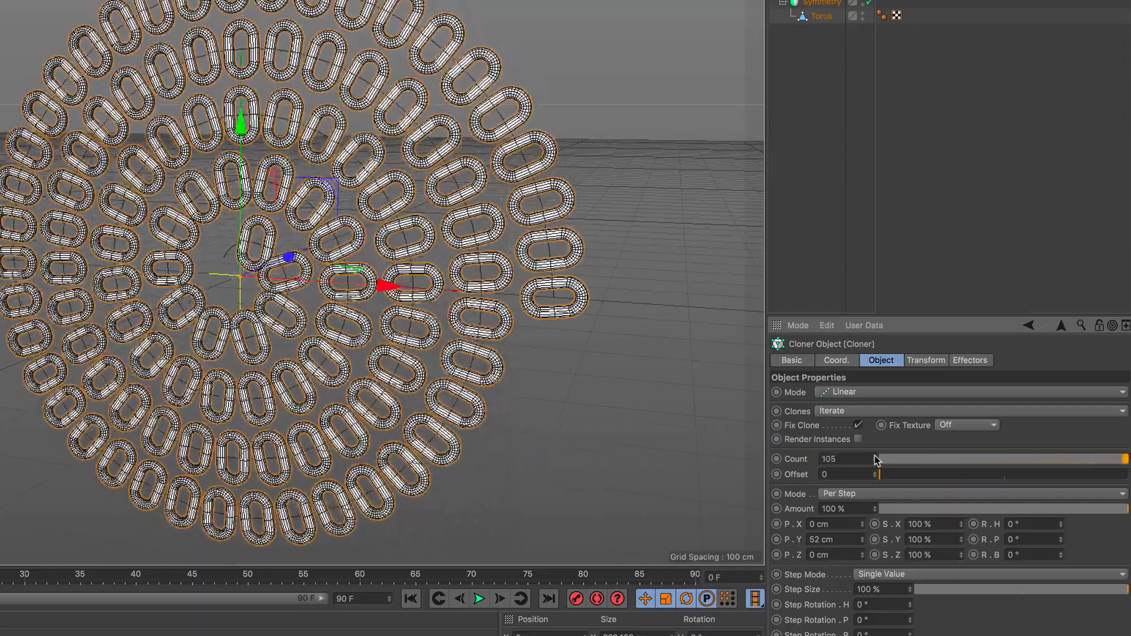
pyautogui.scroll(-3, 298, 227)
pyautogui.scroll(4, 290, 204)
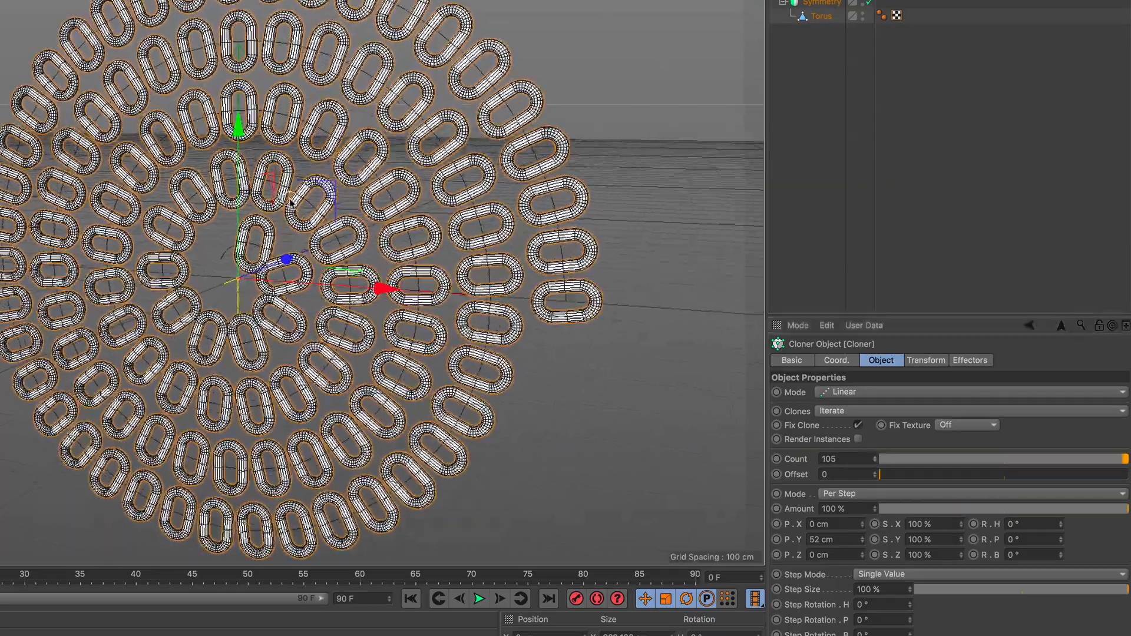
pyautogui.scroll(-2, 283, 218)
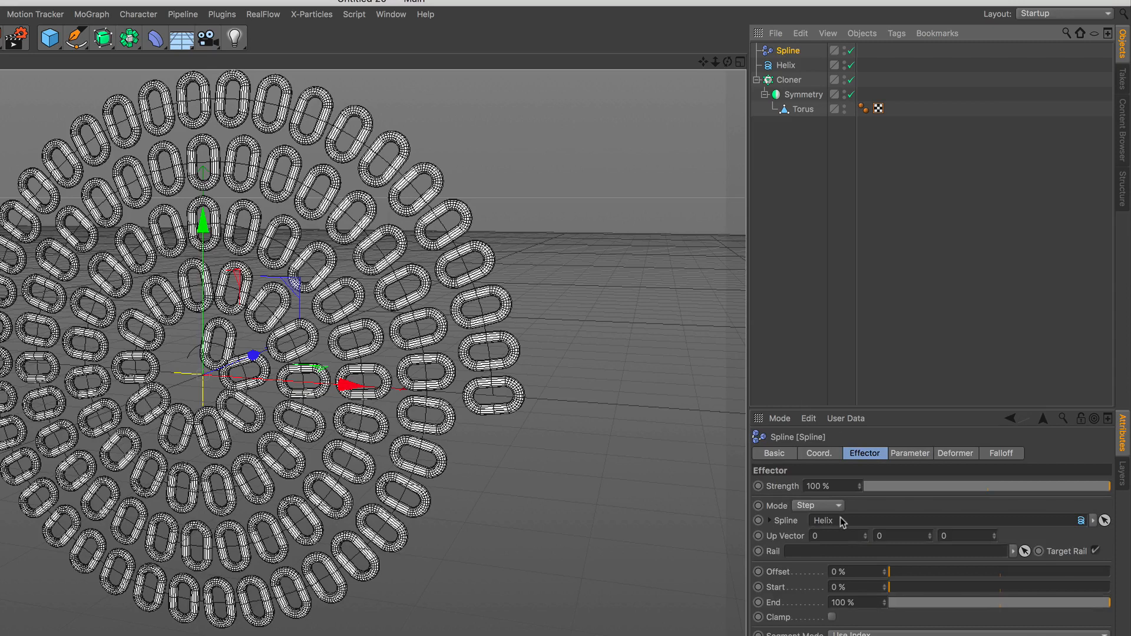
# - Set the Spline effector's rotation R.H to 90° so the links align along the spiral
pyautogui.click(903, 454)
pyautogui.click(896, 527)
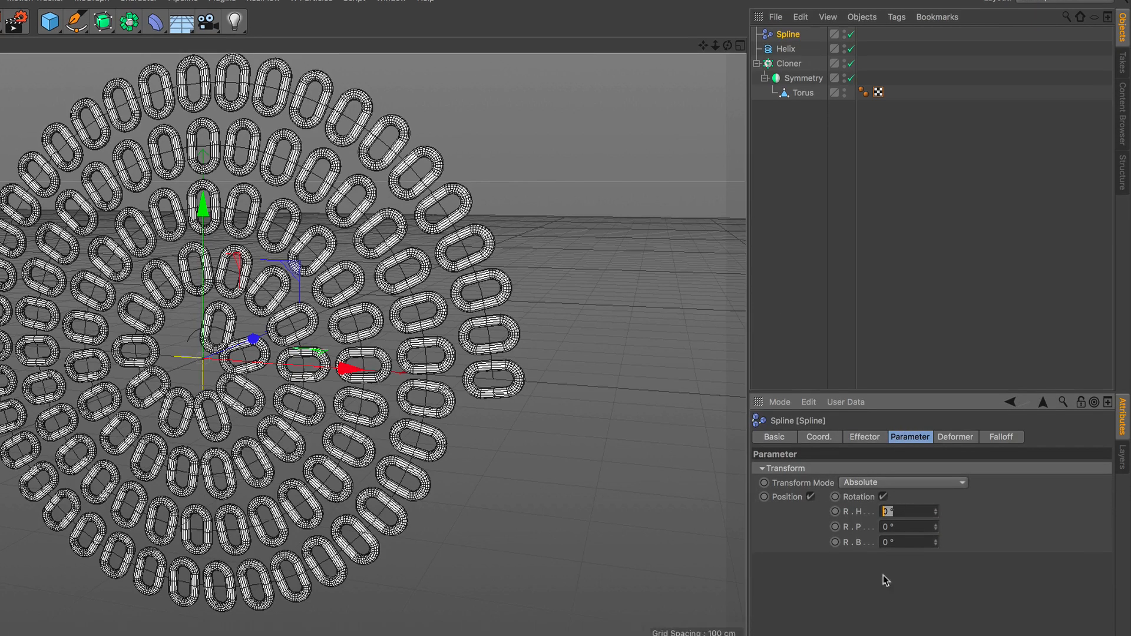
pyautogui.write('90')
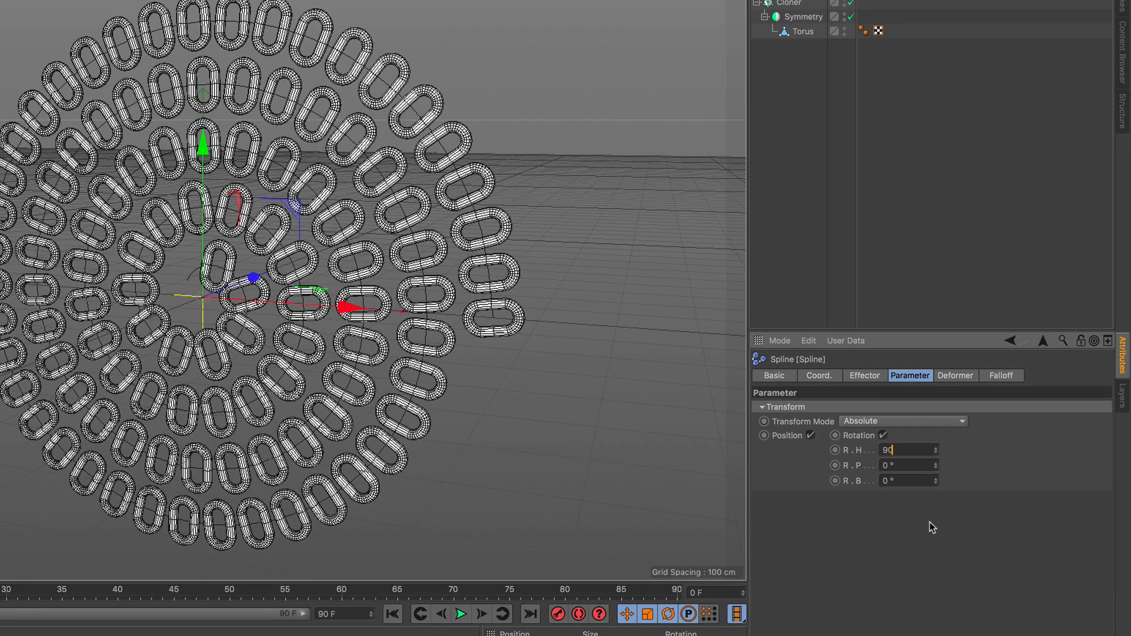
pyautogui.press('Return')
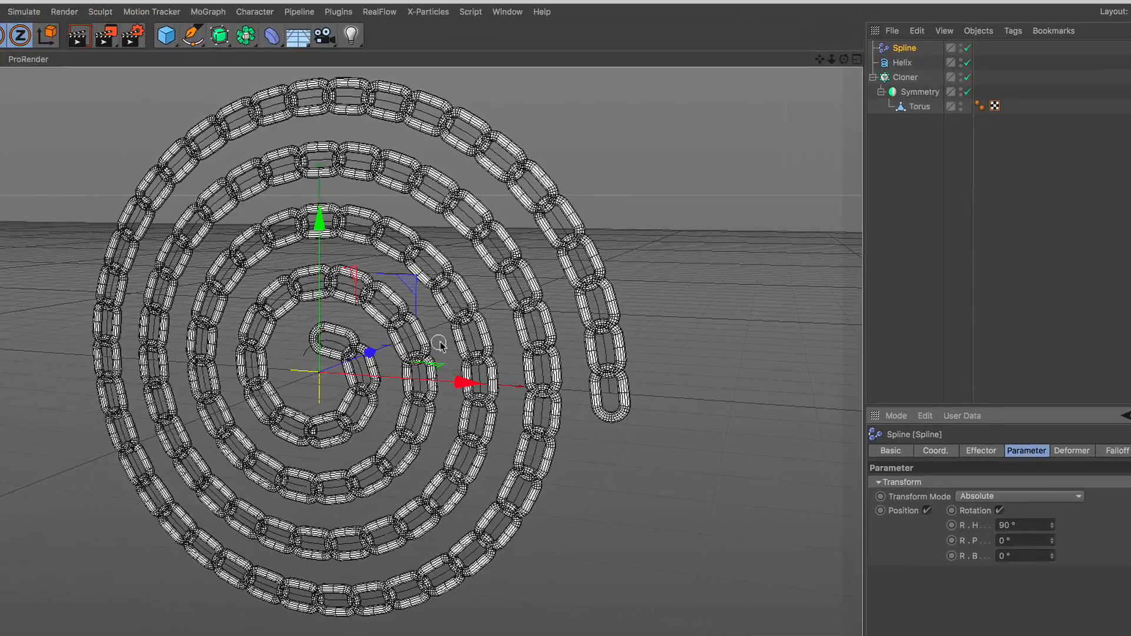
# - Increase the Cloner's count to 128 so neighbouring links along the spiral overlap more
pyautogui.keyDown('alt'); pyautogui.moveTo(440, 342); pyautogui.dragTo(452, 301, button='right'); pyautogui.keyUp('alt')
pyautogui.keyDown('alt'); pyautogui.moveTo(488, 376); pyautogui.dragTo(531, 181, button='right'); pyautogui.keyUp('alt')
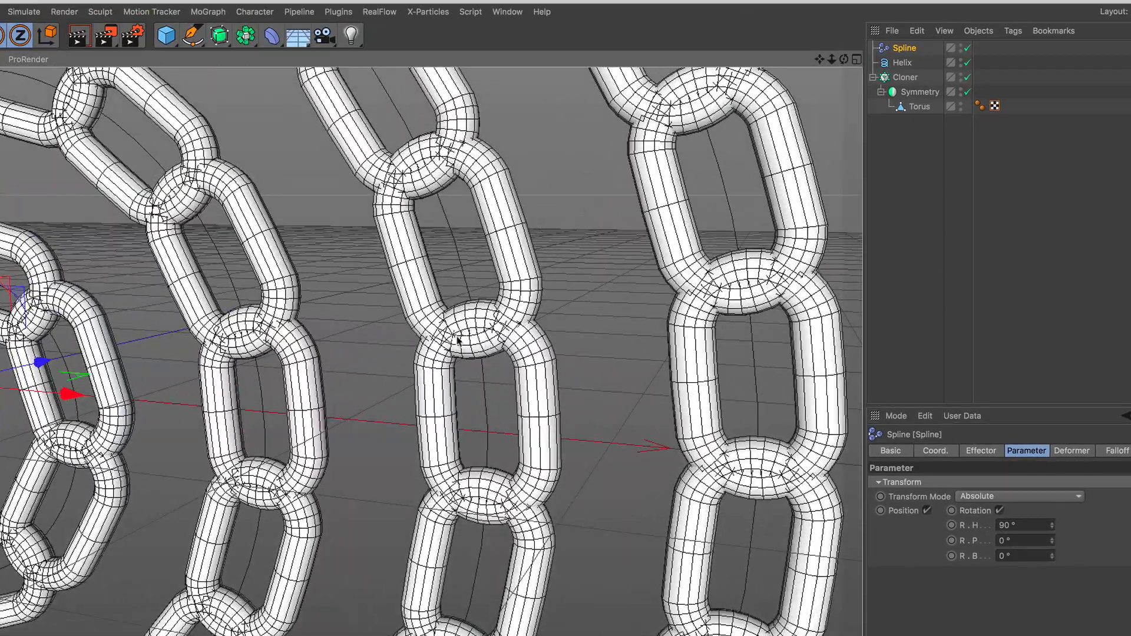
pyautogui.click(906, 78)
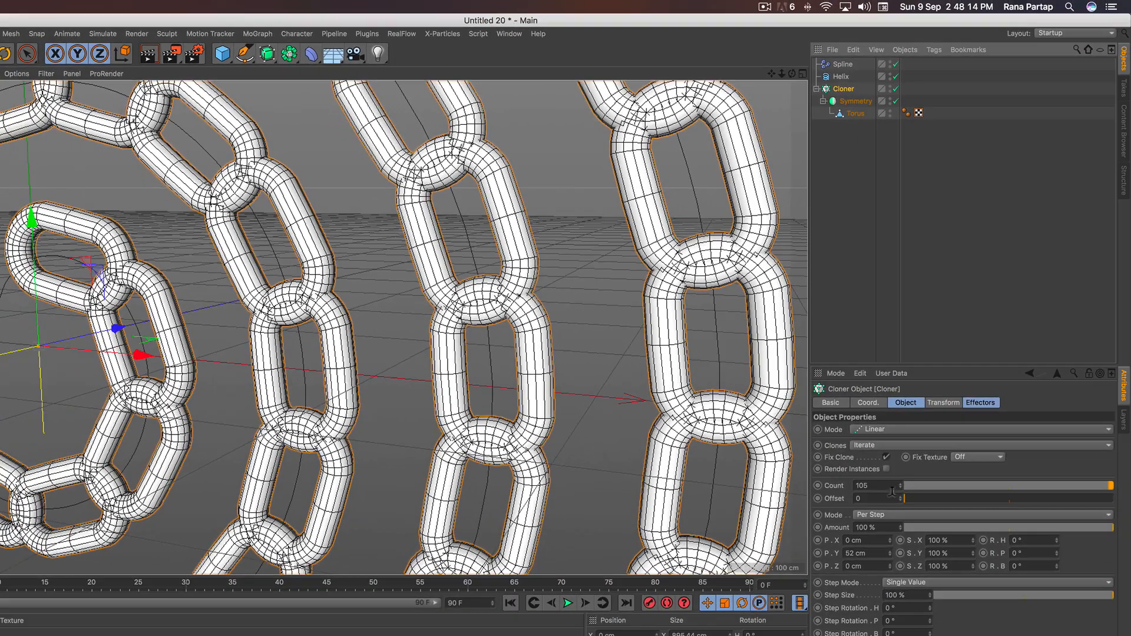
pyautogui.moveTo(900, 488); pyautogui.dragTo(900, 486)
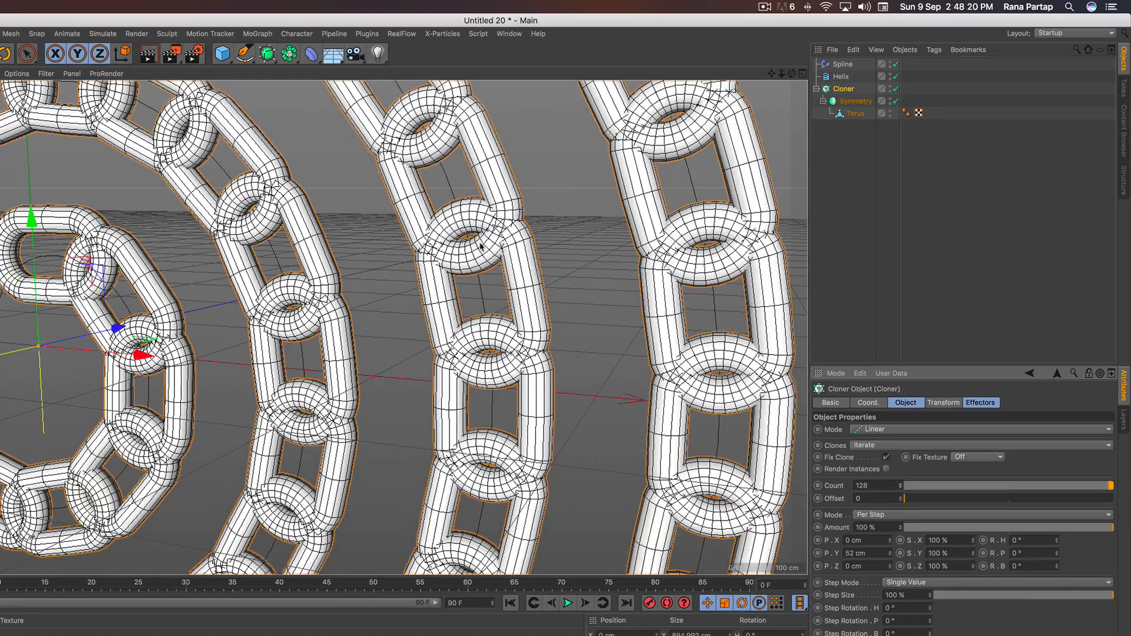
# - Add a MoGraph Step effector to the Cloner, with its Scale parameter disabled and Rotation enabled
pyautogui.scroll(-10, 482, 246)
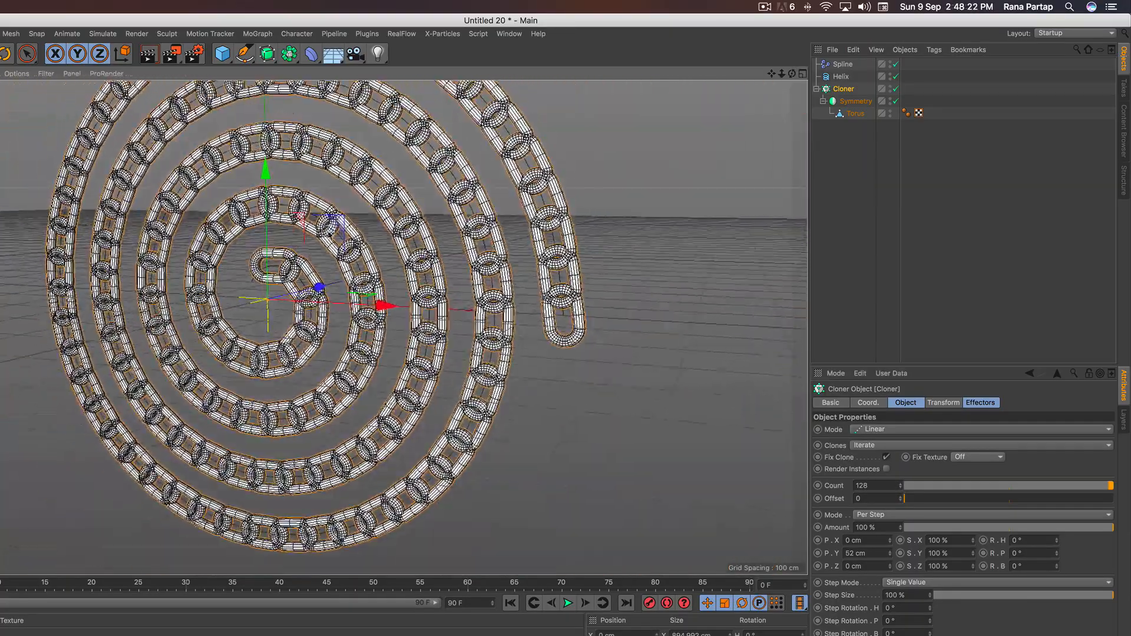
pyautogui.scroll(-6, 340, 248)
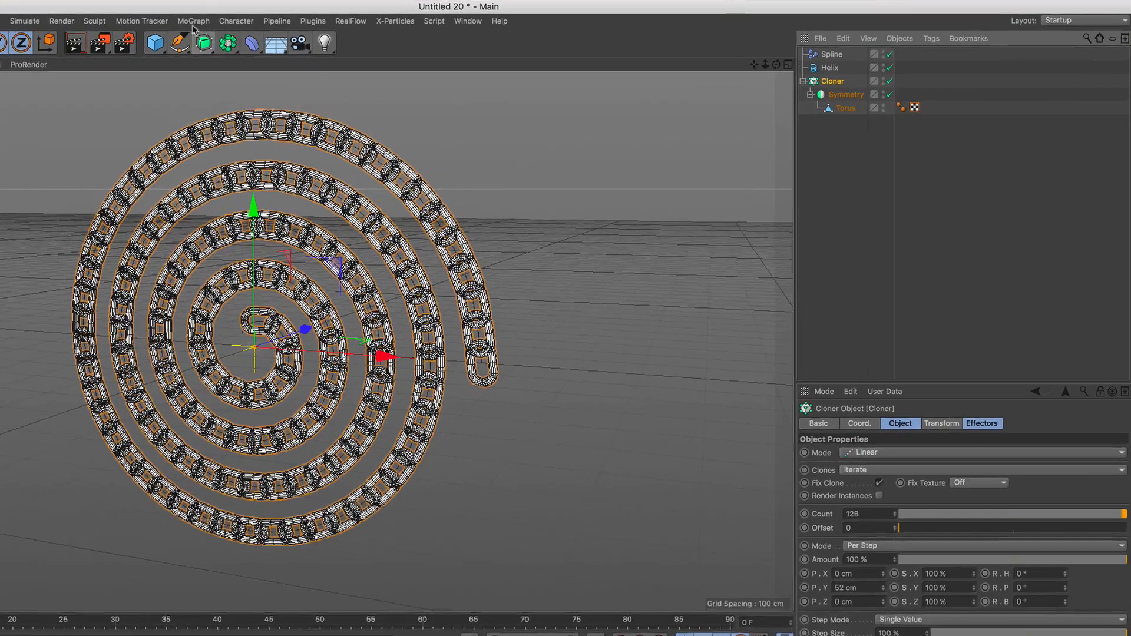
pyautogui.click(257, 33)
pyautogui.moveTo(268, 52)
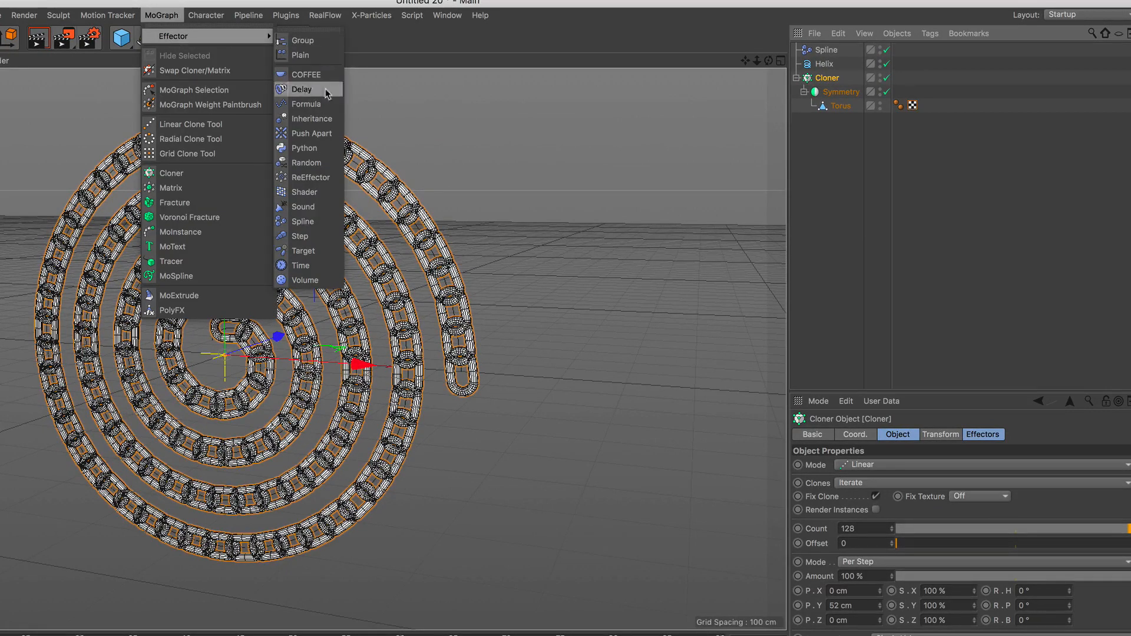
pyautogui.click(323, 236)
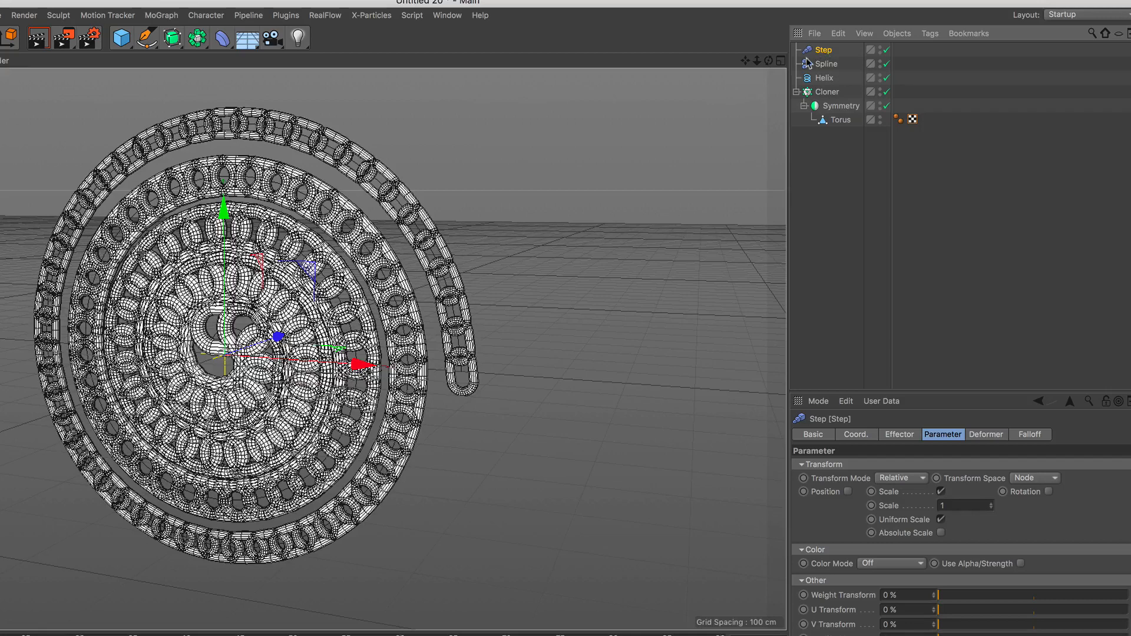
pyautogui.click(941, 492)
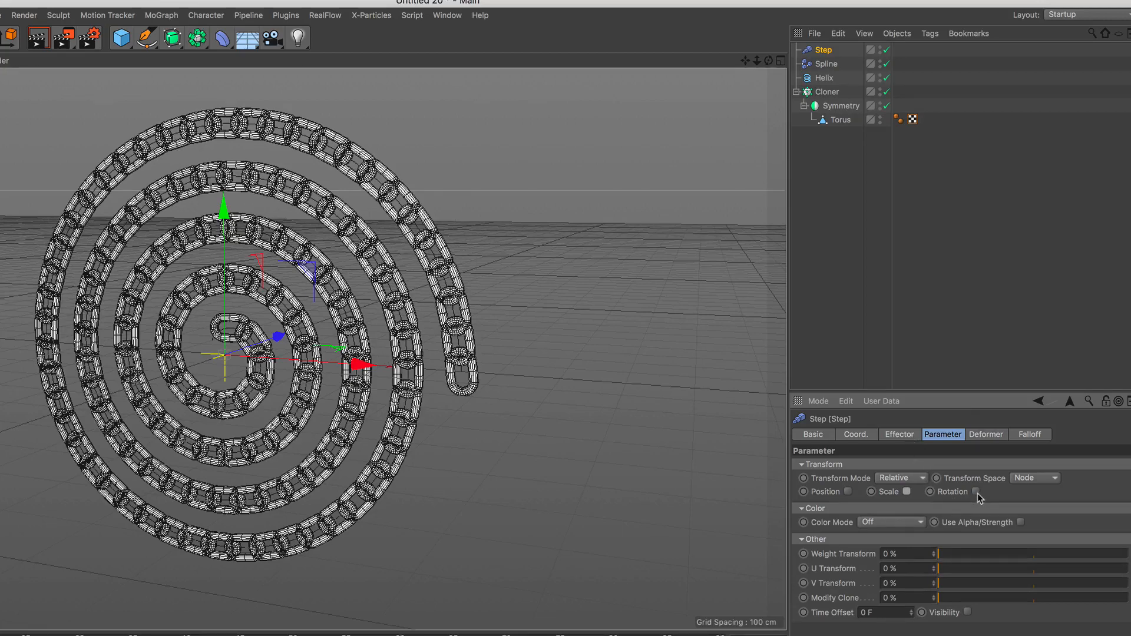
pyautogui.click(976, 491)
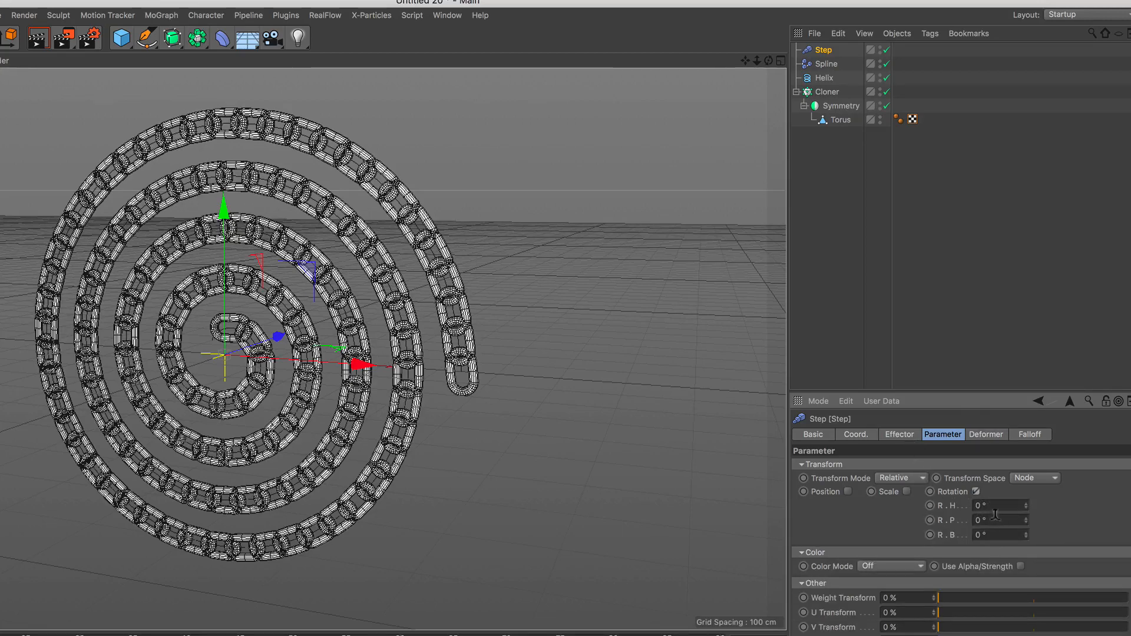
# - Set the Step effector's rotation R.P to 130*90 (11700°) to turn successive links against each other
pyautogui.click(834, 93)
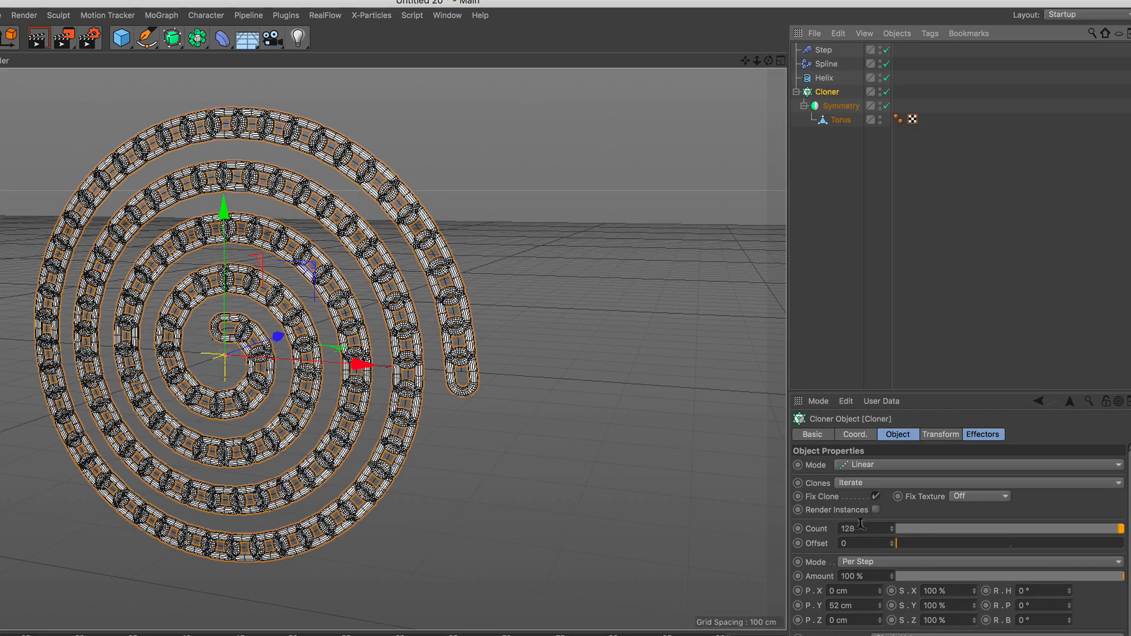
pyautogui.click(827, 50)
pyautogui.click(996, 520)
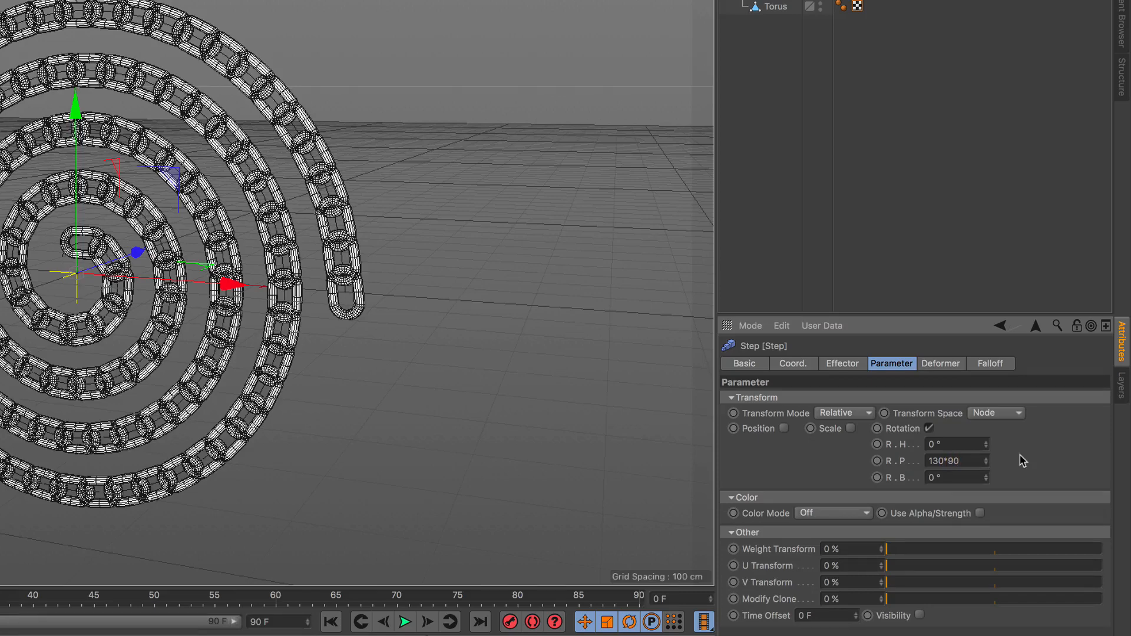
pyautogui.press('Return')
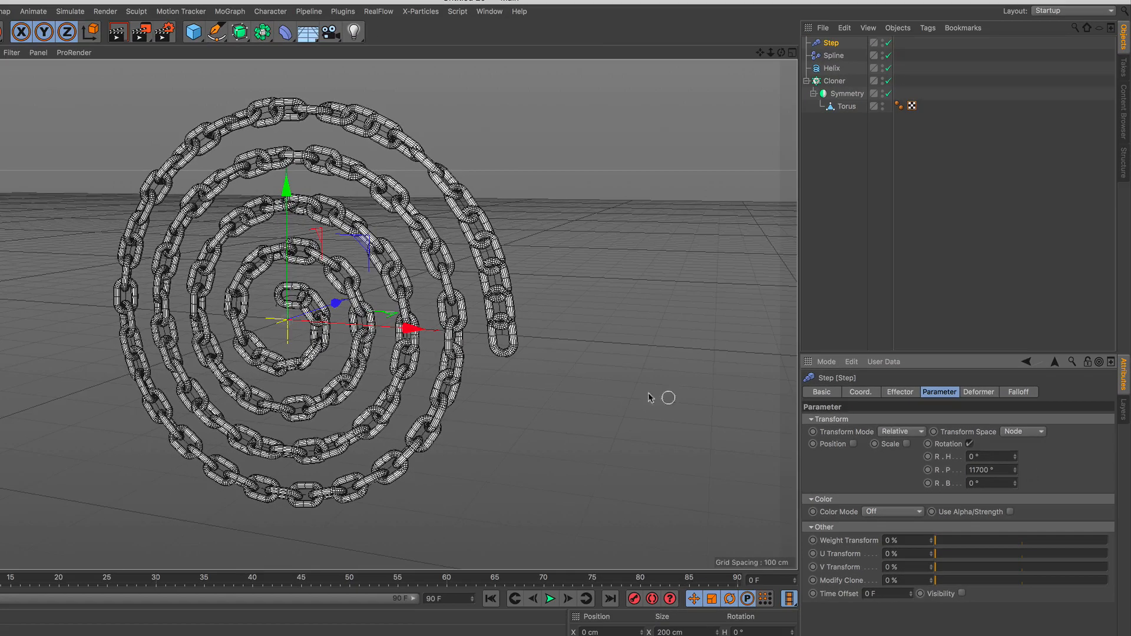
pyautogui.scroll(5, 344, 188)
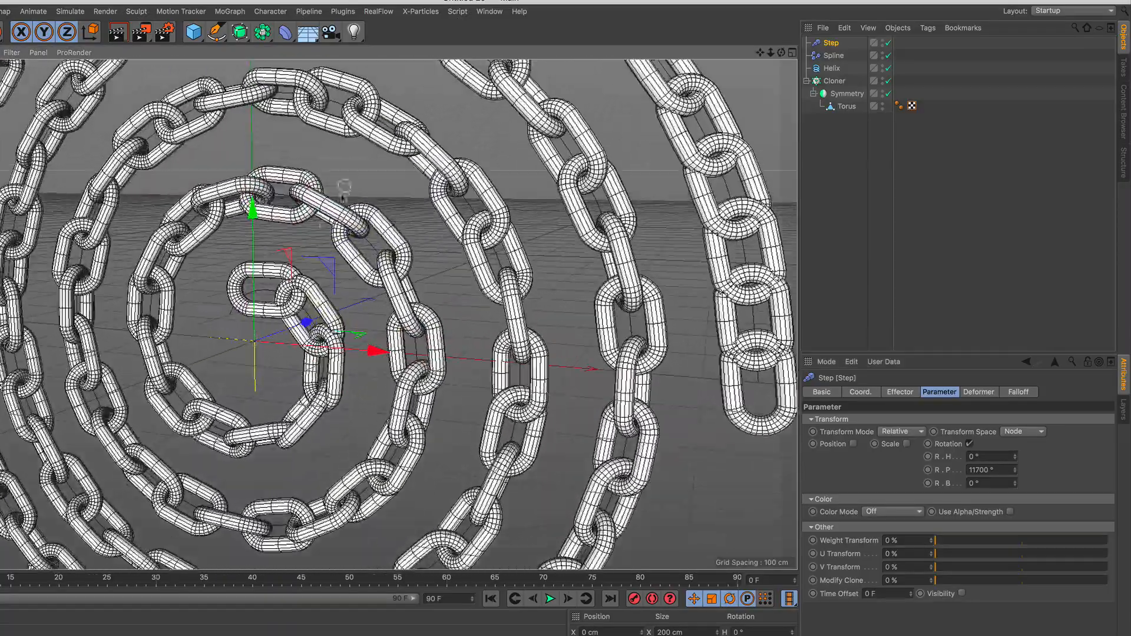
# - Apply the Linear spline preset to the Step effector's falloff curve so the link rotation progresses evenly
pyautogui.keyDown('alt'); pyautogui.moveTo(344, 188); pyautogui.dragTo(309, 206); pyautogui.keyUp('alt')
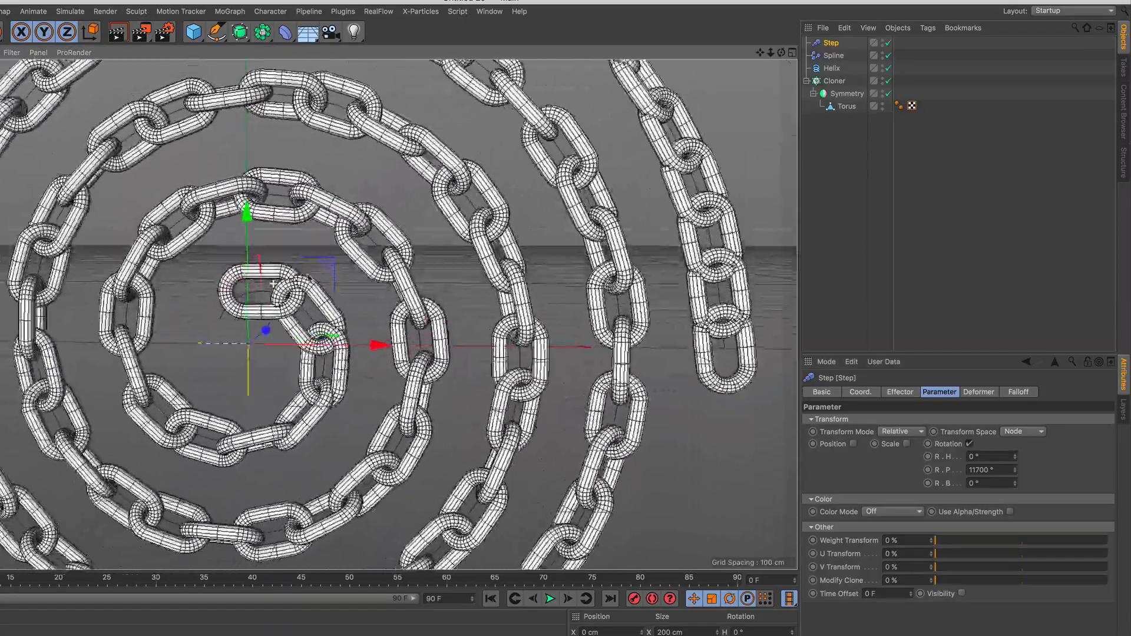
pyautogui.keyDown('alt'); pyautogui.moveTo(310, 278); pyautogui.dragTo(232, 284); pyautogui.keyUp('alt')
pyautogui.keyDown('alt'); pyautogui.moveTo(507, 282); pyautogui.dragTo(356, 308, button='middle'); pyautogui.keyUp('alt')
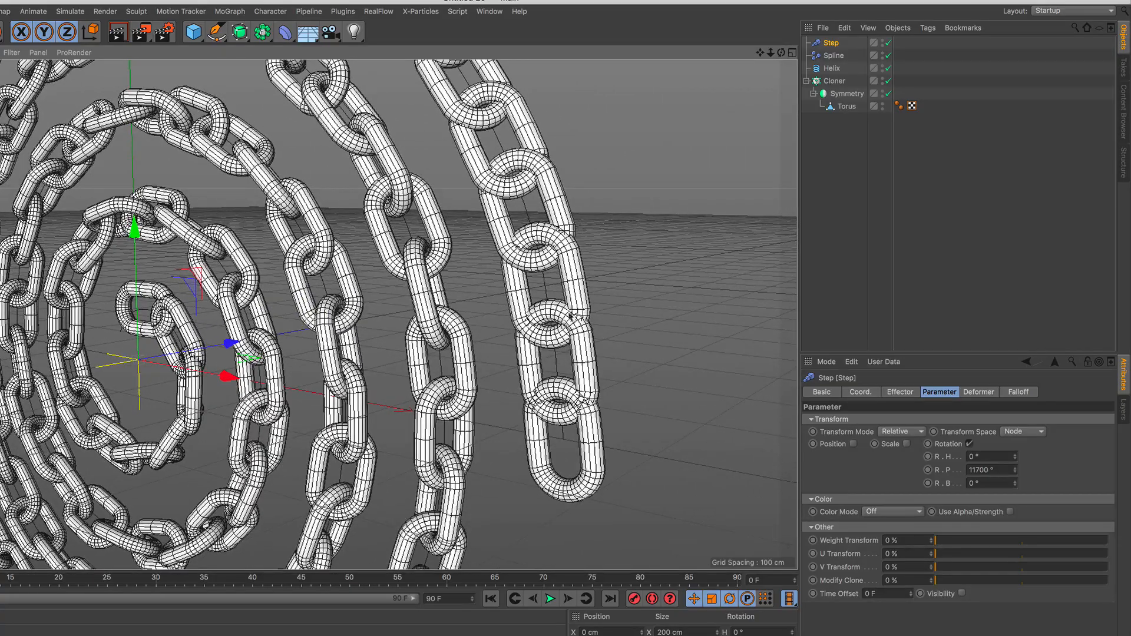
pyautogui.keyDown('alt'); pyautogui.moveTo(403, 291); pyautogui.dragTo(394, 336, button='right'); pyautogui.keyUp('alt')
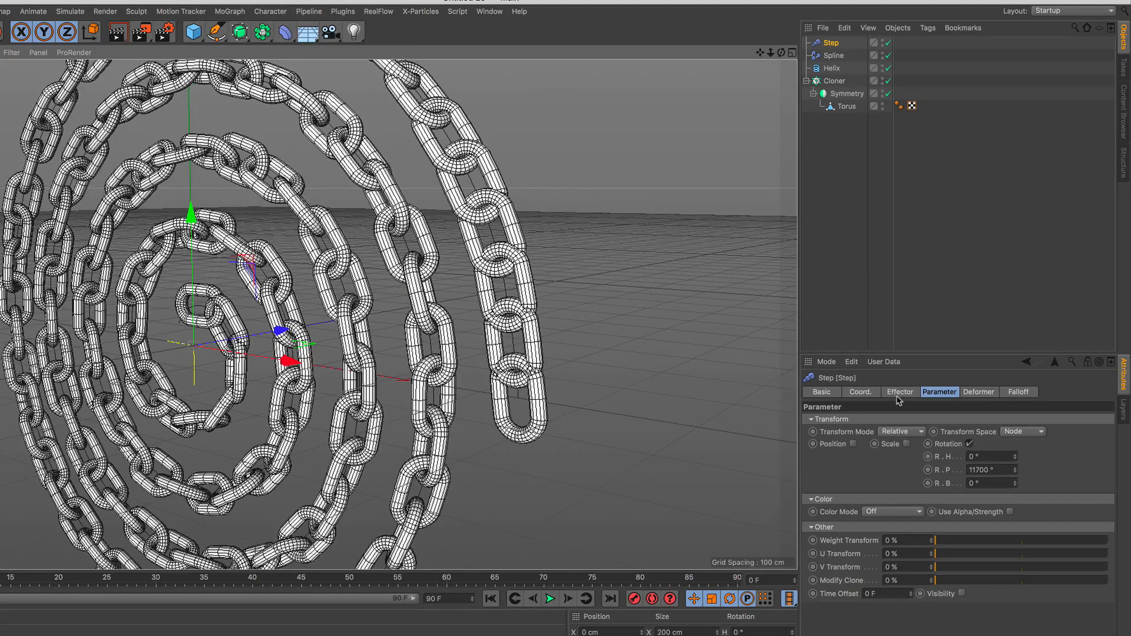
pyautogui.click(900, 393)
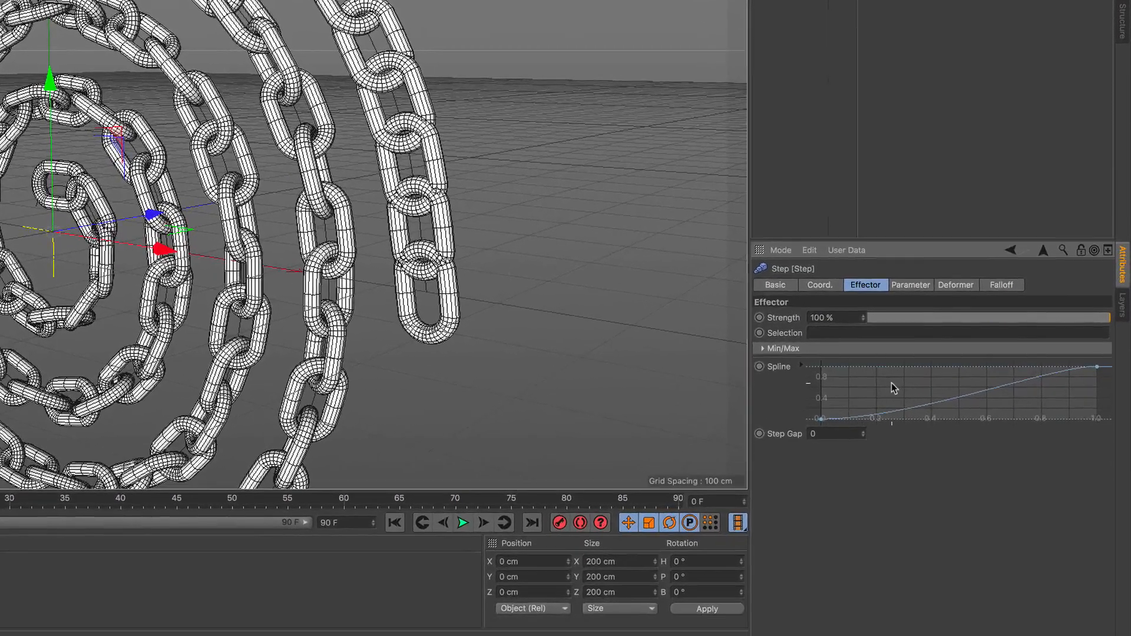
pyautogui.rightClick(926, 487)
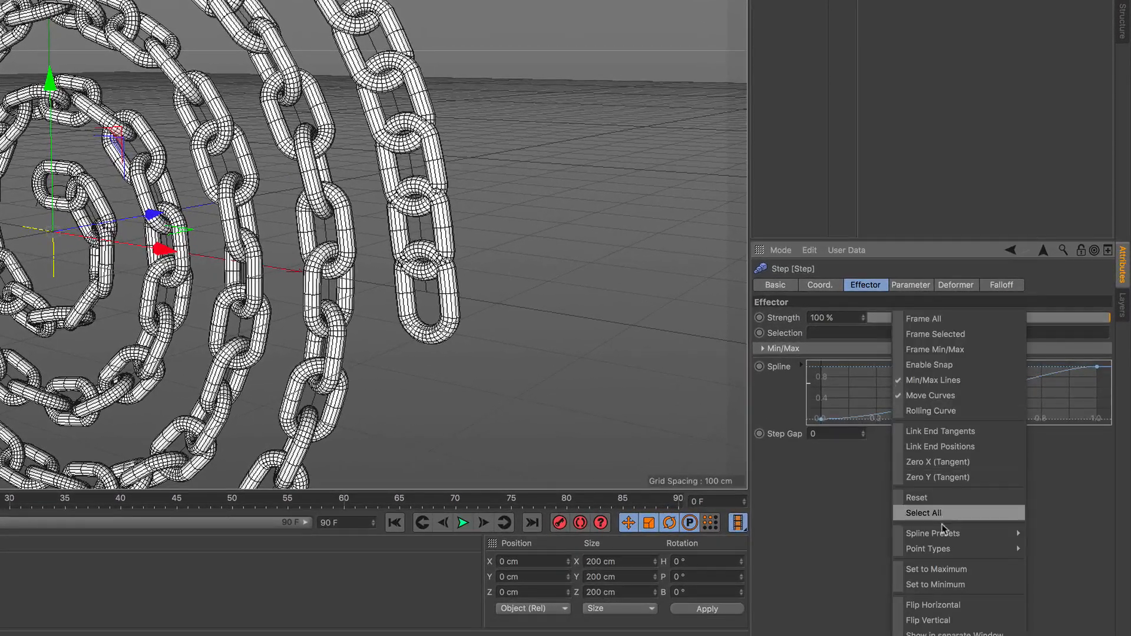
pyautogui.moveTo(946, 533)
pyautogui.click(1061, 534)
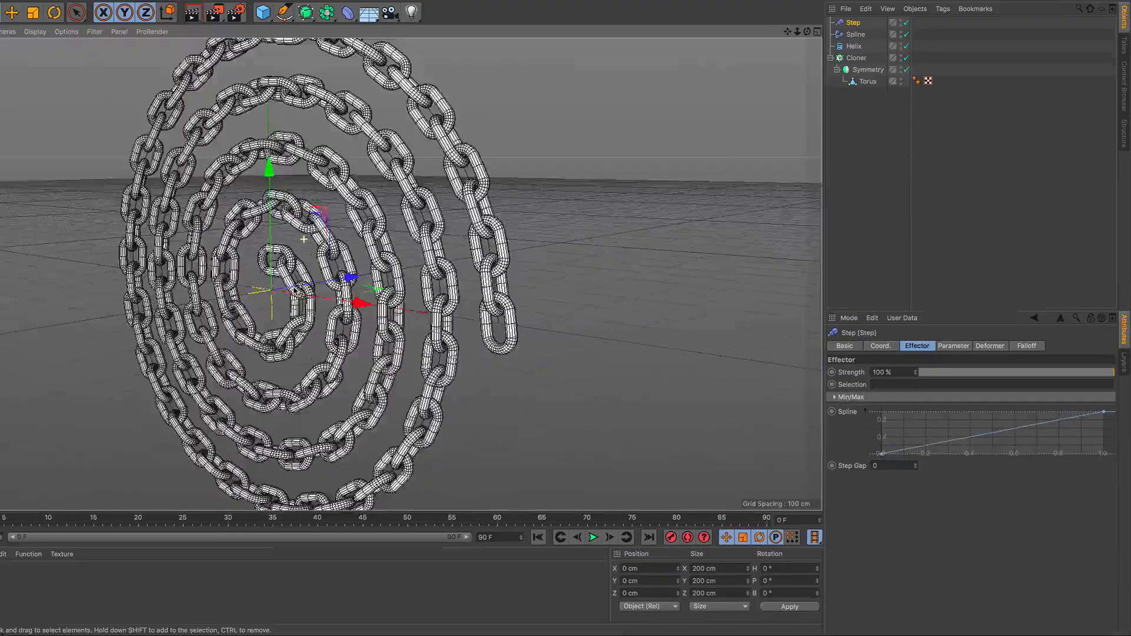
# - Render the whole chain spiral from the front in the active viewport to check the interlocking links
pyautogui.keyDown('alt'); pyautogui.moveTo(61, 198); pyautogui.dragTo(171, 174); pyautogui.keyUp('alt')
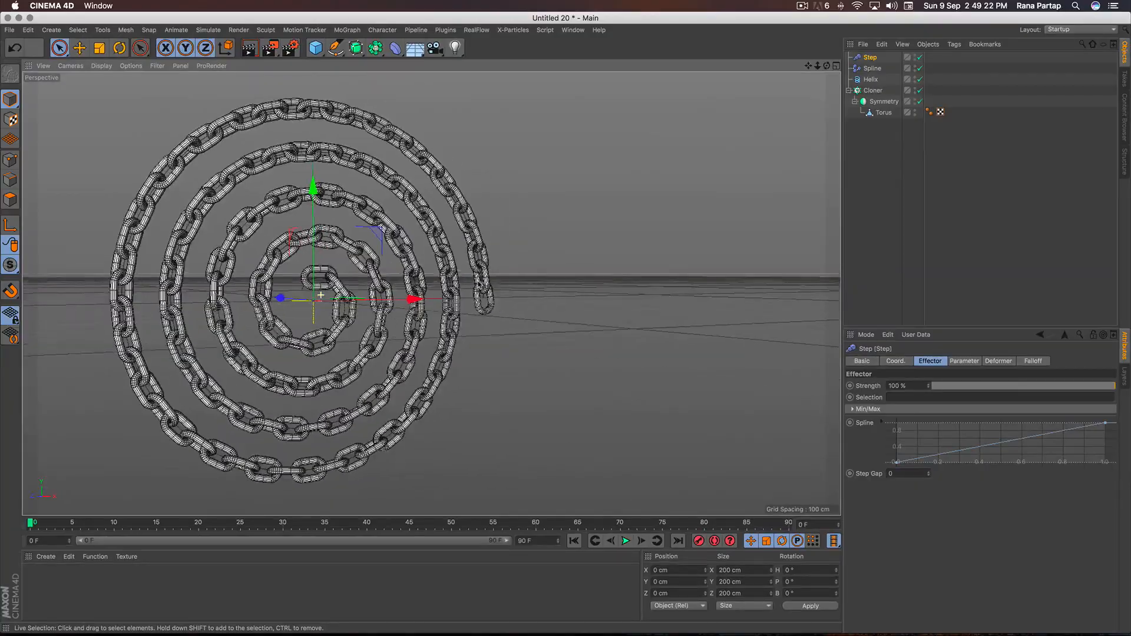
pyautogui.keyDown('alt'); pyautogui.moveTo(479, 283); pyautogui.dragTo(414, 292); pyautogui.keyUp('alt')
pyautogui.keyDown('alt'); pyautogui.moveTo(345, 281); pyautogui.dragTo(441, 281, button='middle'); pyautogui.keyUp('alt')
pyautogui.keyDown('alt'); pyautogui.moveTo(441, 281); pyautogui.dragTo(420, 286, button='right'); pyautogui.keyUp('alt')
pyautogui.keyDown('alt'); pyautogui.moveTo(390, 307); pyautogui.dragTo(417, 292); pyautogui.keyUp('alt')
pyautogui.moveTo(416, 290)
pyautogui.keyDown('alt'); pyautogui.mouseDown(button='right')
pyautogui.moveTo(422, 273)
pyautogui.moveTo(420, 284)
pyautogui.mouseUp(button='right'); pyautogui.keyUp('alt')
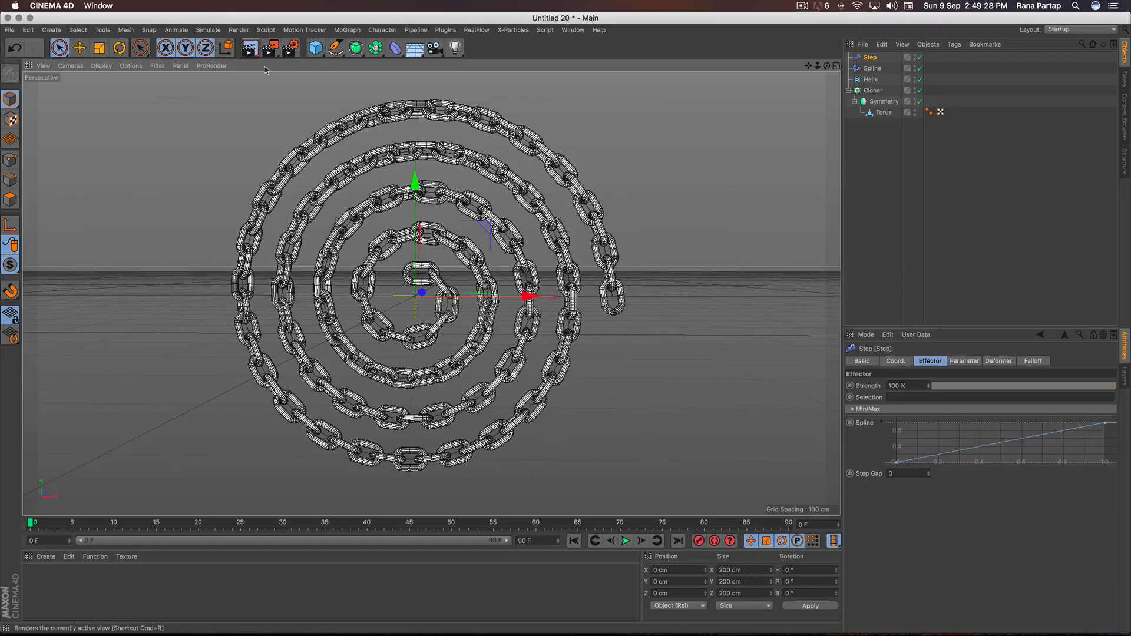
pyautogui.click(249, 48)
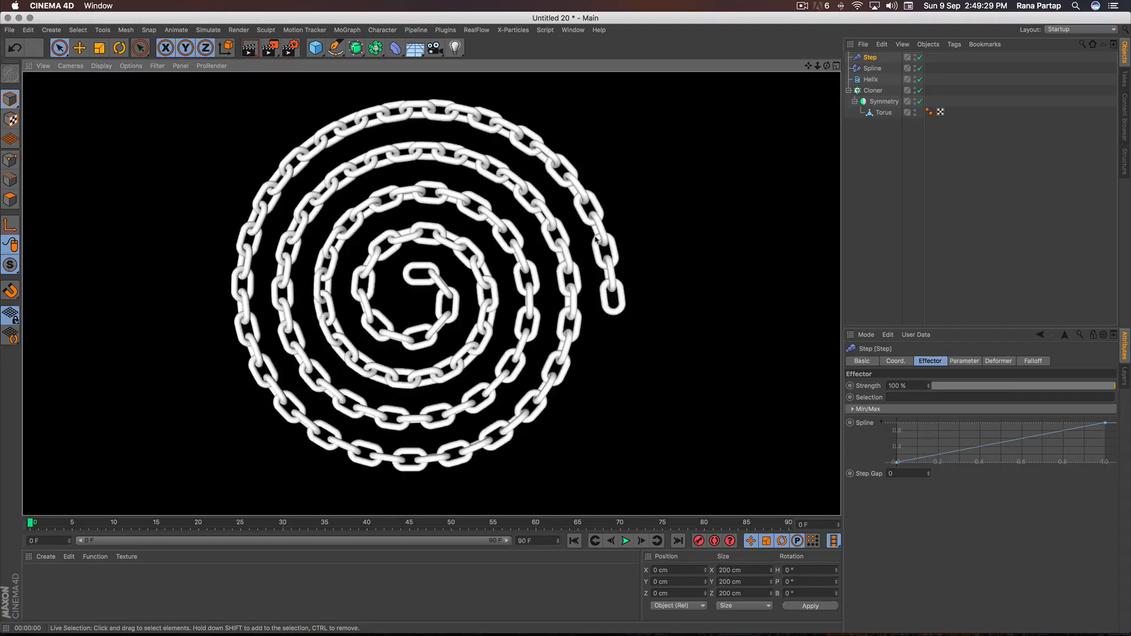
pyautogui.click(463, 293)
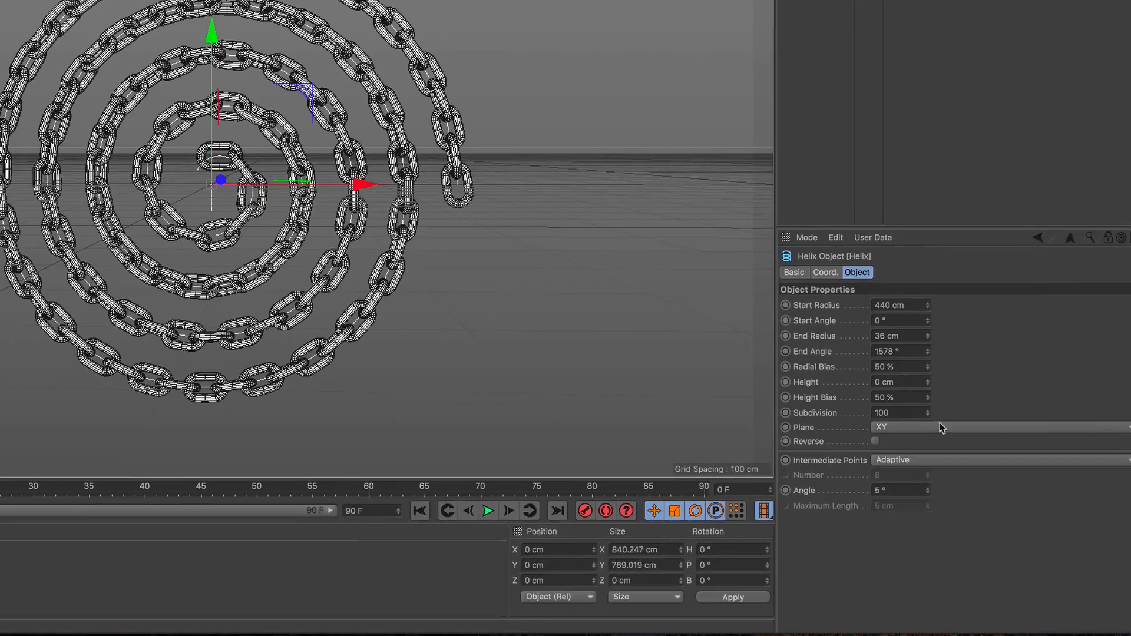
# - Set the Helix plane to XZ so the chain lies flat, and raise the Helix to about 549 cm in Y
pyautogui.click(998, 606)
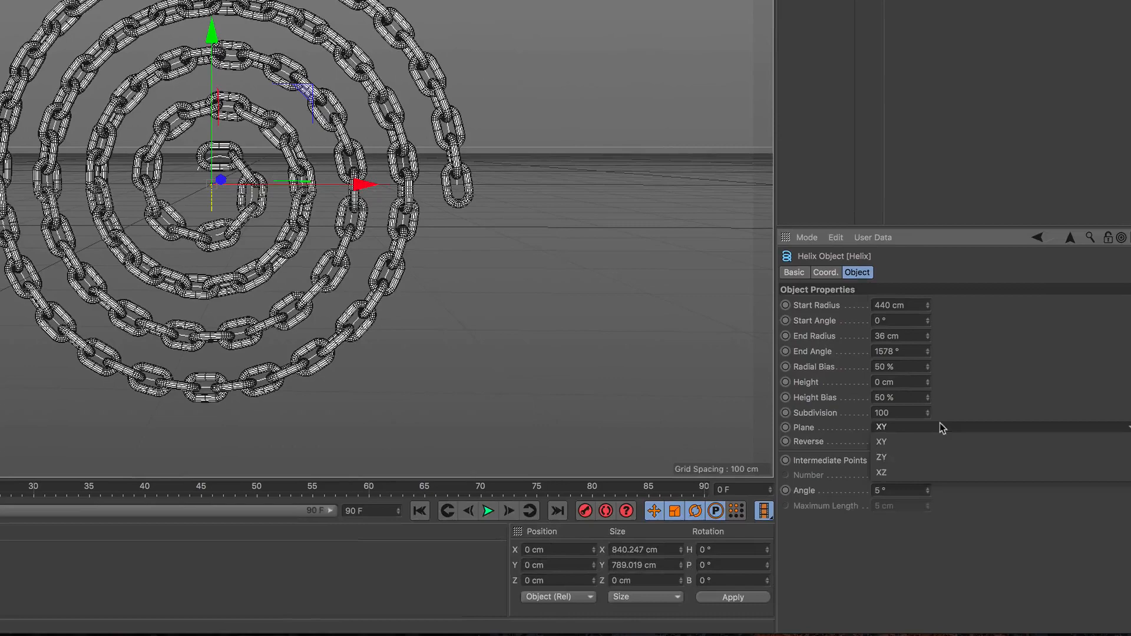
pyautogui.click(936, 472)
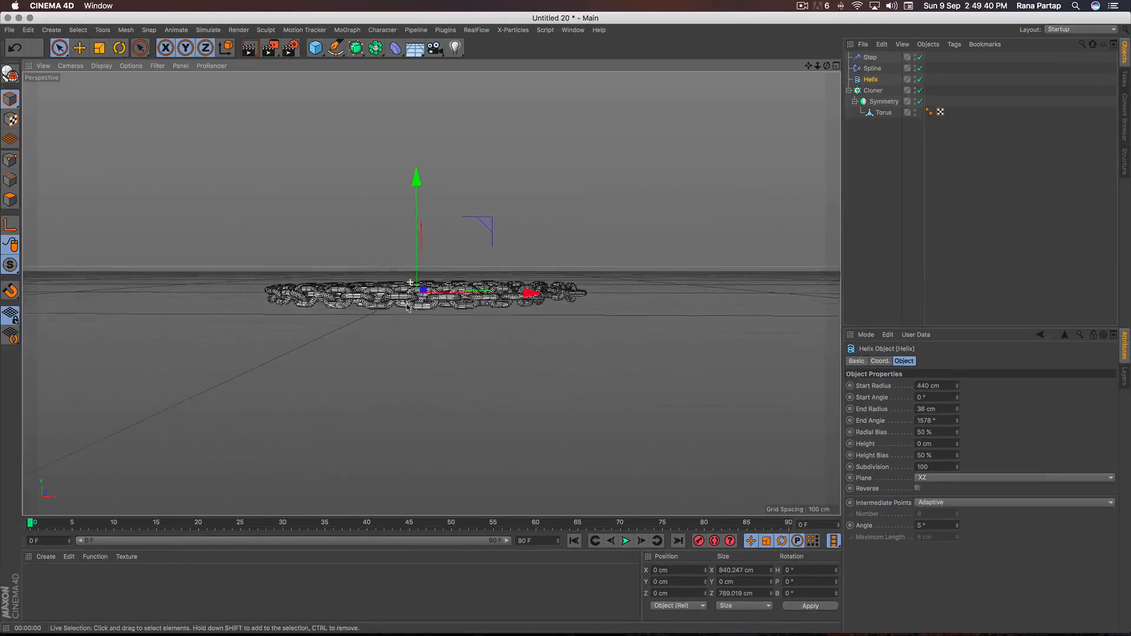
pyautogui.keyDown('alt'); pyautogui.moveTo(408, 306); pyautogui.dragTo(438, 220); pyautogui.keyUp('alt')
pyautogui.keyDown('alt'); pyautogui.moveTo(440, 221); pyautogui.dragTo(429, 276, button='middle'); pyautogui.keyUp('alt')
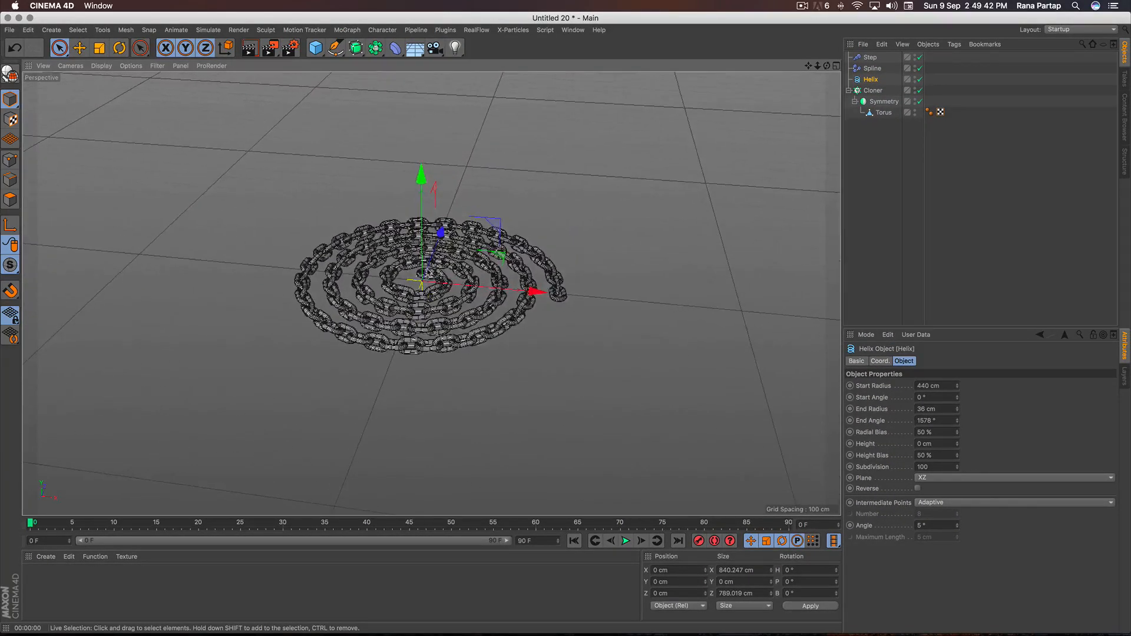
pyautogui.moveTo(423, 181); pyautogui.dragTo(422, 19)
pyautogui.keyDown('alt'); pyautogui.moveTo(435, 210); pyautogui.dragTo(444, 303, button='middle'); pyautogui.keyUp('alt')
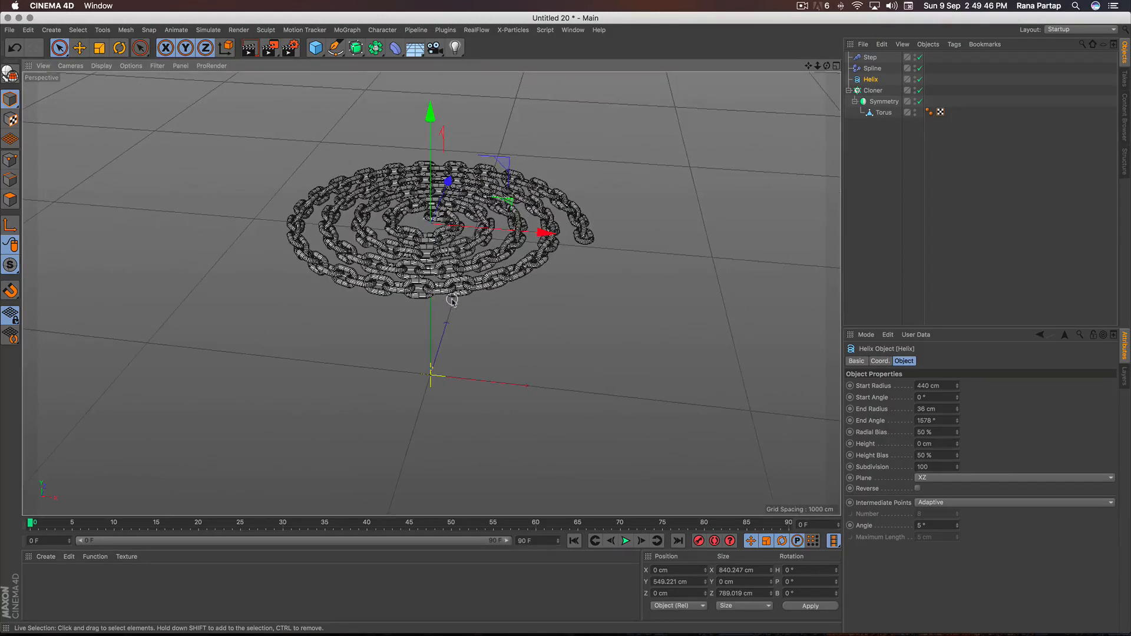
# - Add a sphere at the origin beneath the chain and enlarge it to a radius of about 367 cm
pyautogui.moveTo(316, 48); pyautogui.dragTo(542, 87)
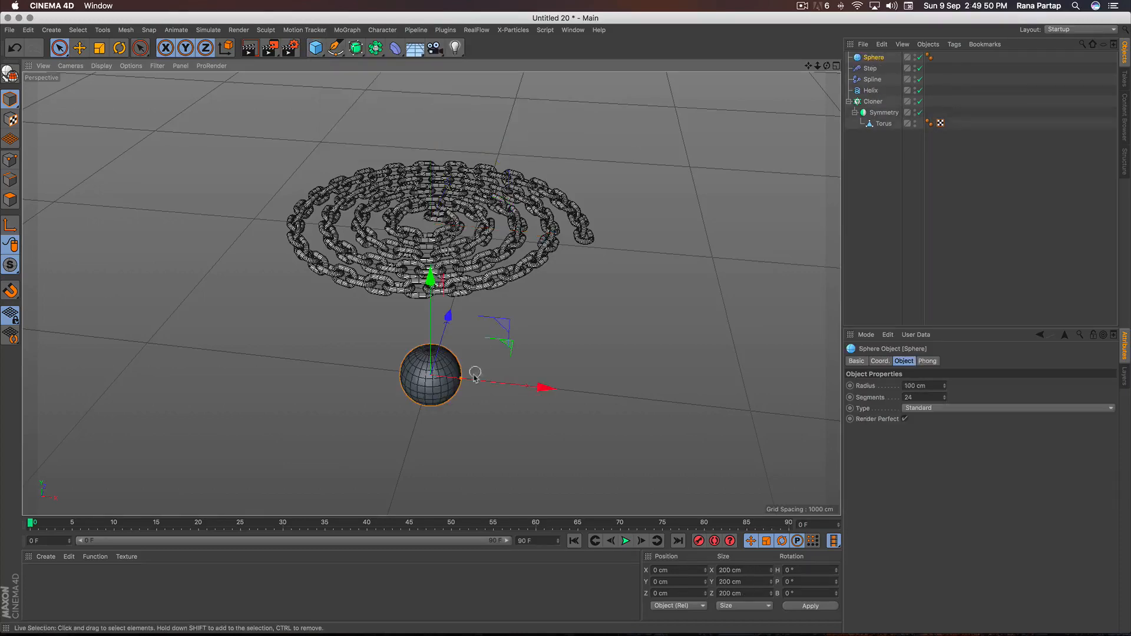
pyautogui.moveTo(462, 381); pyautogui.dragTo(561, 381)
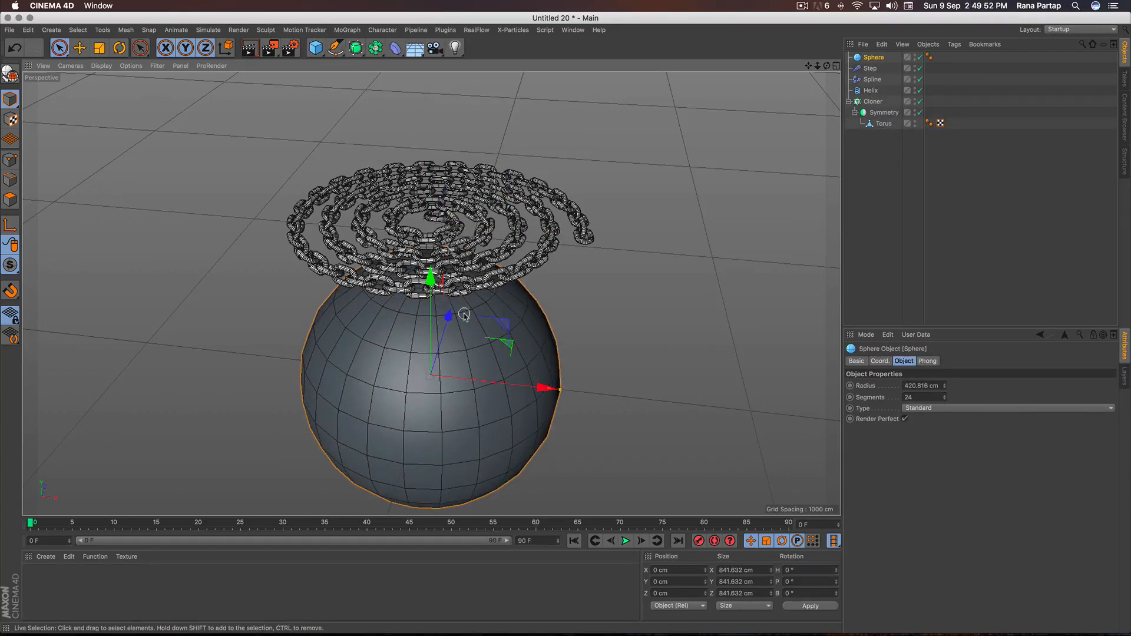
pyautogui.keyDown('alt'); pyautogui.moveTo(457, 316); pyautogui.dragTo(461, 354); pyautogui.keyUp('alt')
pyautogui.moveTo(559, 398); pyautogui.dragTo(542, 394)
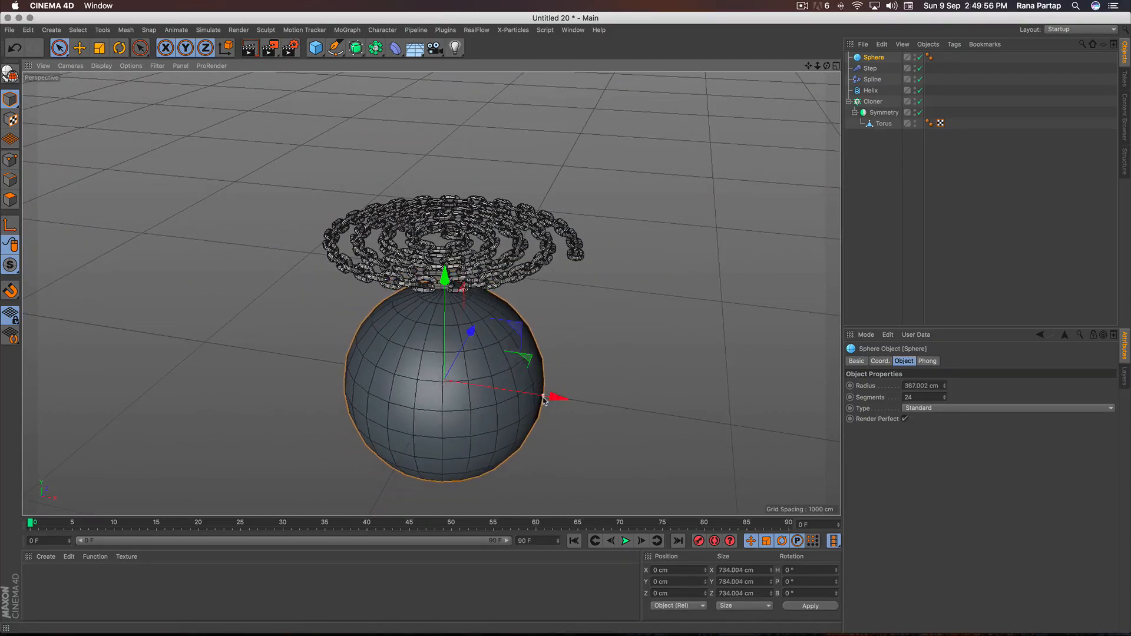
# - Add a Floor object and raise the sphere to about 371 cm in Y so it sits on the floor
pyautogui.keyDown('alt'); pyautogui.moveTo(474, 361); pyautogui.dragTo(460, 306); pyautogui.keyUp('alt')
pyautogui.scroll(-2, 458, 365)
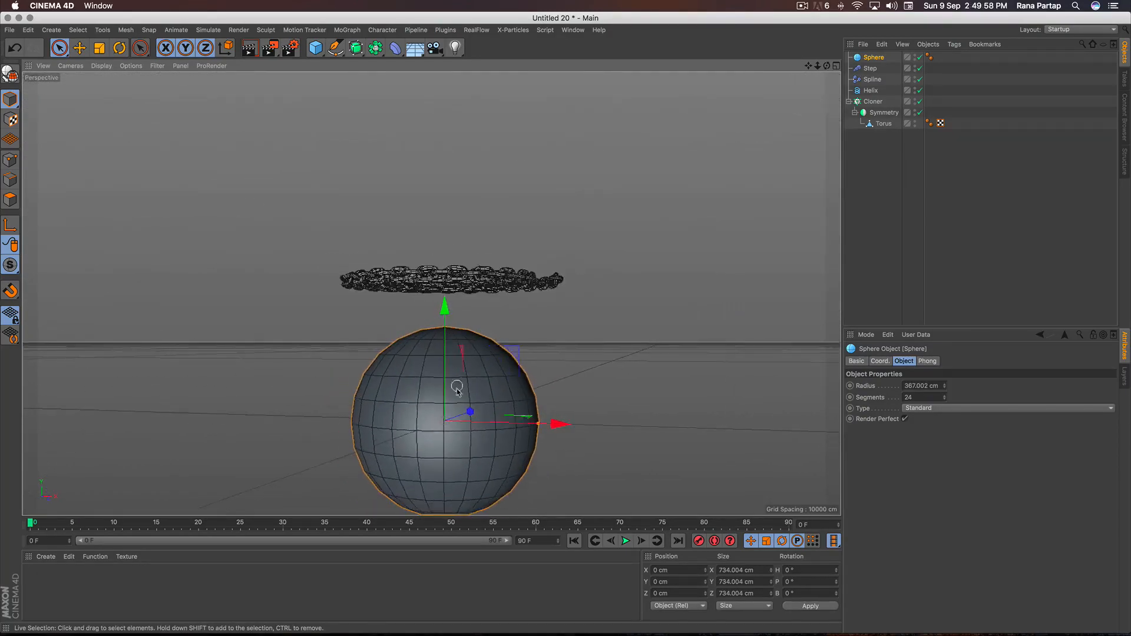
pyautogui.keyDown('alt'); pyautogui.moveTo(457, 386); pyautogui.dragTo(461, 327, button='middle'); pyautogui.keyUp('alt')
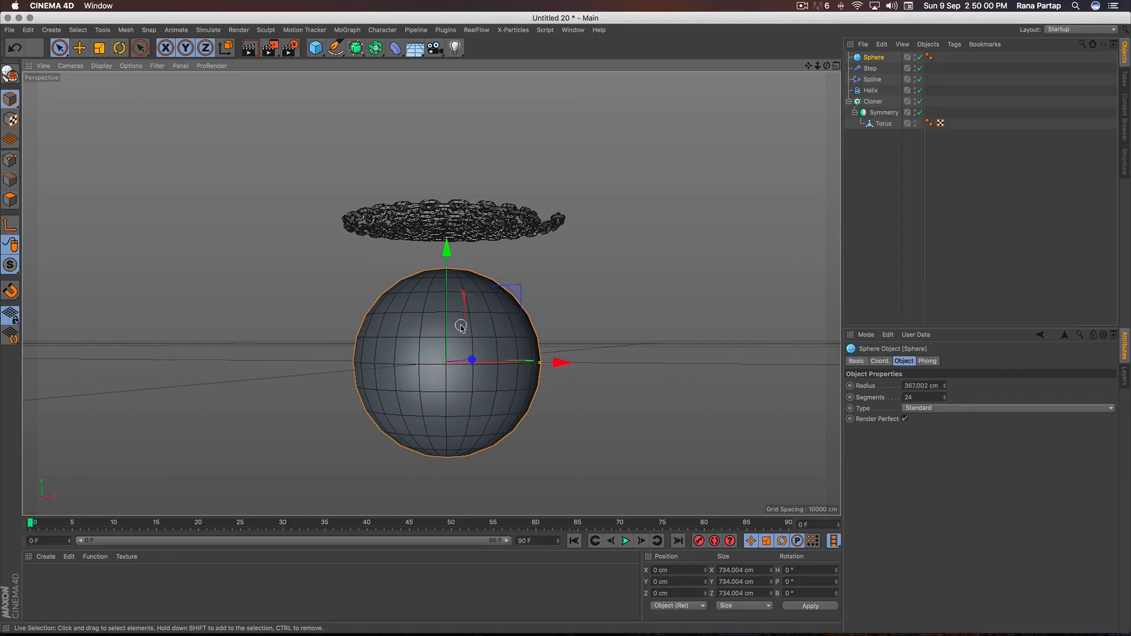
pyautogui.click(415, 47)
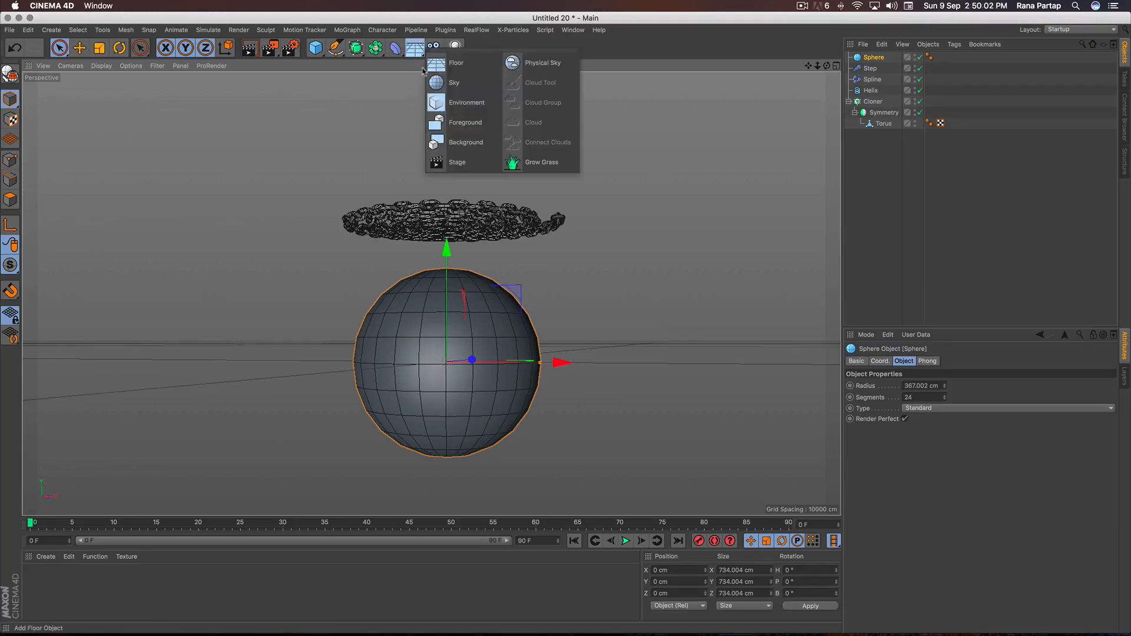
pyautogui.click(470, 72)
pyautogui.keyDown('alt'); pyautogui.moveTo(432, 264); pyautogui.dragTo(431, 304); pyautogui.keyUp('alt')
pyautogui.click(470, 296)
pyautogui.moveTo(447, 258); pyautogui.dragTo(446, 163)
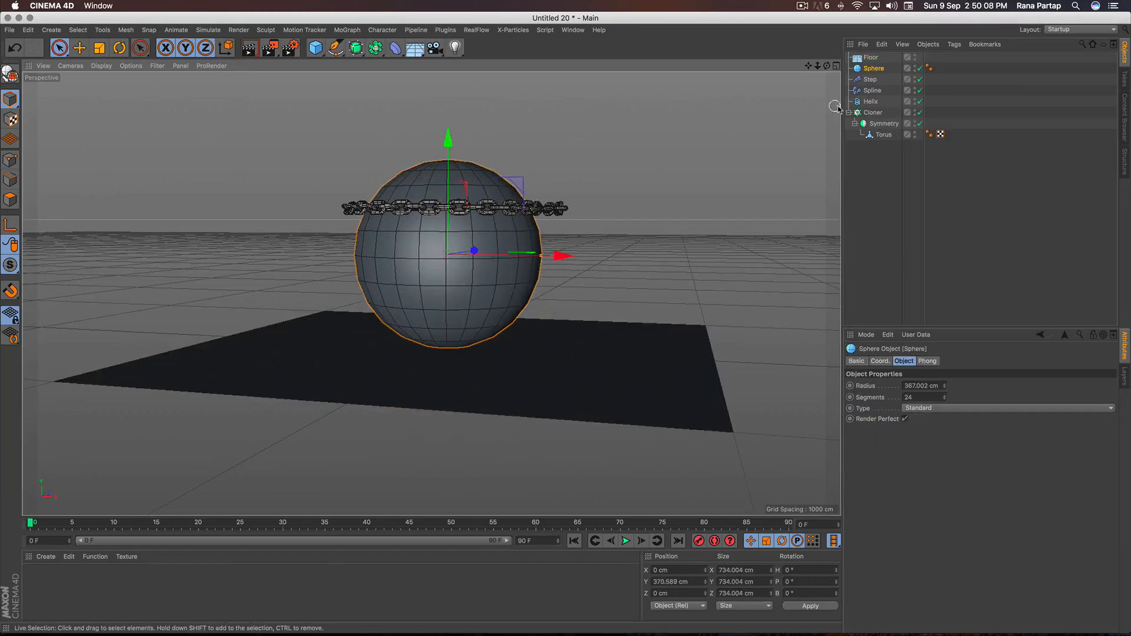
# - Raise the Helix to about 1019 cm in Y so the chain spiral hovers above the sphere
pyautogui.click(871, 102)
pyautogui.moveTo(448, 127); pyautogui.dragTo(449, 5)
pyautogui.keyDown('alt'); pyautogui.moveTo(449, 264); pyautogui.dragTo(466, 187); pyautogui.keyUp('alt')
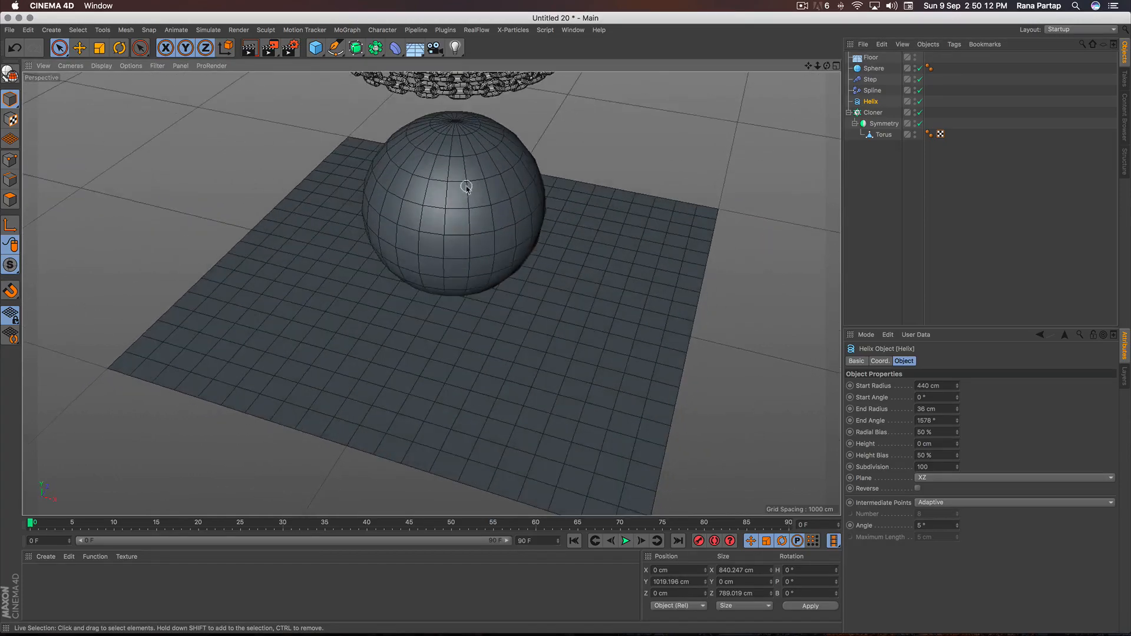
pyautogui.keyDown('alt'); pyautogui.moveTo(450, 176); pyautogui.dragTo(432, 292, button='middle'); pyautogui.keyUp('alt')
pyautogui.moveTo(472, 255)
pyautogui.keyDown('alt'); pyautogui.mouseDown(button='right')
pyautogui.moveTo(475, 234)
pyautogui.moveTo(475, 258)
pyautogui.mouseUp(button='right'); pyautogui.keyUp('alt')
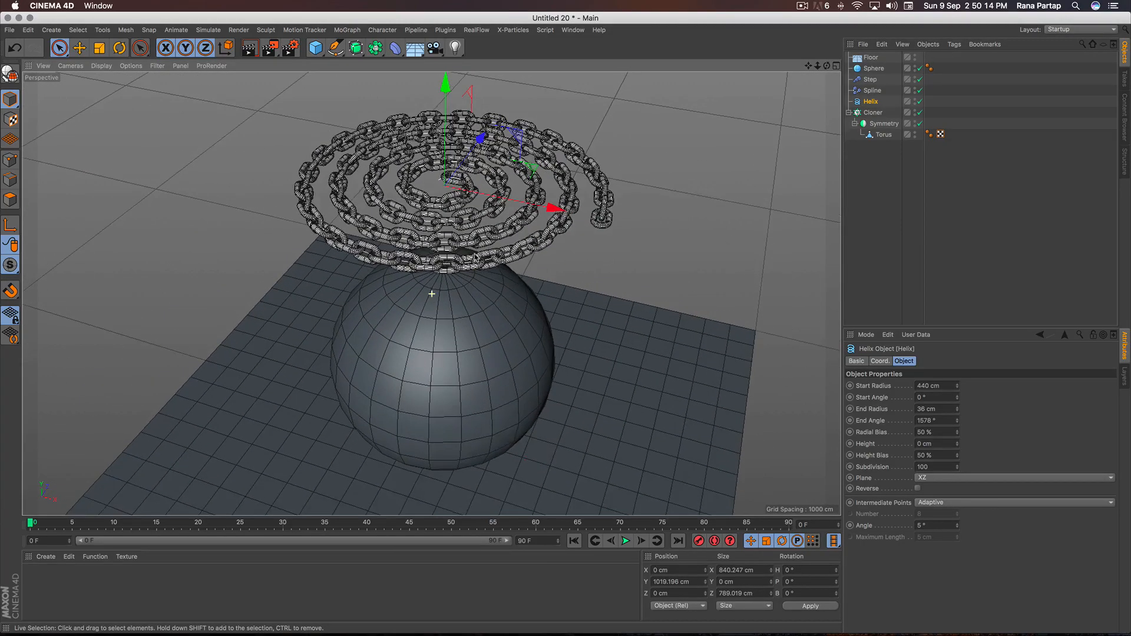
pyautogui.moveTo(475, 255)
pyautogui.keyDown('alt'); pyautogui.mouseDown()
pyautogui.moveTo(471, 272)
pyautogui.moveTo(480, 249)
pyautogui.moveTo(453, 263)
pyautogui.moveTo(454, 241)
pyautogui.moveTo(435, 342)
pyautogui.moveTo(465, 227)
pyautogui.moveTo(449, 295)
pyautogui.moveTo(459, 248)
pyautogui.mouseUp(); pyautogui.keyUp('alt')
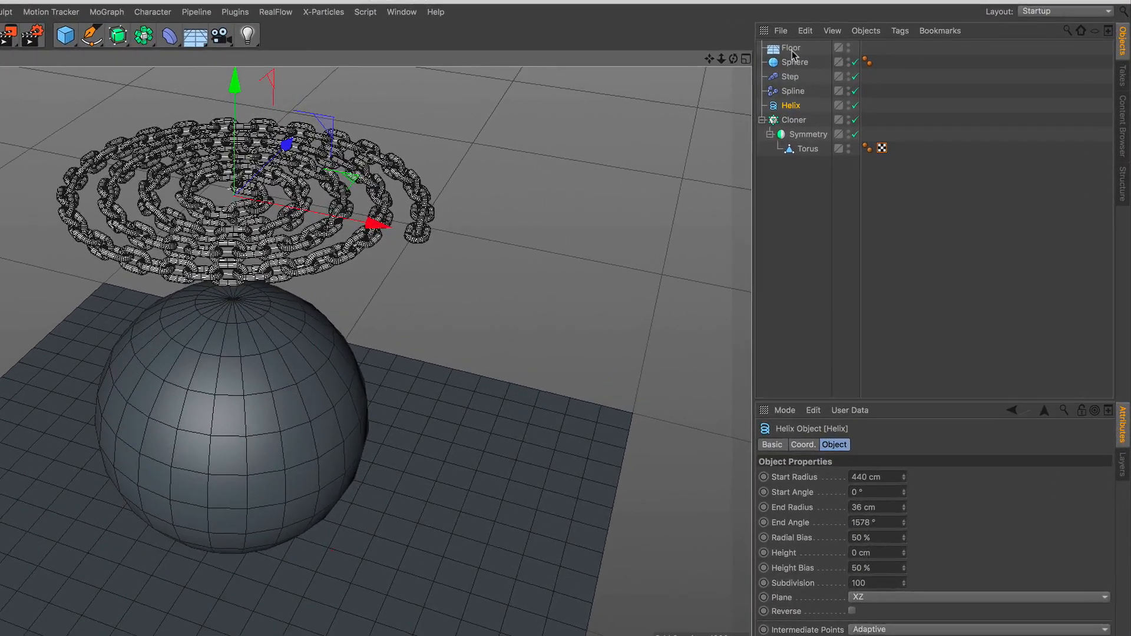
# - Add a Collider Body simulation tag to the Floor object
pyautogui.click(871, 57)
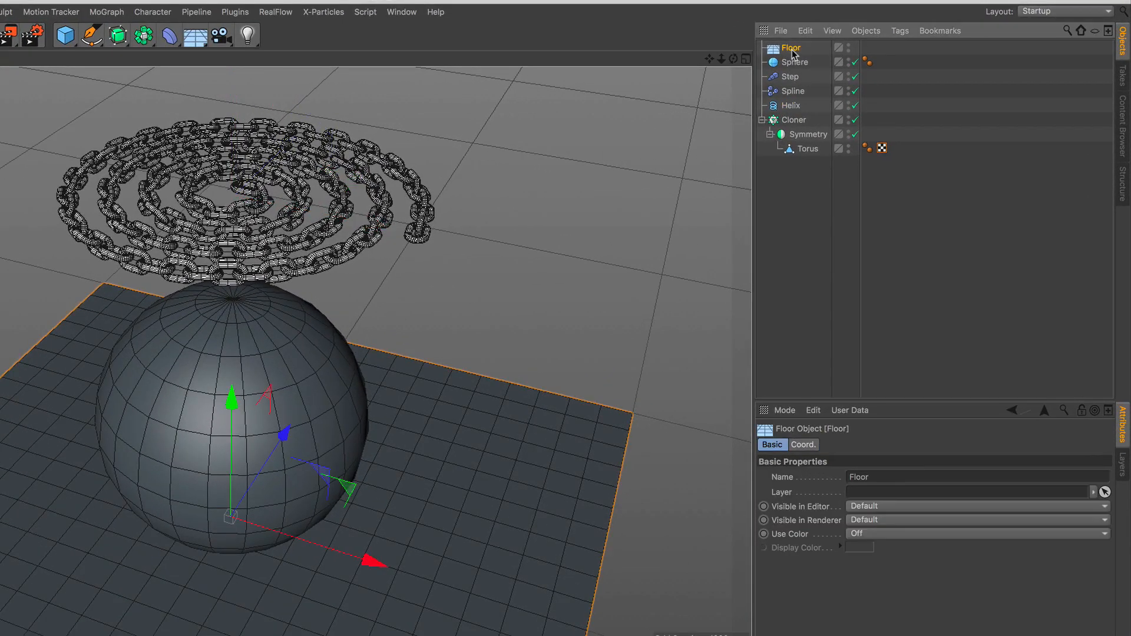
pyautogui.click(900, 31)
pyautogui.moveTo(941, 189)
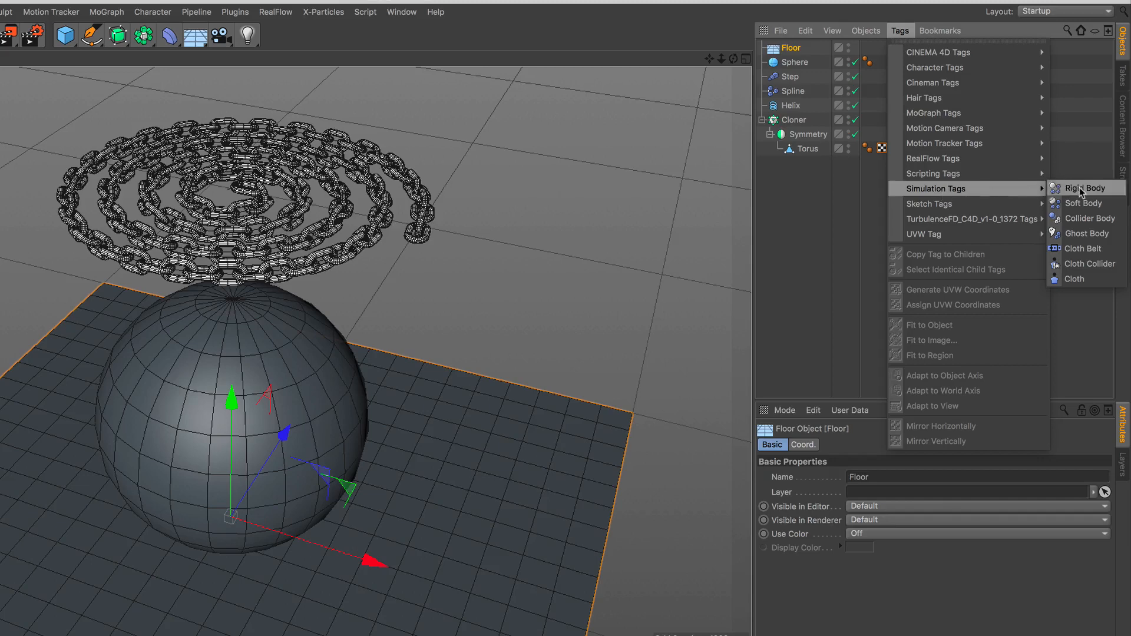
pyautogui.click(1087, 226)
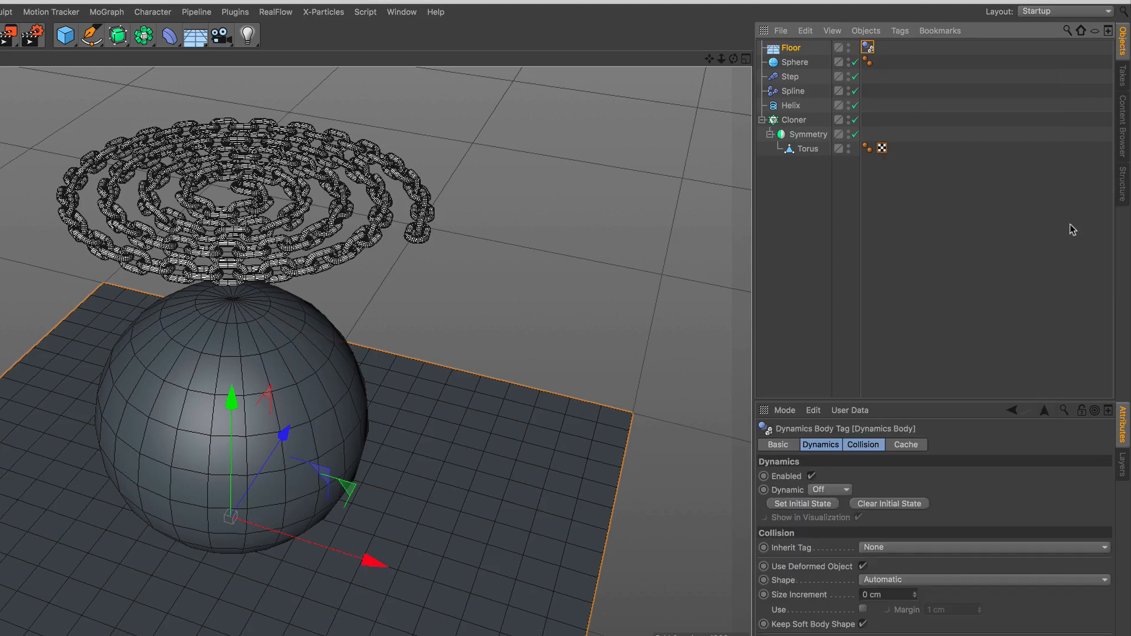
# - Add a Collider Body simulation tag to the sphere
pyautogui.click(793, 63)
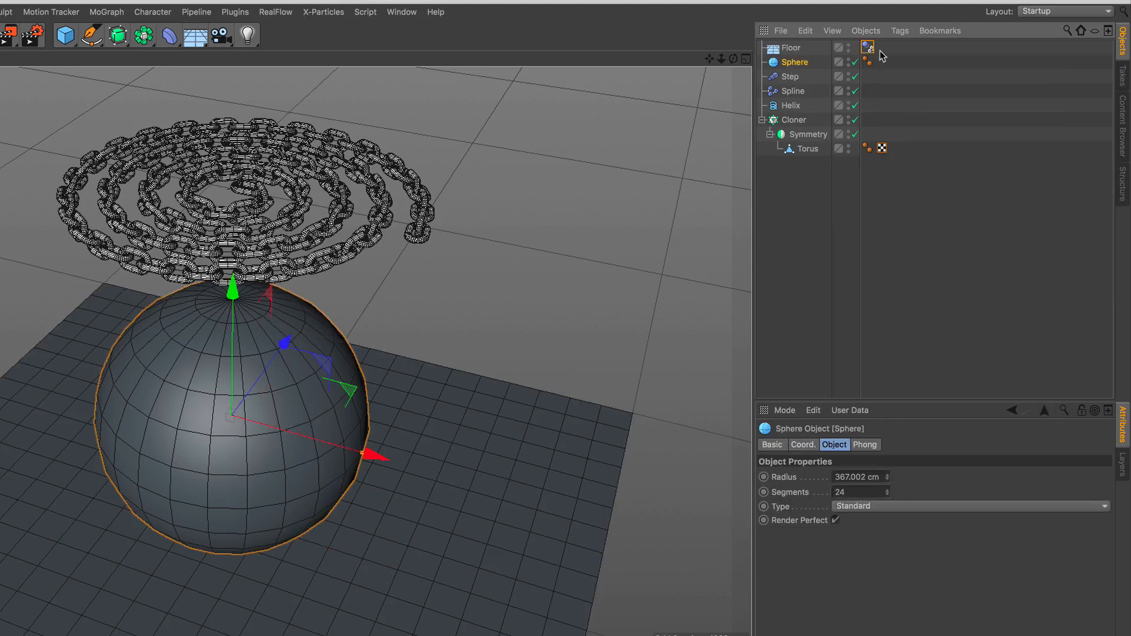
pyautogui.click(900, 31)
pyautogui.moveTo(979, 191)
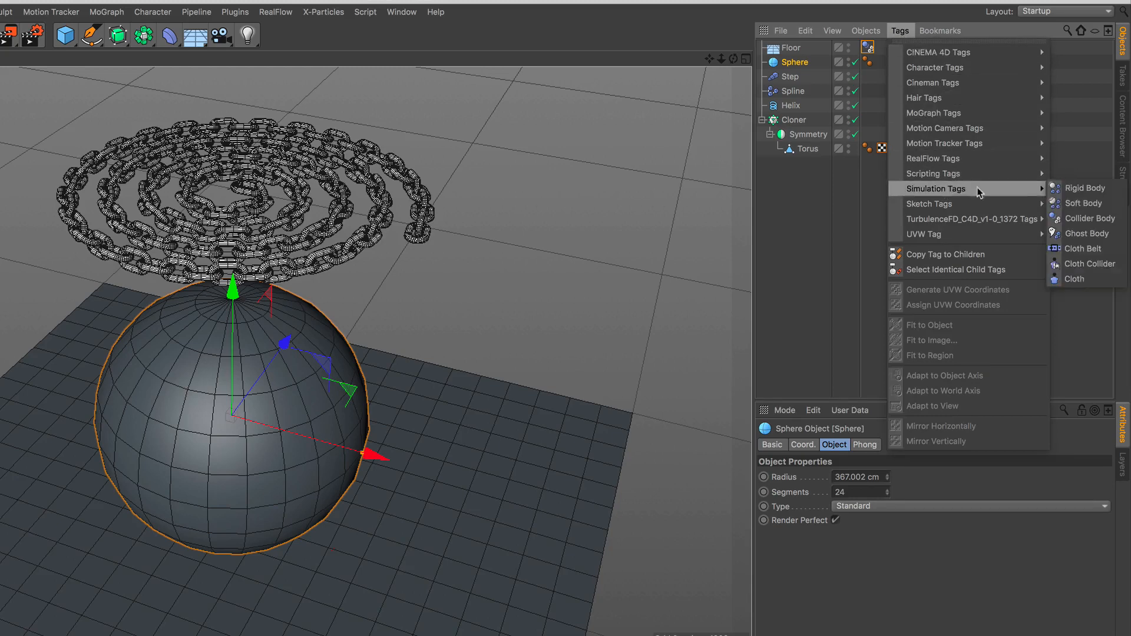
pyautogui.click(1090, 219)
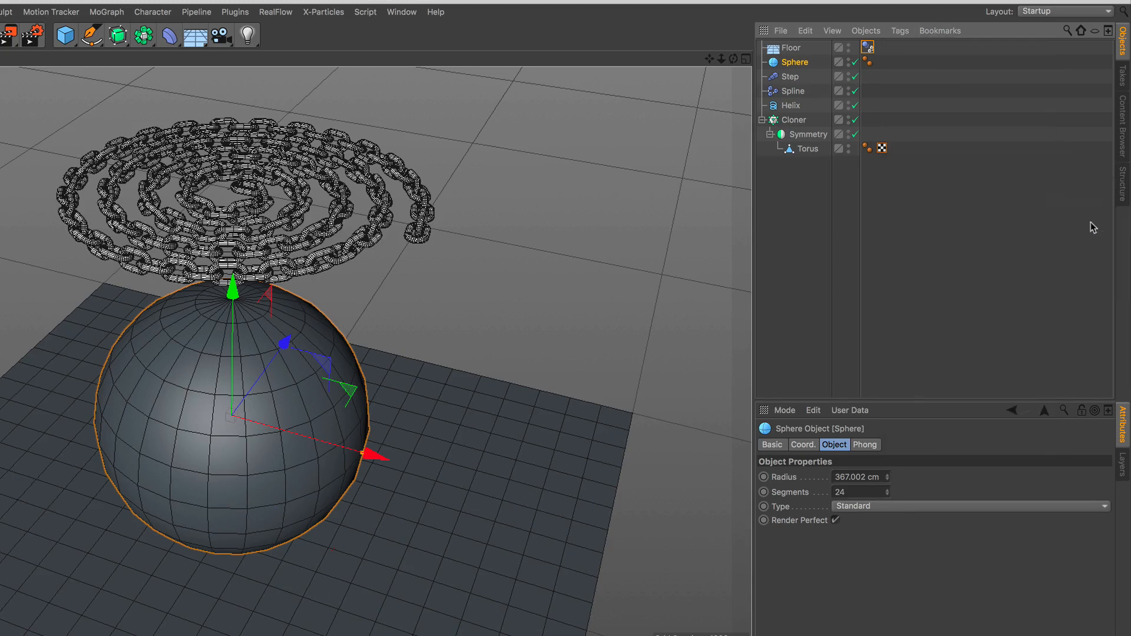
# - Add a Rigid Body simulation tag to the Symmetry object under the Cloner and open the tag's collision settings
pyautogui.click(806, 135)
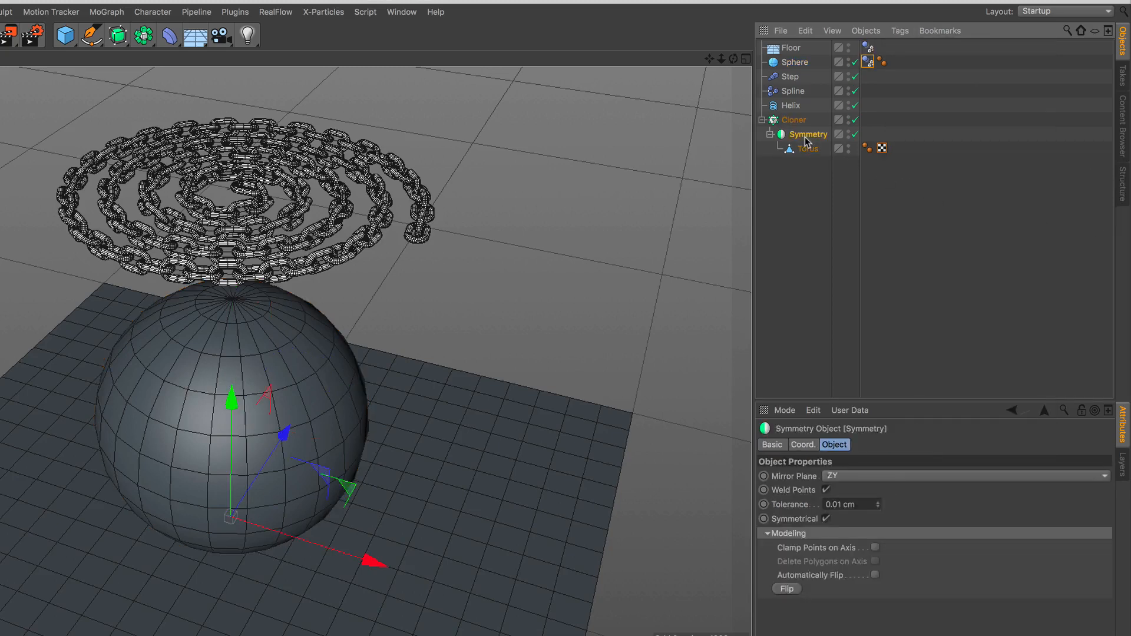
pyautogui.click(909, 33)
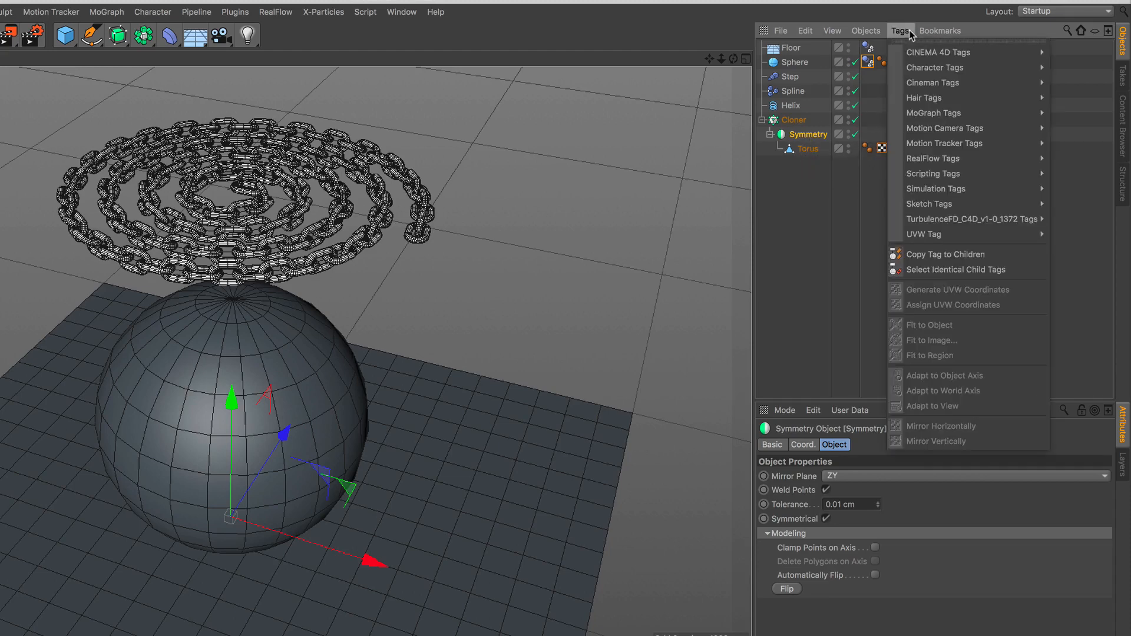
pyautogui.moveTo(950, 193)
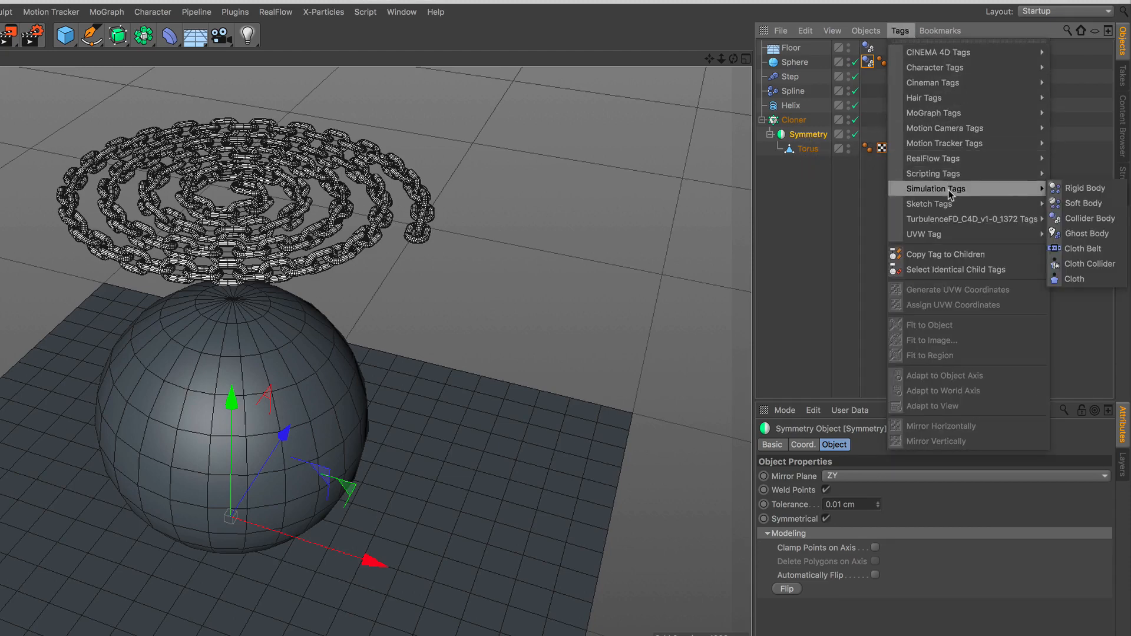
pyautogui.click(1094, 189)
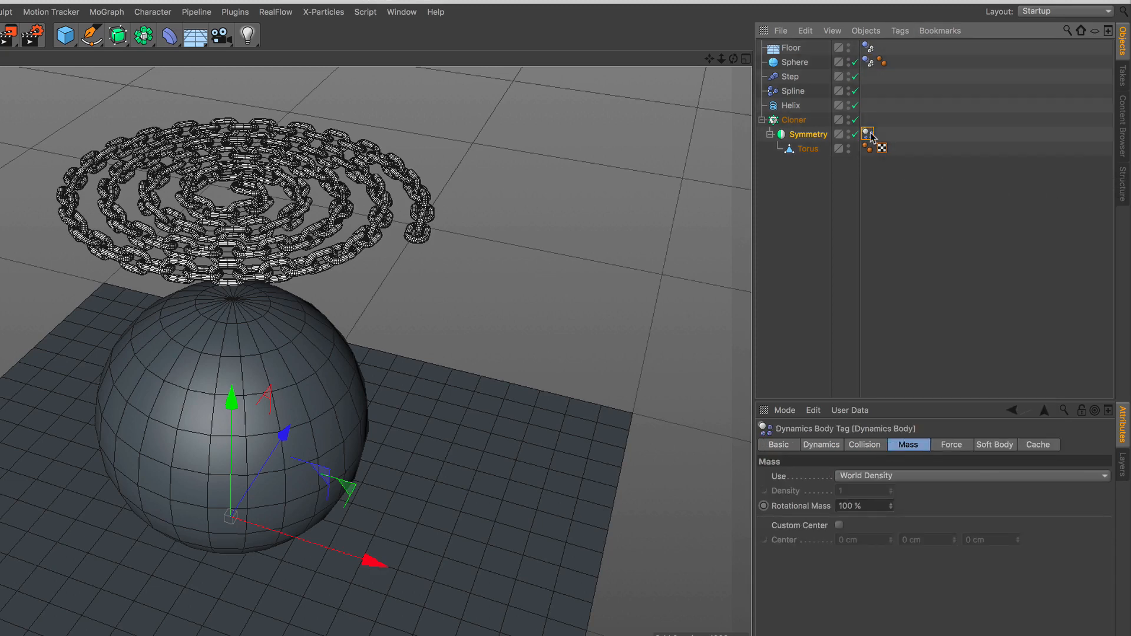
pyautogui.click(881, 442)
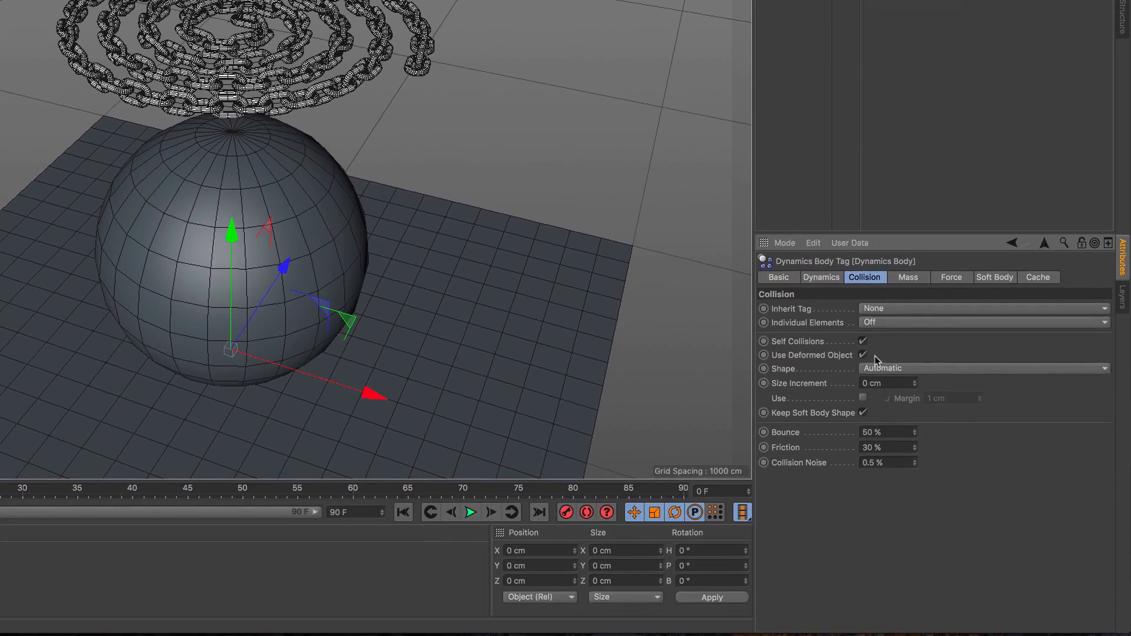
# - Set the collision shape of the chain's dynamics tag to Moving Mesh and play the simulation to inspect the fallen links
pyautogui.click(921, 369)
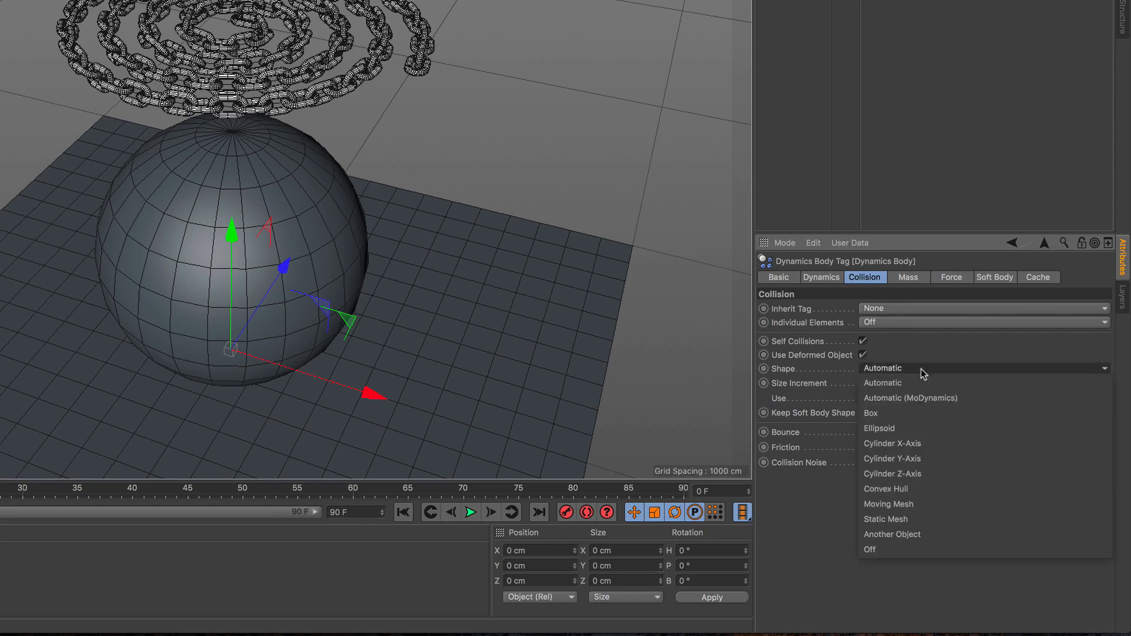
pyautogui.click(930, 508)
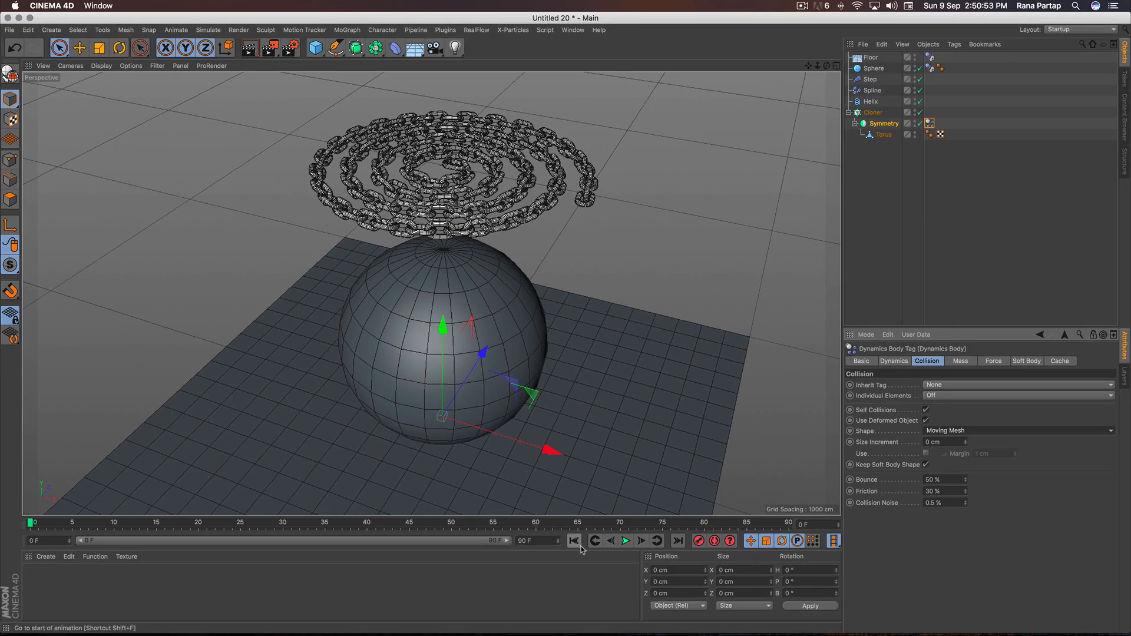
pyautogui.click(626, 541)
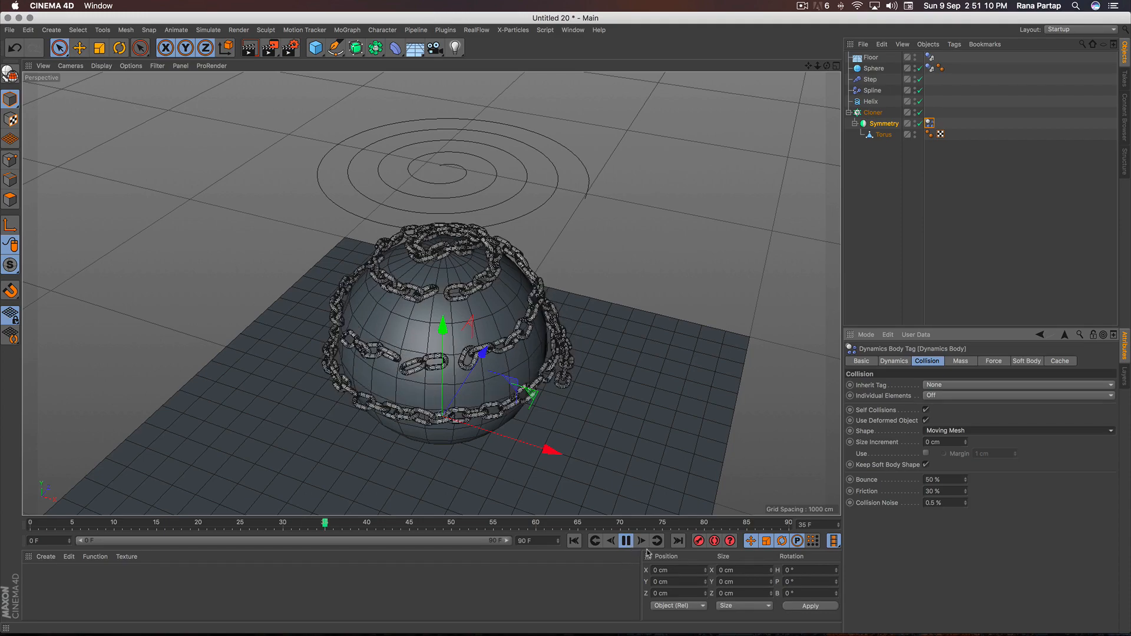
pyautogui.click(625, 541)
pyautogui.scroll(5, 451, 439)
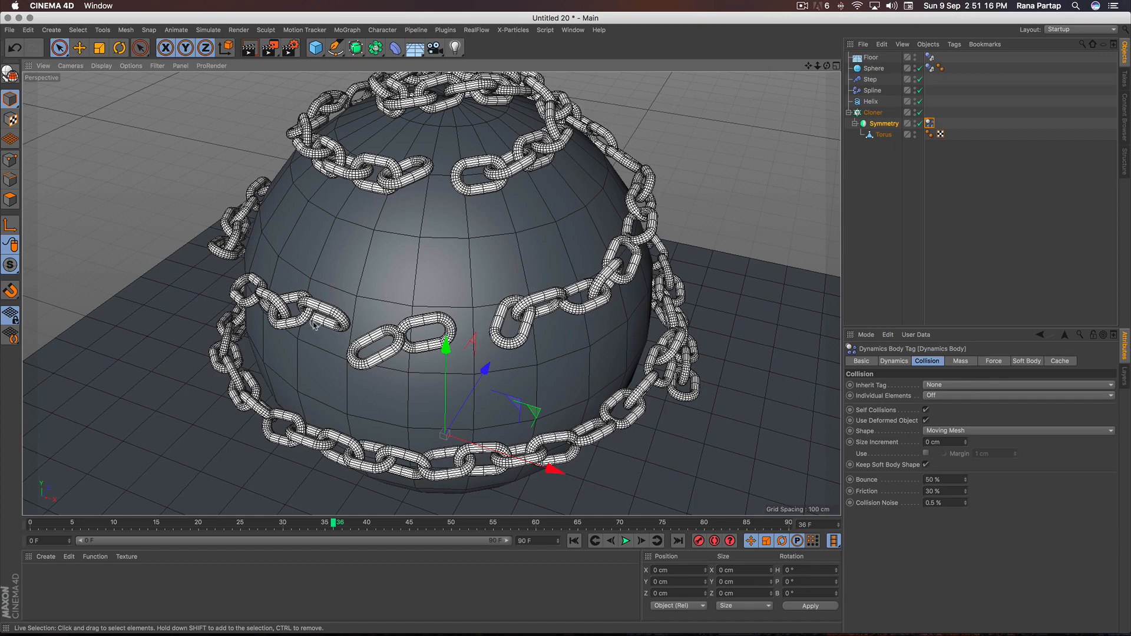
pyautogui.keyDown('alt'); pyautogui.moveTo(314, 324); pyautogui.dragTo(425, 315); pyautogui.keyUp('alt')
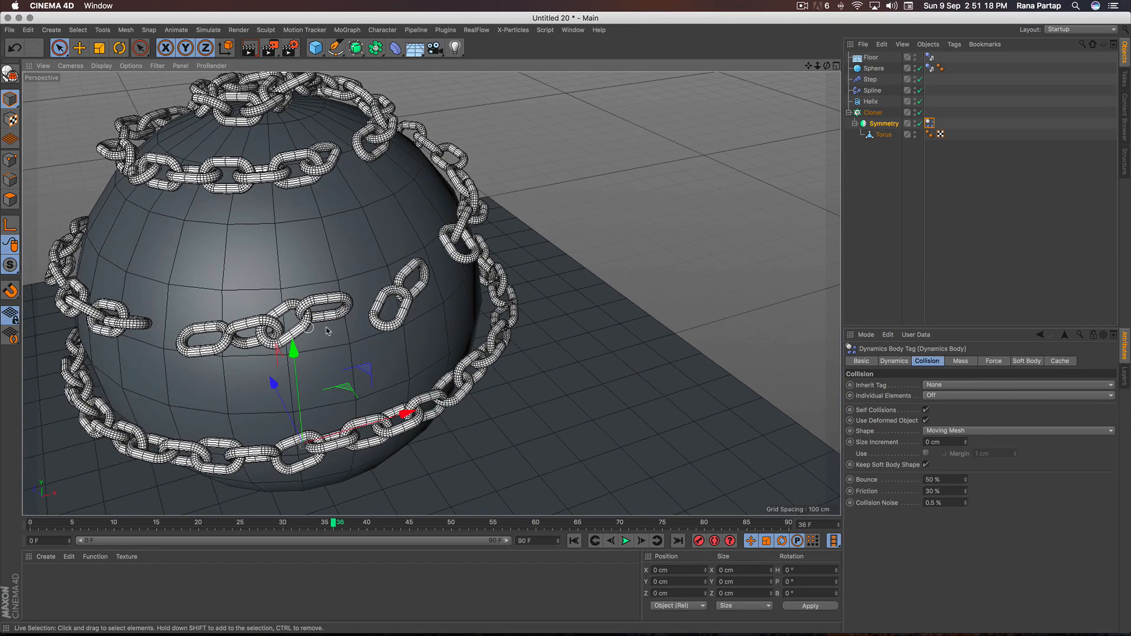
pyautogui.keyDown('alt'); pyautogui.moveTo(327, 331); pyautogui.dragTo(454, 307); pyautogui.keyUp('alt')
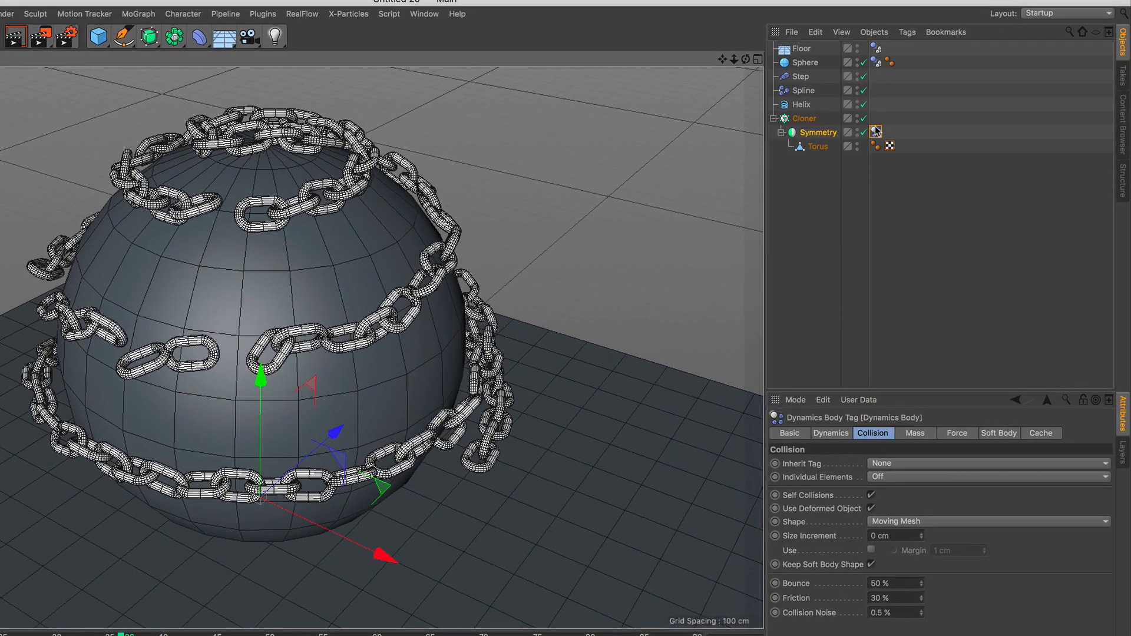
# - Enable Custom Center in the mass settings of the chain's dynamics tag and return the animation to its first frame
pyautogui.click(912, 434)
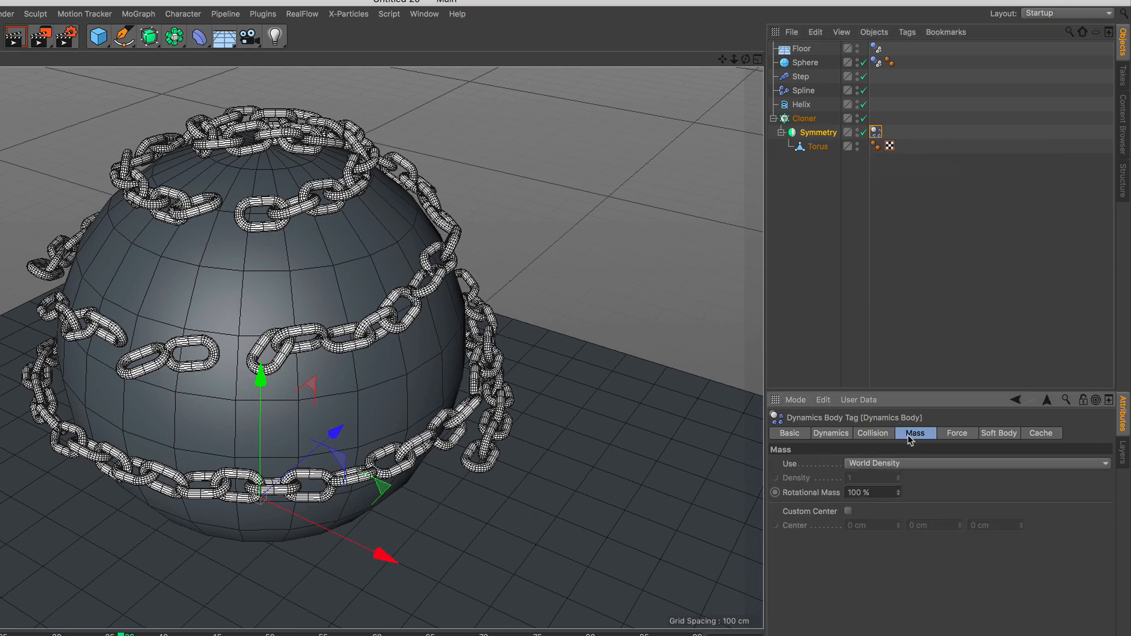
pyautogui.click(848, 511)
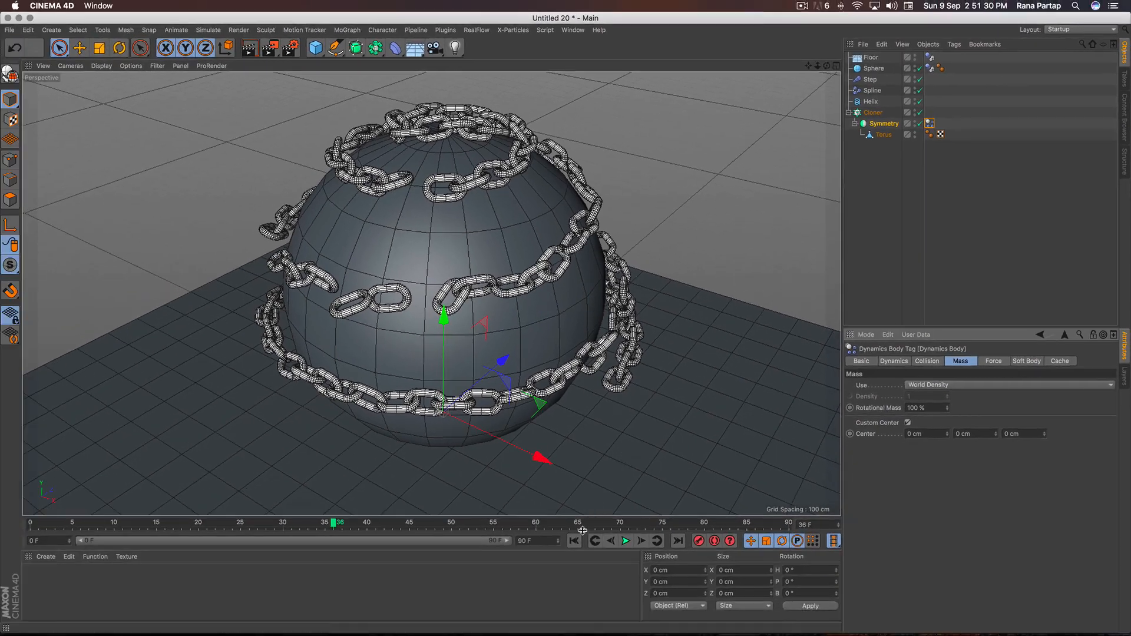
pyautogui.click(575, 540)
# - Play the simulation and pause it at frame 49, with the chain draped over the sphere and floor
pyautogui.scroll(-3, 482, 245)
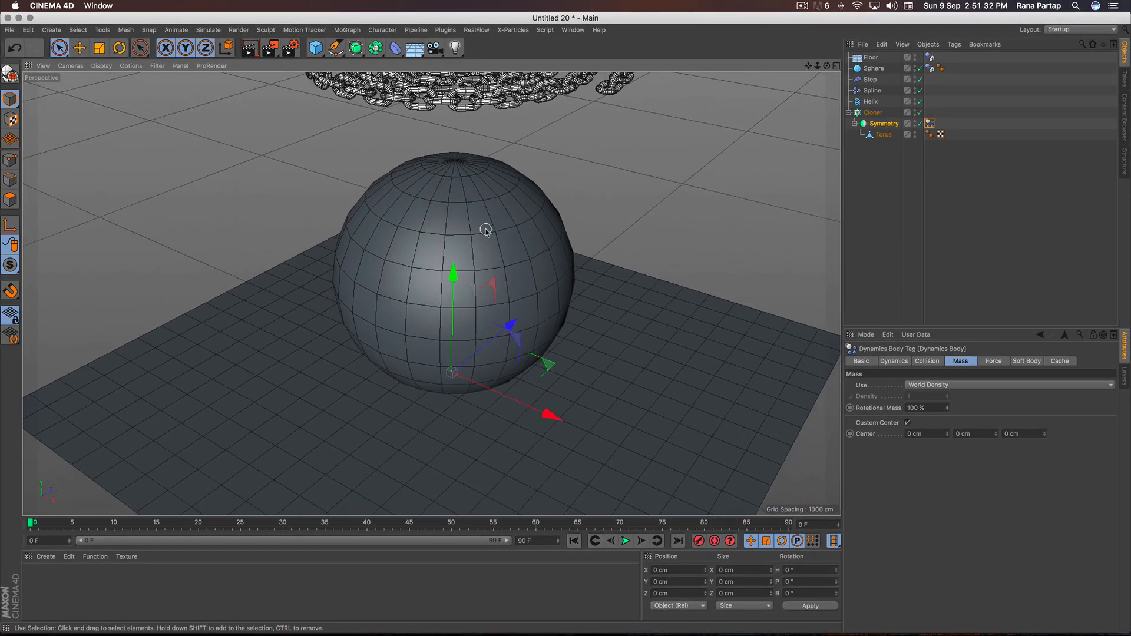
pyautogui.scroll(-5, 474, 277)
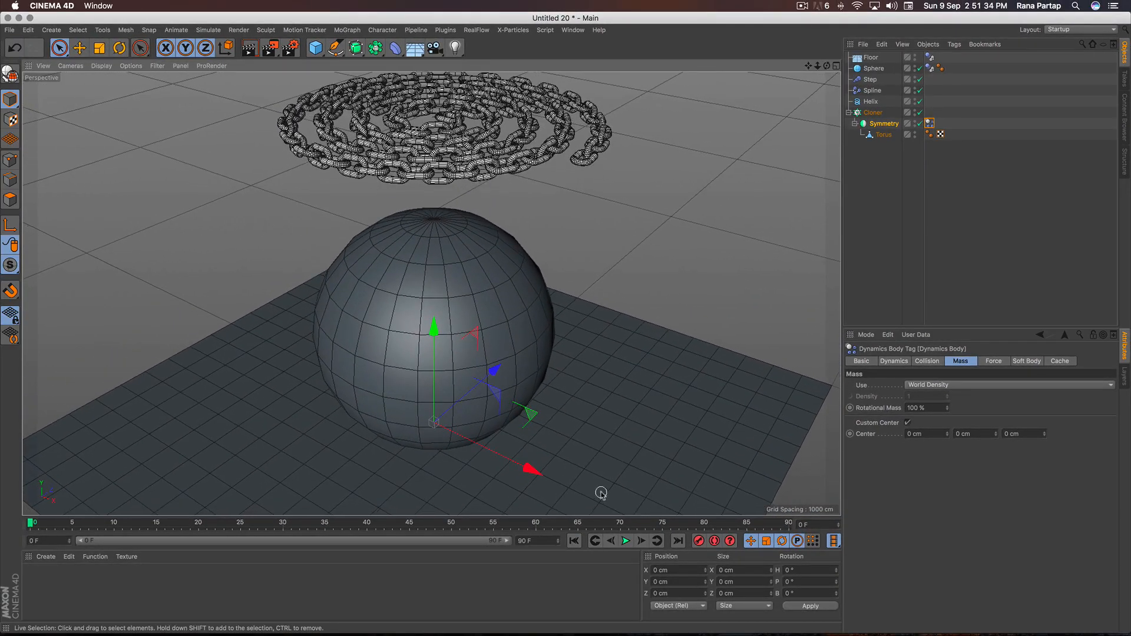
pyautogui.click(625, 540)
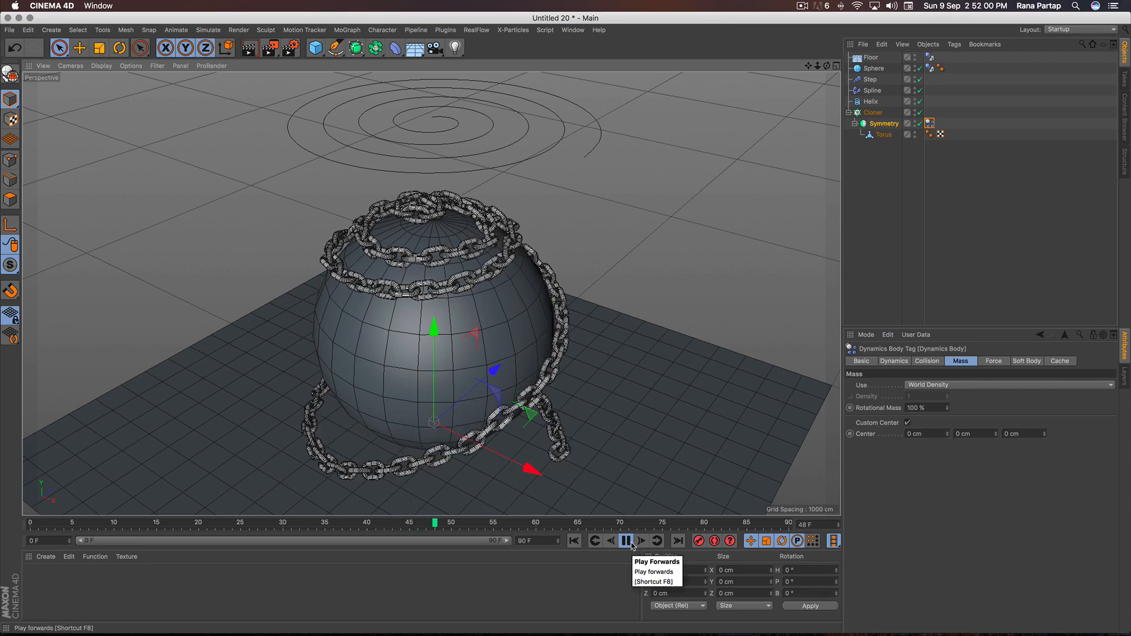
pyautogui.click(629, 544)
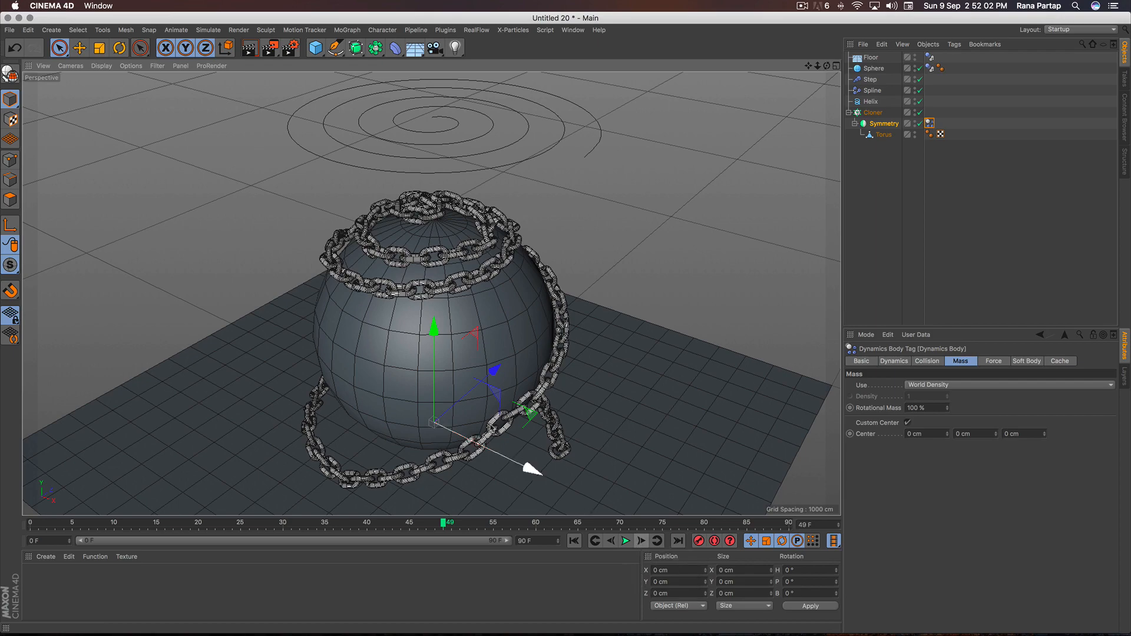
pyautogui.scroll(5, 474, 350)
pyautogui.scroll(2, 474, 350)
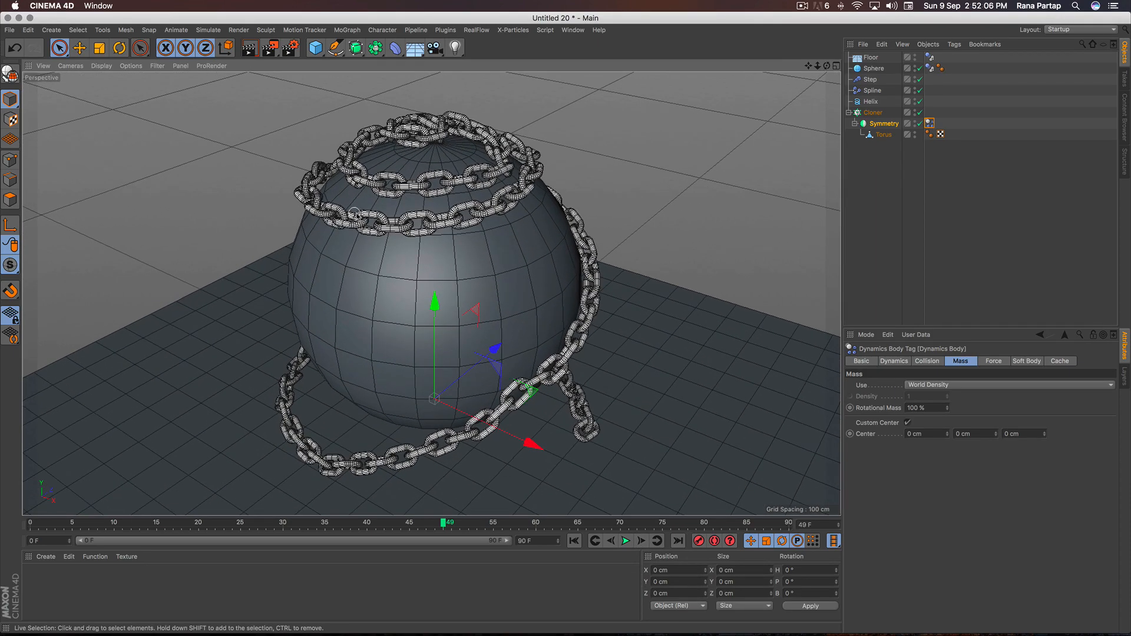
# - Add an Ambient Occlusion effect to the render settings, set its Contrast to 4%, and close the settings
pyautogui.click(291, 48)
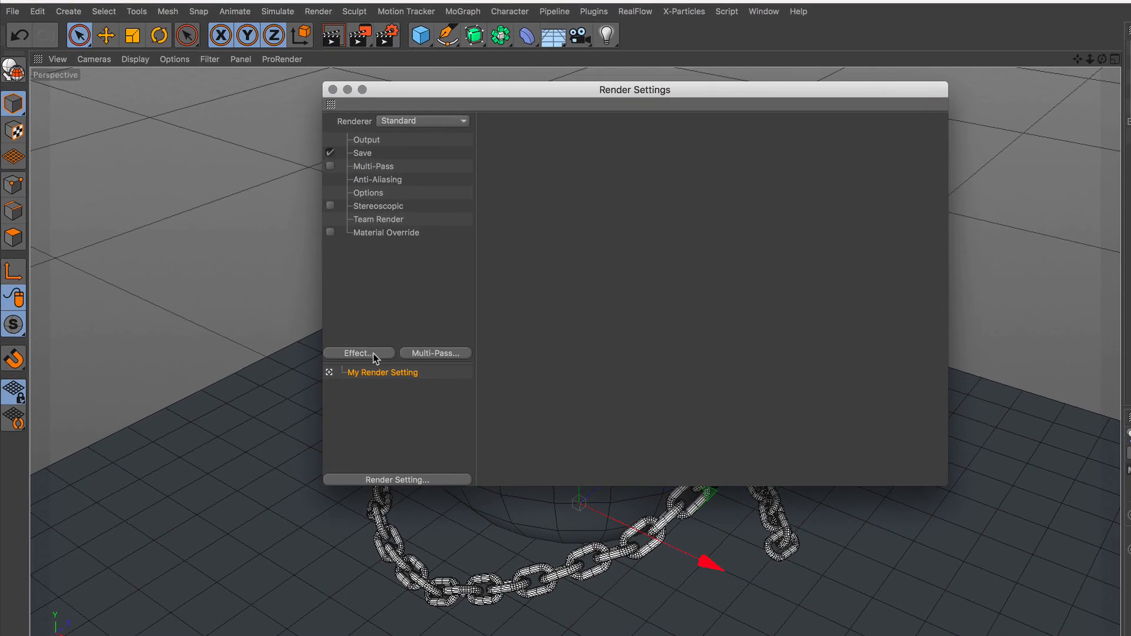
pyautogui.click(277, 286)
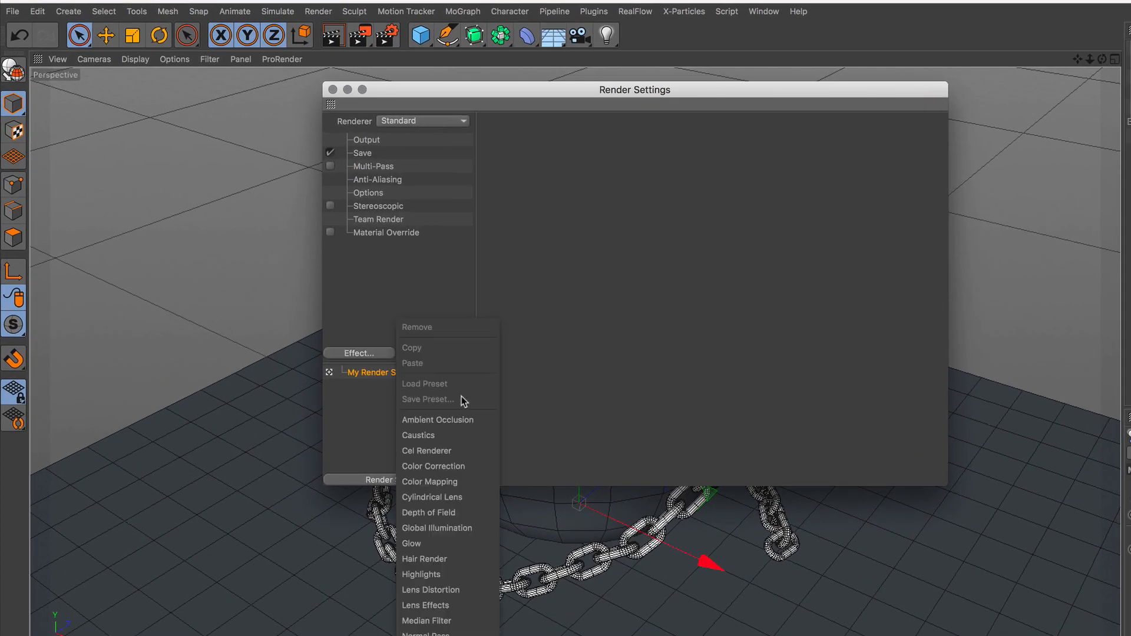
pyautogui.click(471, 422)
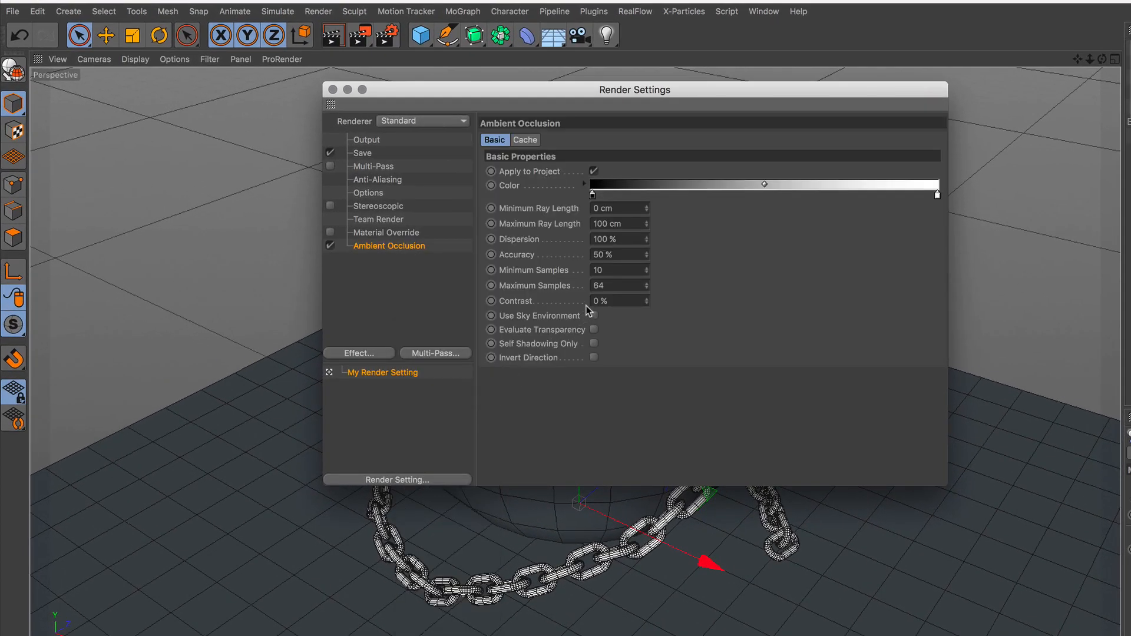
pyautogui.write('4')
pyautogui.press('Return')
pyautogui.click(333, 91)
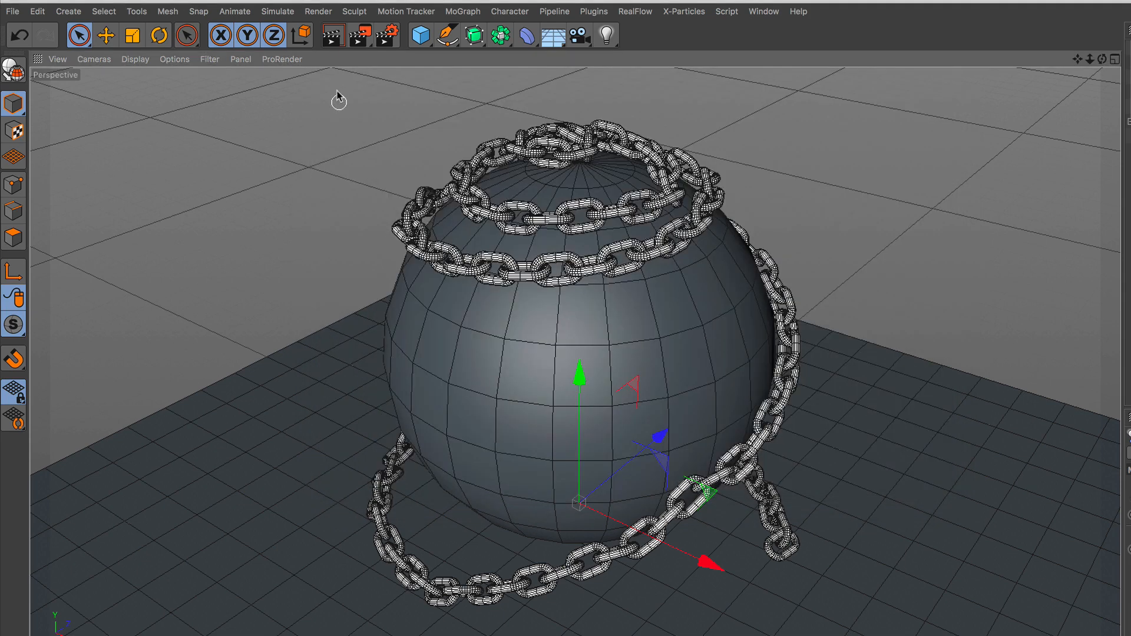
# - Test-render the chain and sphere in the viewport, and repeat the render from a reframed angle
pyautogui.hotkey('ctrl', 'r')
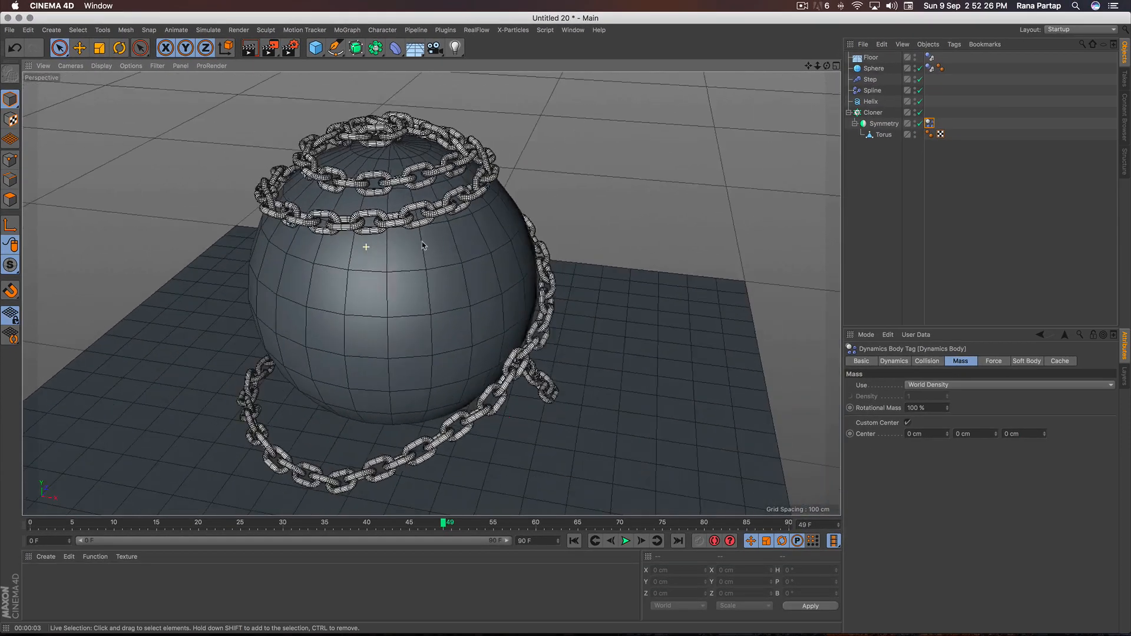
pyautogui.keyDown('alt'); pyautogui.moveTo(422, 246); pyautogui.dragTo(560, 240); pyautogui.keyUp('alt')
pyautogui.keyDown('alt'); pyautogui.moveTo(335, 295); pyautogui.dragTo(477, 230, button='middle'); pyautogui.keyUp('alt')
pyautogui.keyDown('alt'); pyautogui.moveTo(477, 230); pyautogui.dragTo(396, 254, button='right'); pyautogui.keyUp('alt')
pyautogui.keyDown('alt'); pyautogui.moveTo(384, 248); pyautogui.dragTo(365, 327); pyautogui.keyUp('alt')
pyautogui.keyDown('alt'); pyautogui.moveTo(478, 280); pyautogui.dragTo(297, 208); pyautogui.keyUp('alt')
pyautogui.keyDown('alt'); pyautogui.moveTo(628, 243); pyautogui.dragTo(553, 235, button='right'); pyautogui.keyUp('alt')
pyautogui.keyDown('alt'); pyautogui.moveTo(604, 229); pyautogui.dragTo(468, 265, button='middle'); pyautogui.keyUp('alt')
pyautogui.keyDown('alt'); pyautogui.moveTo(467, 263); pyautogui.dragTo(488, 202, button='right'); pyautogui.keyUp('alt')
pyautogui.keyDown('alt'); pyautogui.moveTo(498, 249); pyautogui.dragTo(459, 243); pyautogui.keyUp('alt')
pyautogui.keyDown('alt'); pyautogui.moveTo(525, 240); pyautogui.dragTo(466, 247, button='middle'); pyautogui.keyUp('alt')
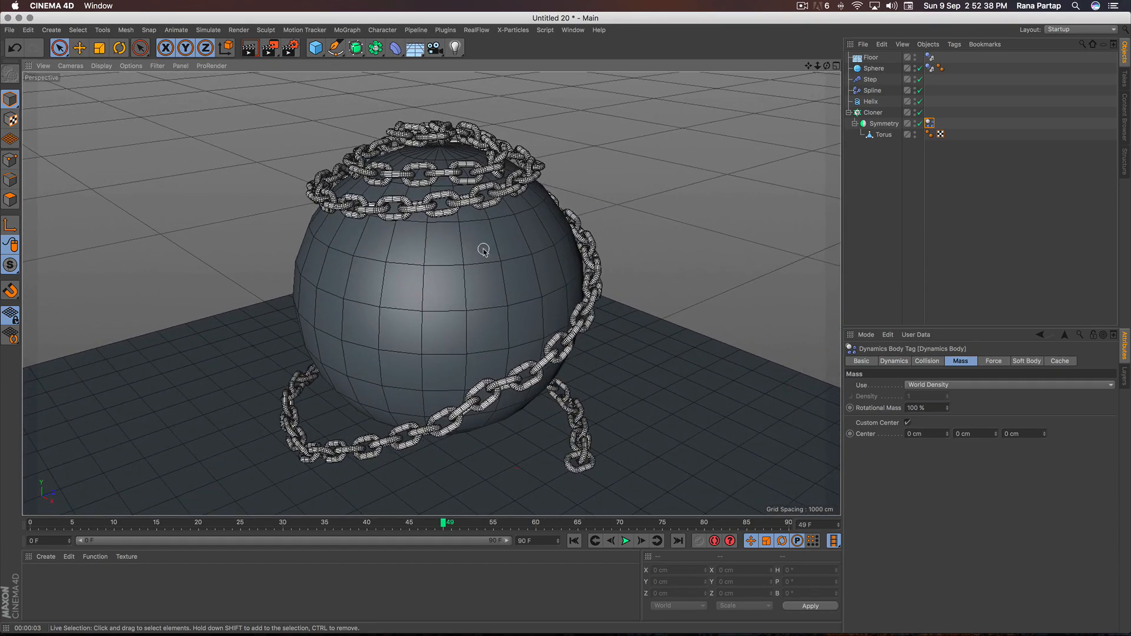
pyautogui.hotkey('ctrl', 'r')
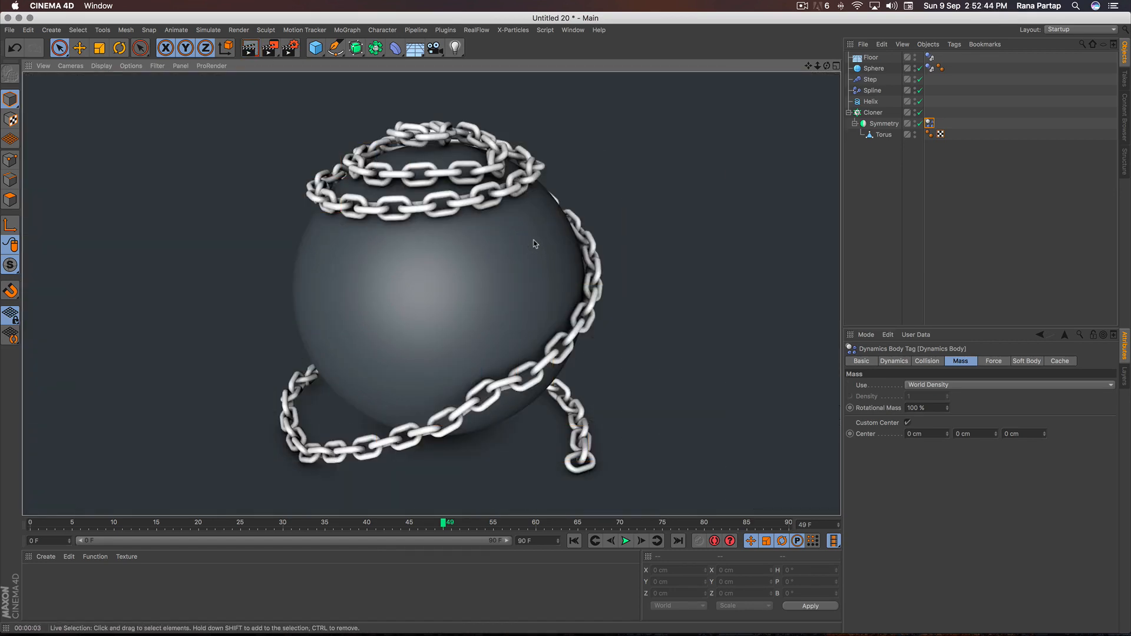
# - Create a new material and load the Checkerboard surface shader as its Color texture
pyautogui.click(46, 557)
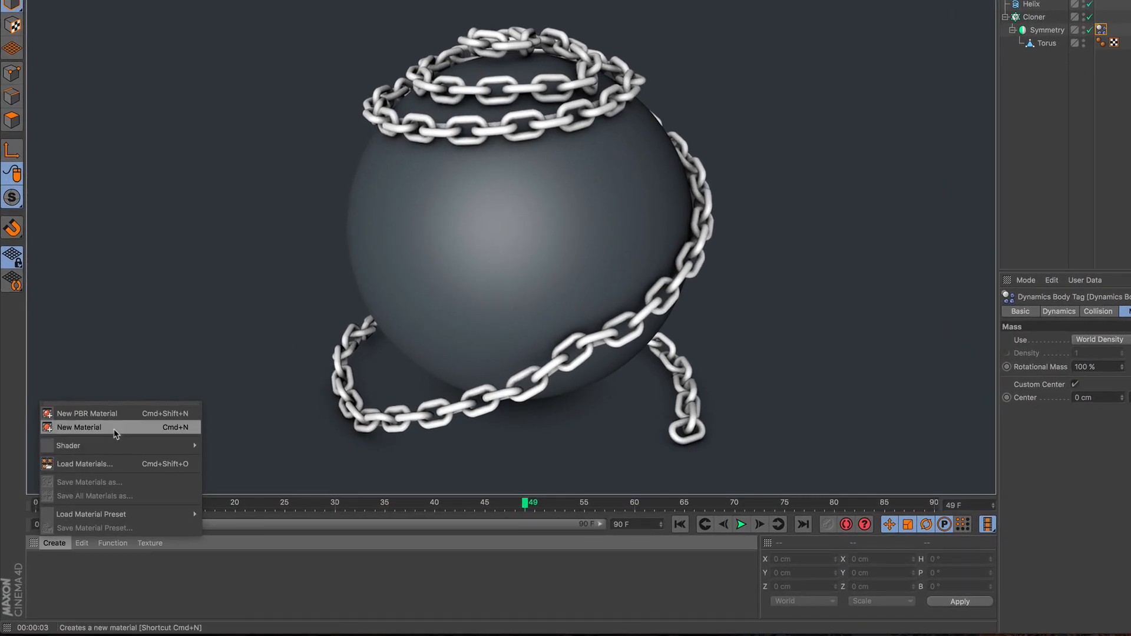
pyautogui.click(115, 434)
pyautogui.doubleClick(42, 567)
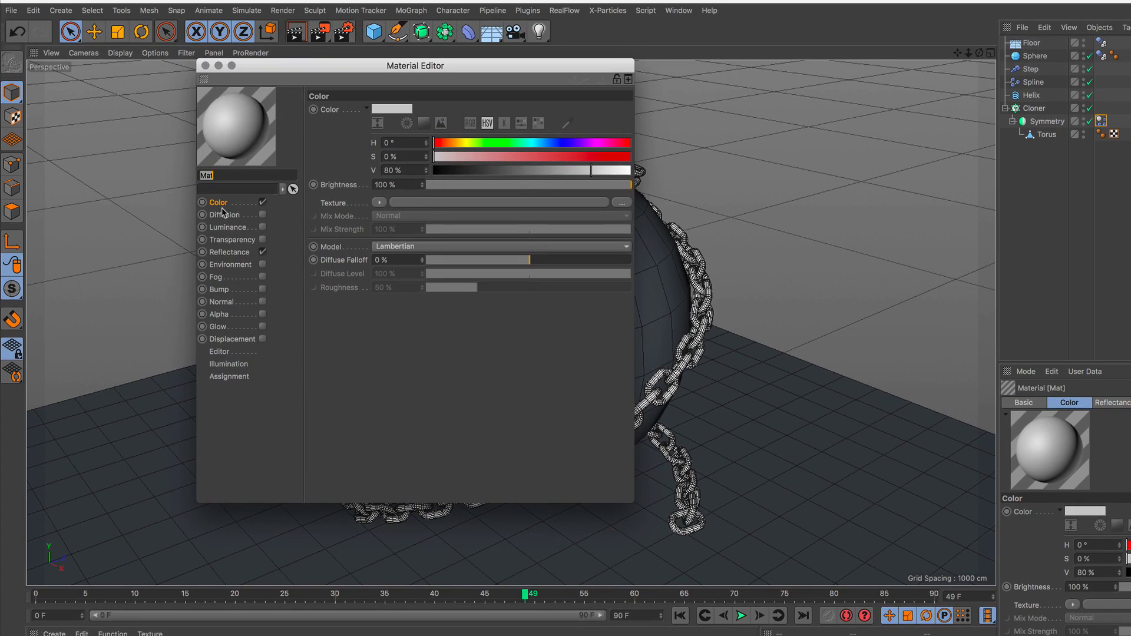
pyautogui.click(222, 205)
pyautogui.click(379, 203)
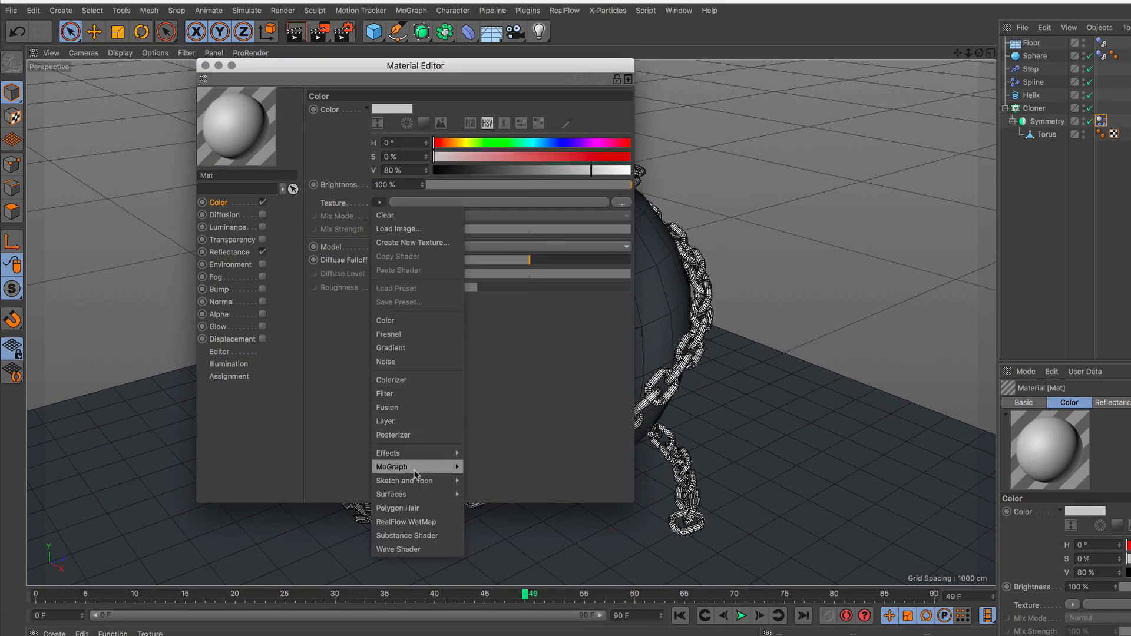
pyautogui.moveTo(413, 496)
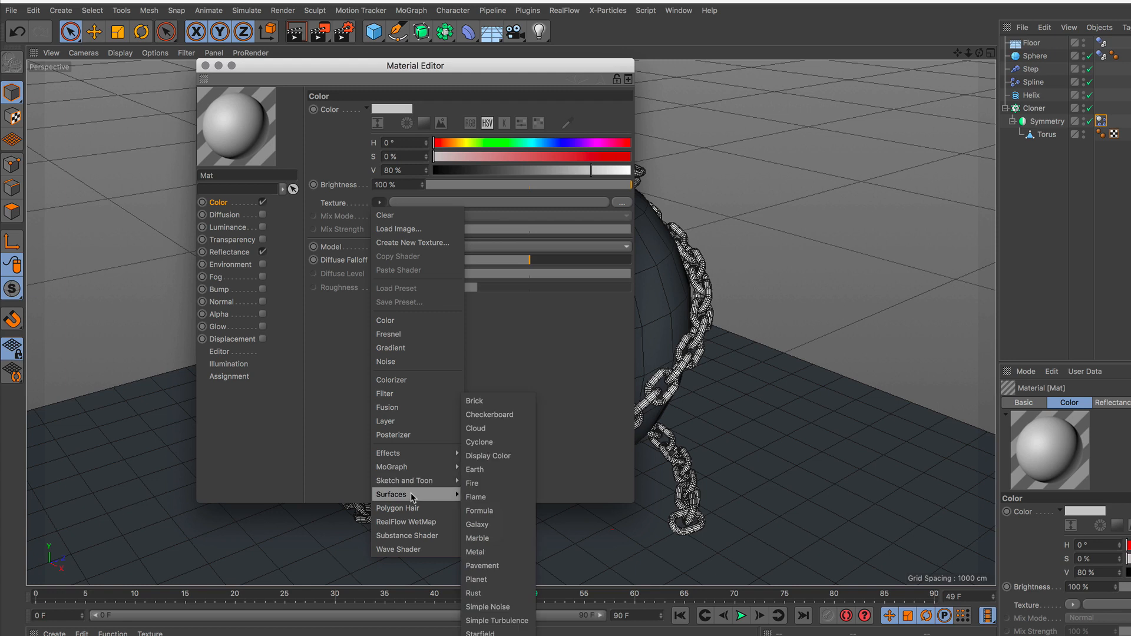
pyautogui.click(514, 415)
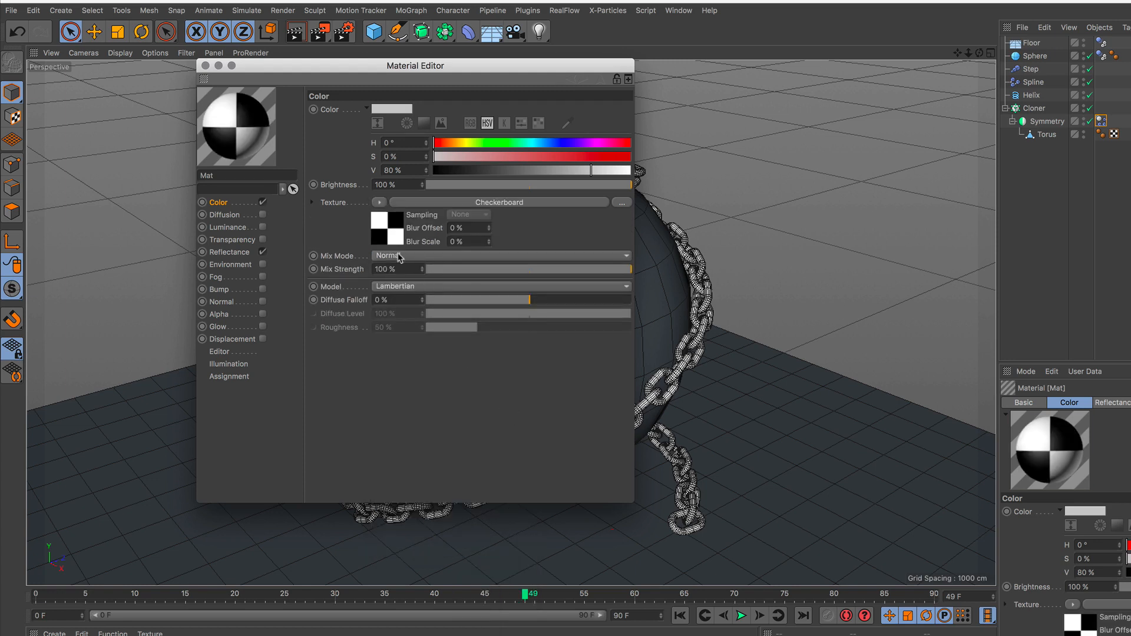
# - Turn the Checkerboard into horizontal stripes with U Frequency 0 and V Frequency 11, and close the material editor
pyautogui.click(481, 204)
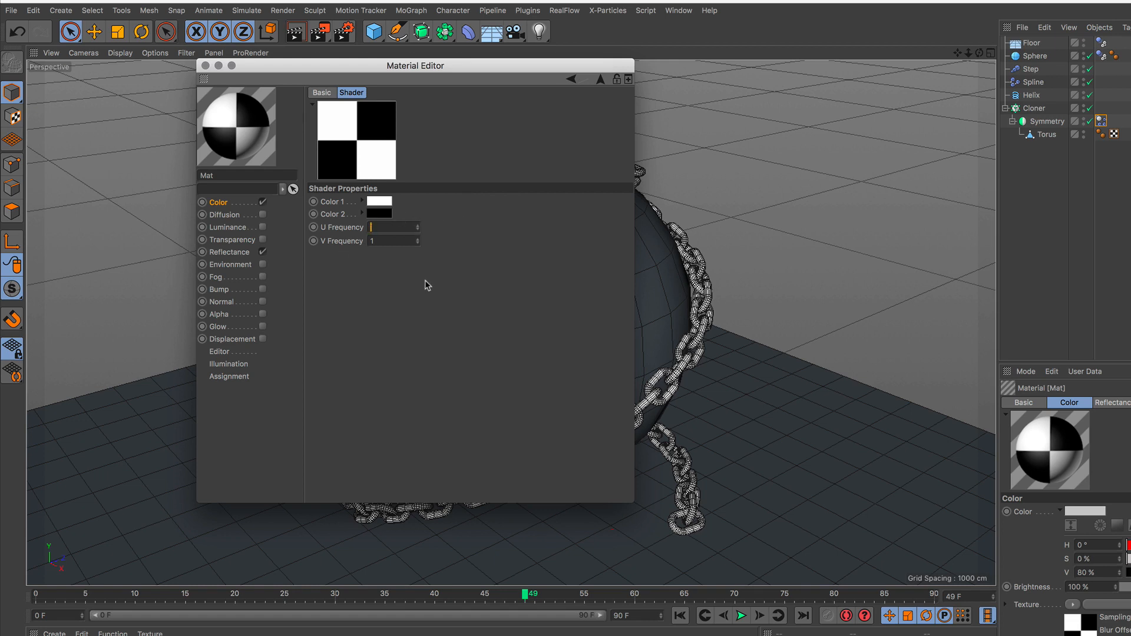
pyautogui.click(401, 240)
pyautogui.write('1')
pyautogui.press('Return')
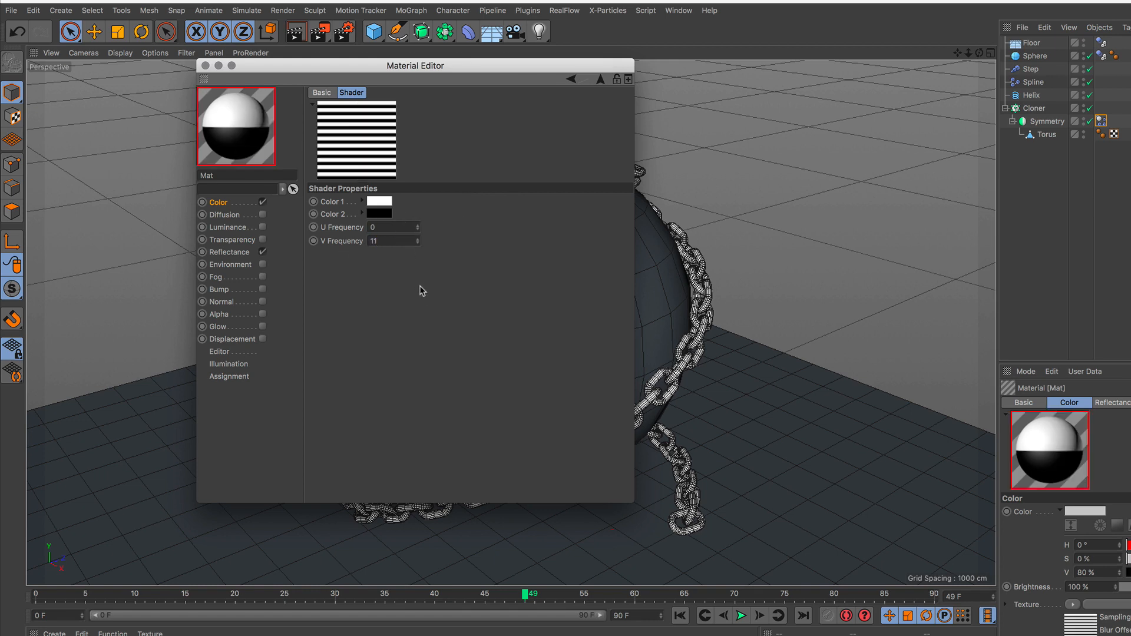
pyautogui.click(206, 66)
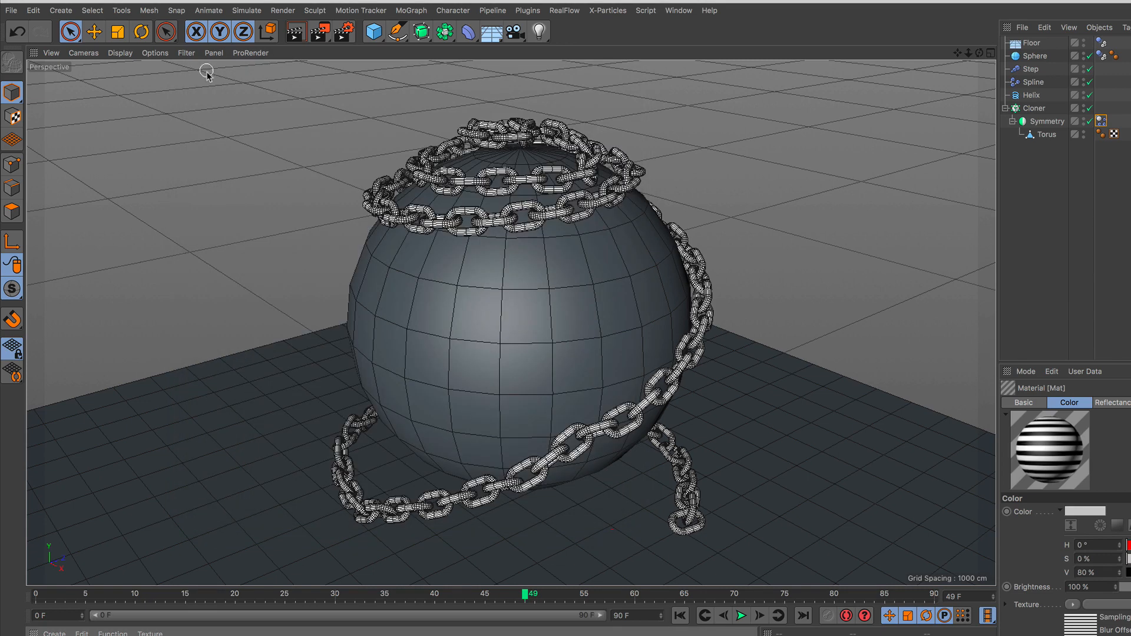
# - Apply the striped material to the Symmetry object of the chain and render the view
pyautogui.moveTo(48, 635); pyautogui.dragTo(82, 635)
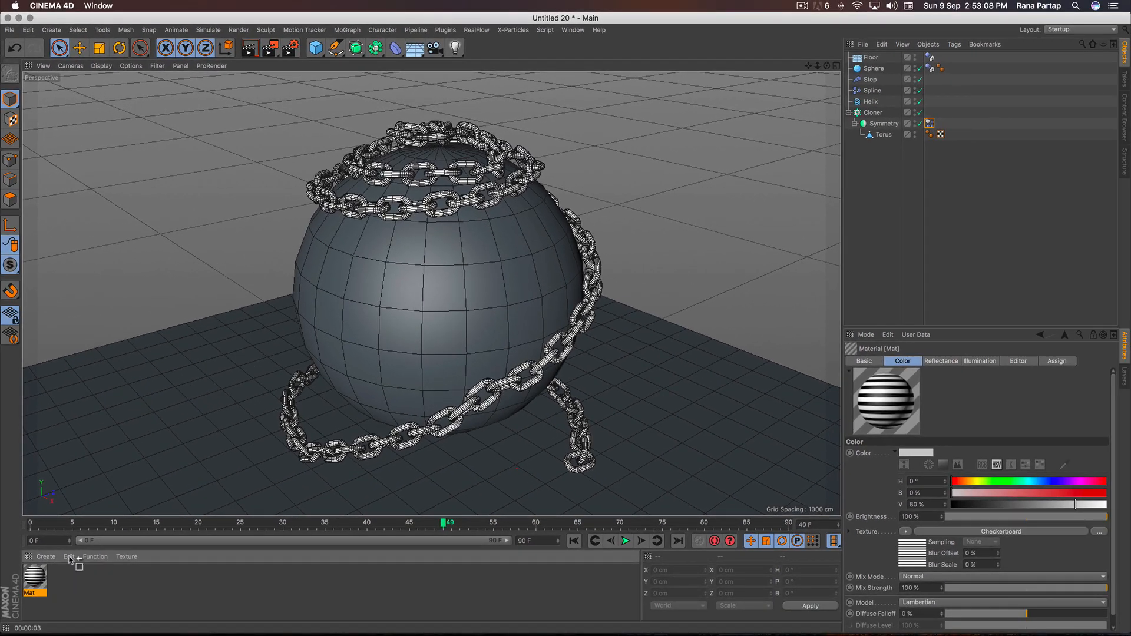
pyautogui.moveTo(69, 560); pyautogui.dragTo(882, 128)
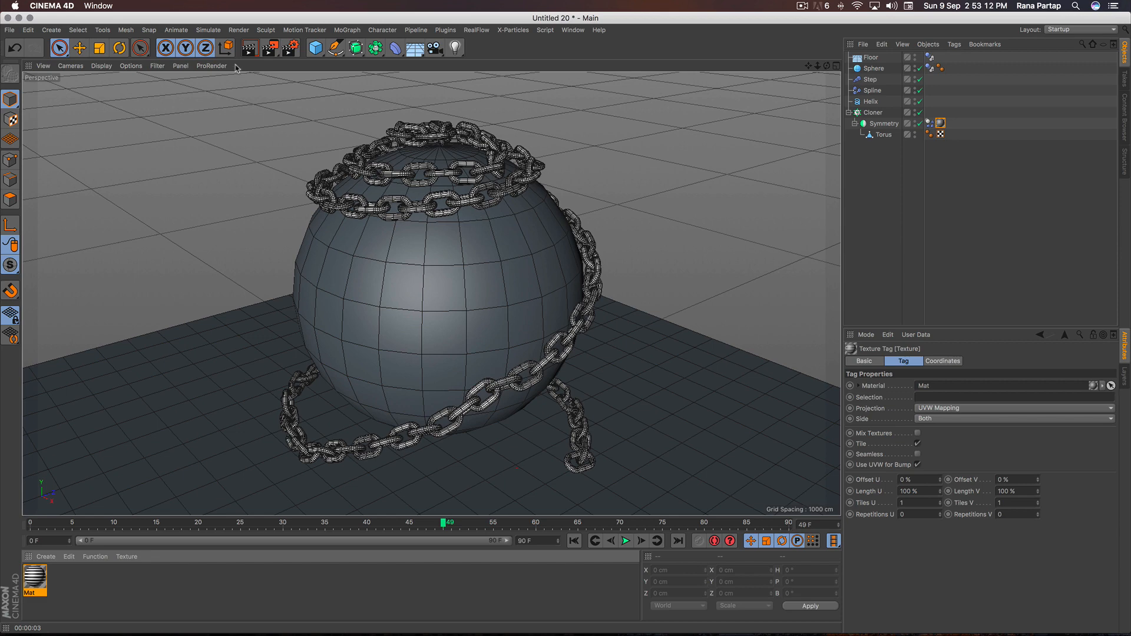
pyautogui.click(249, 47)
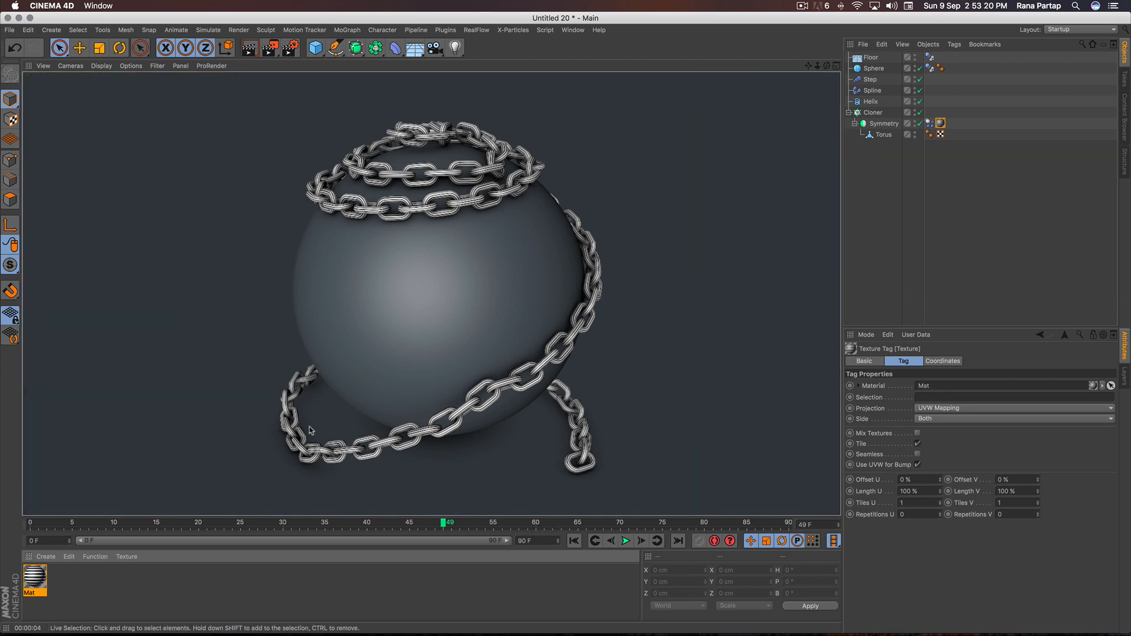
# - Apply the striped material to the sphere and render the view
pyautogui.click(37, 582)
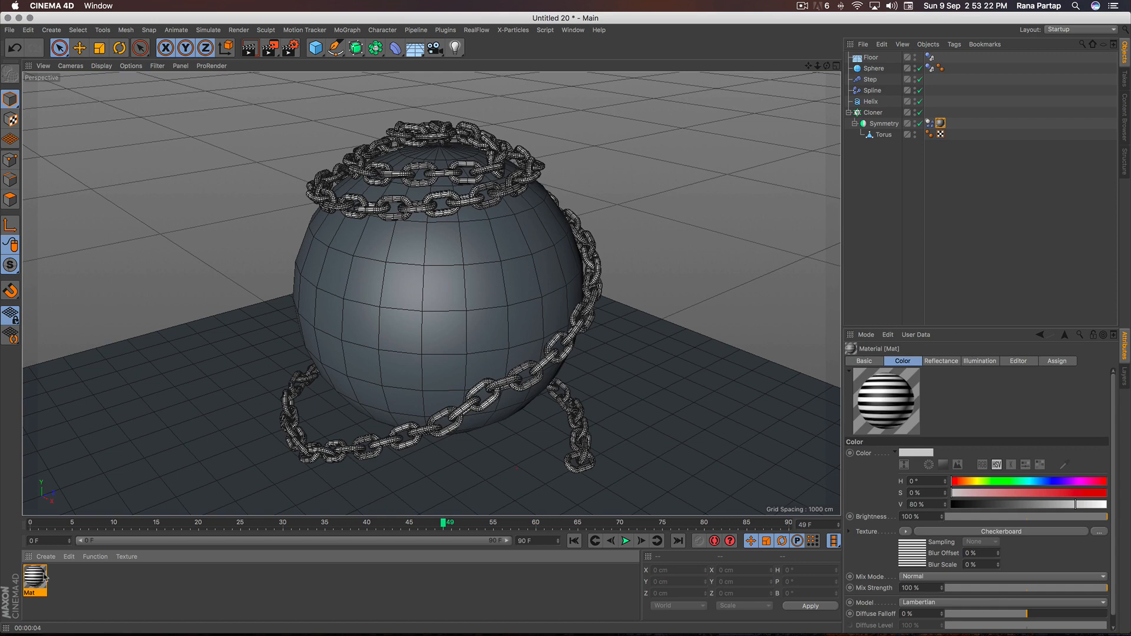
pyautogui.moveTo(45, 577); pyautogui.dragTo(429, 346)
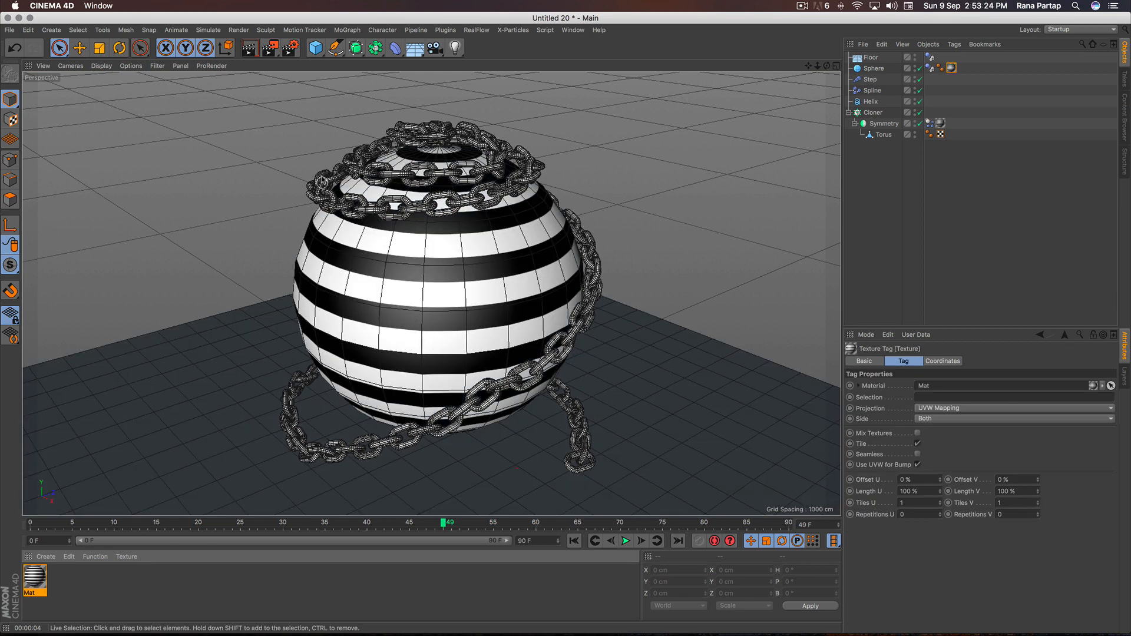
pyautogui.click(249, 48)
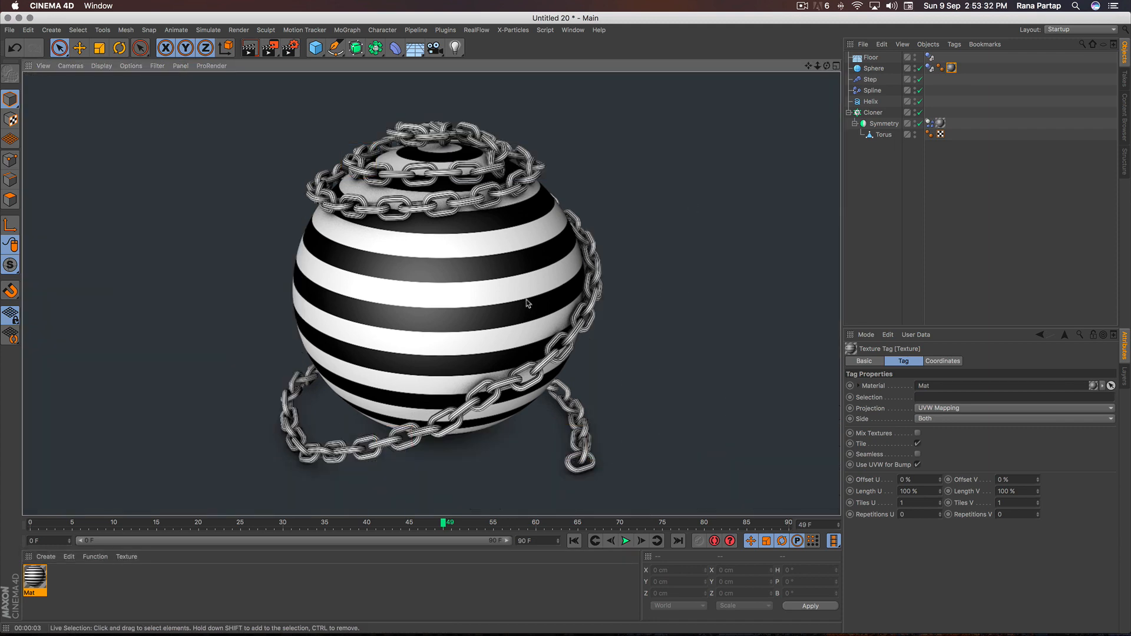
# - Examine the striped sphere and its chain in the viewport from slightly different angles and distances
pyautogui.scroll(-2, 510, 317)
pyautogui.keyDown('alt'); pyautogui.moveTo(509, 317); pyautogui.dragTo(507, 305); pyautogui.keyUp('alt')
pyautogui.scroll(1, 499, 307)
pyautogui.keyDown('alt'); pyautogui.moveTo(526, 307); pyautogui.dragTo(483, 285, button='middle'); pyautogui.keyUp('alt')
pyautogui.scroll(1, 481, 274)
pyautogui.keyDown('alt'); pyautogui.moveTo(468, 269); pyautogui.dragTo(459, 278); pyautogui.keyUp('alt')
pyautogui.scroll(-1, 459, 278)
pyautogui.keyDown('alt'); pyautogui.moveTo(443, 237); pyautogui.dragTo(441, 255, button='middle'); pyautogui.keyUp('alt')
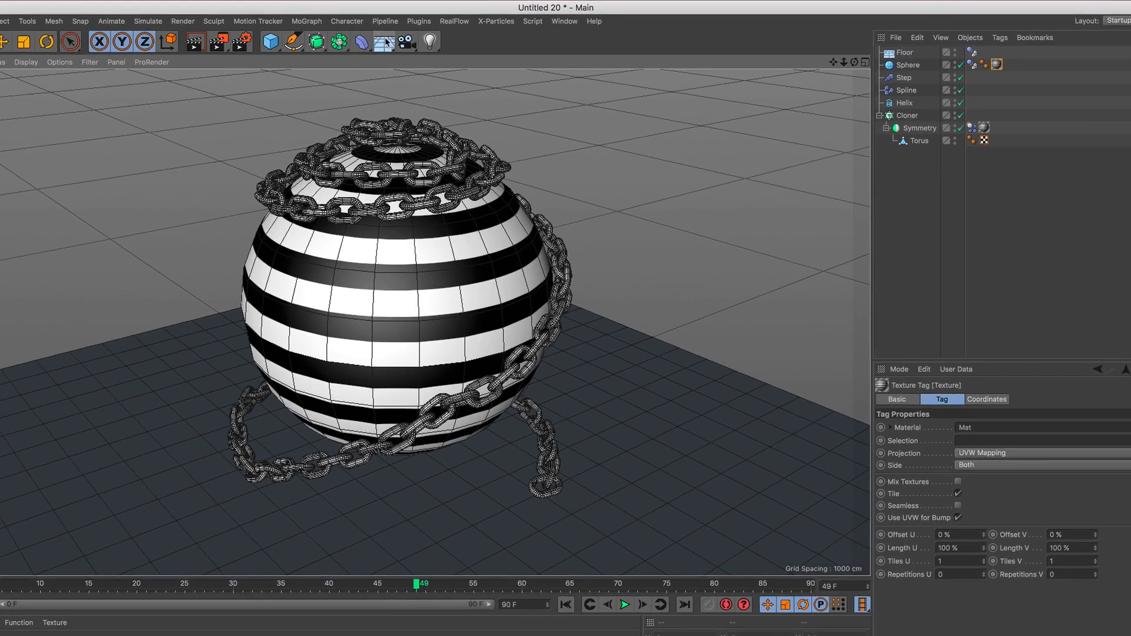
# - Add a Sky object to the scene and create a new standard material
pyautogui.click(414, 47)
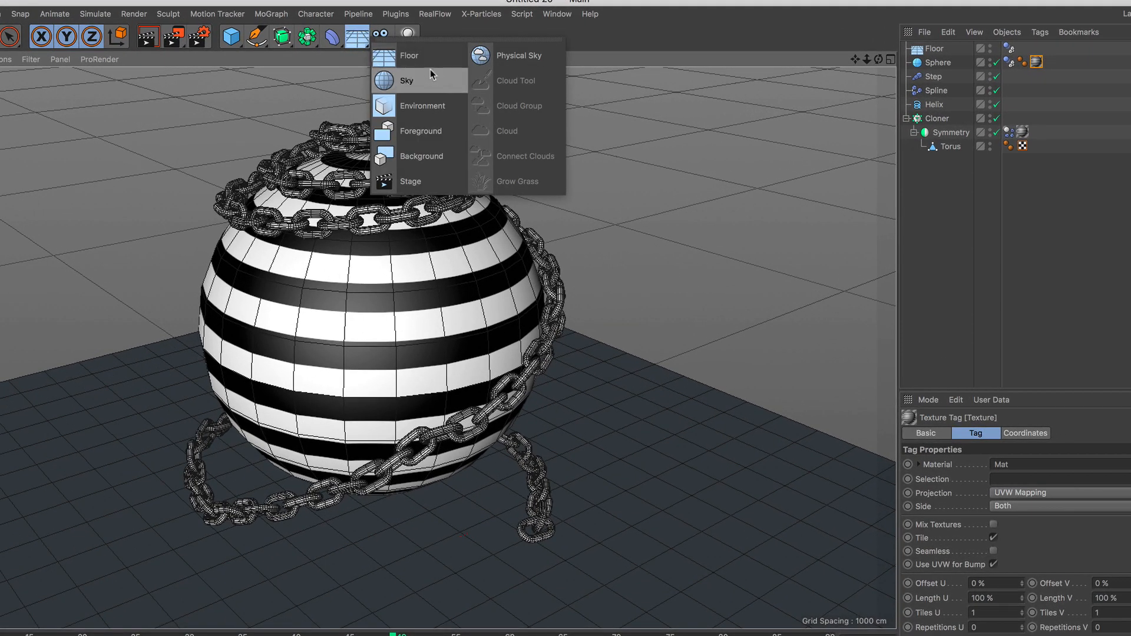
pyautogui.click(433, 88)
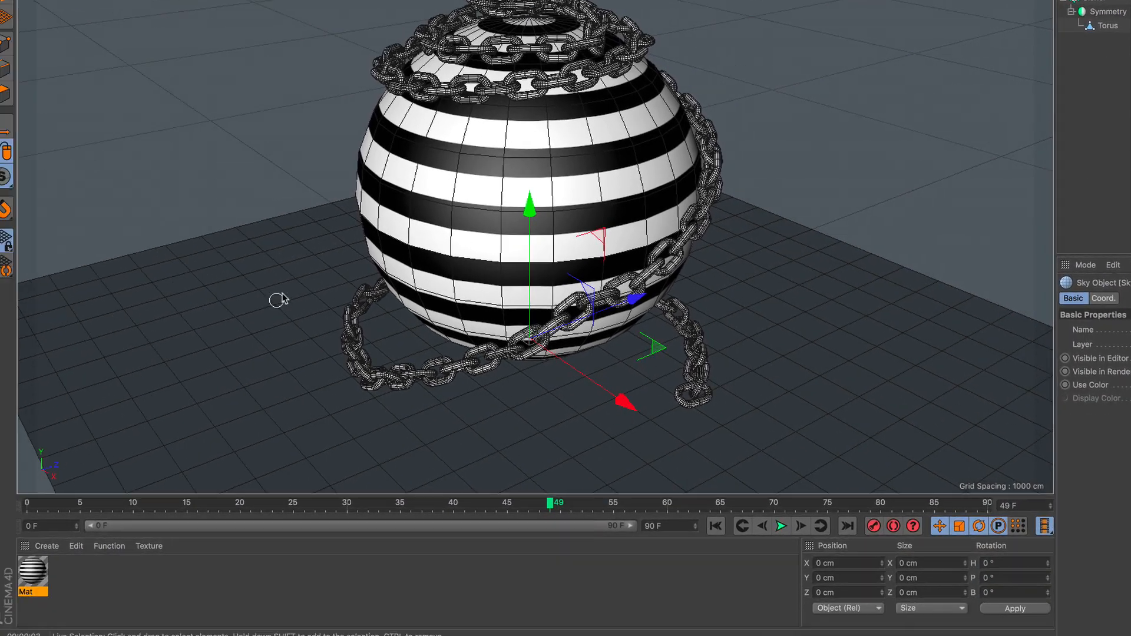
pyautogui.click(58, 536)
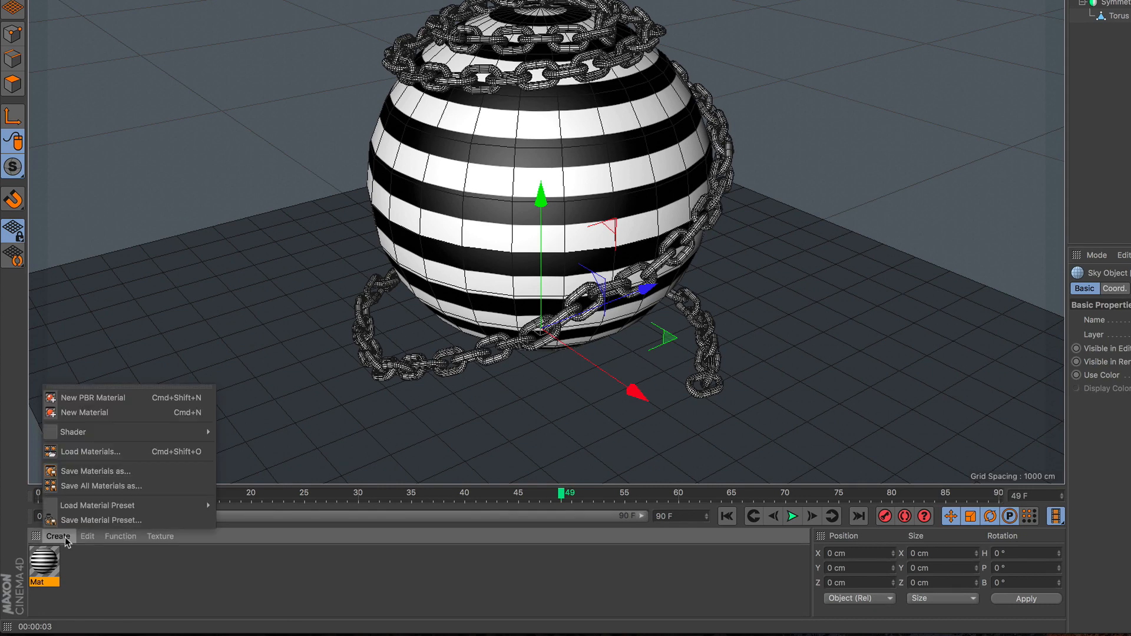
pyautogui.click(106, 420)
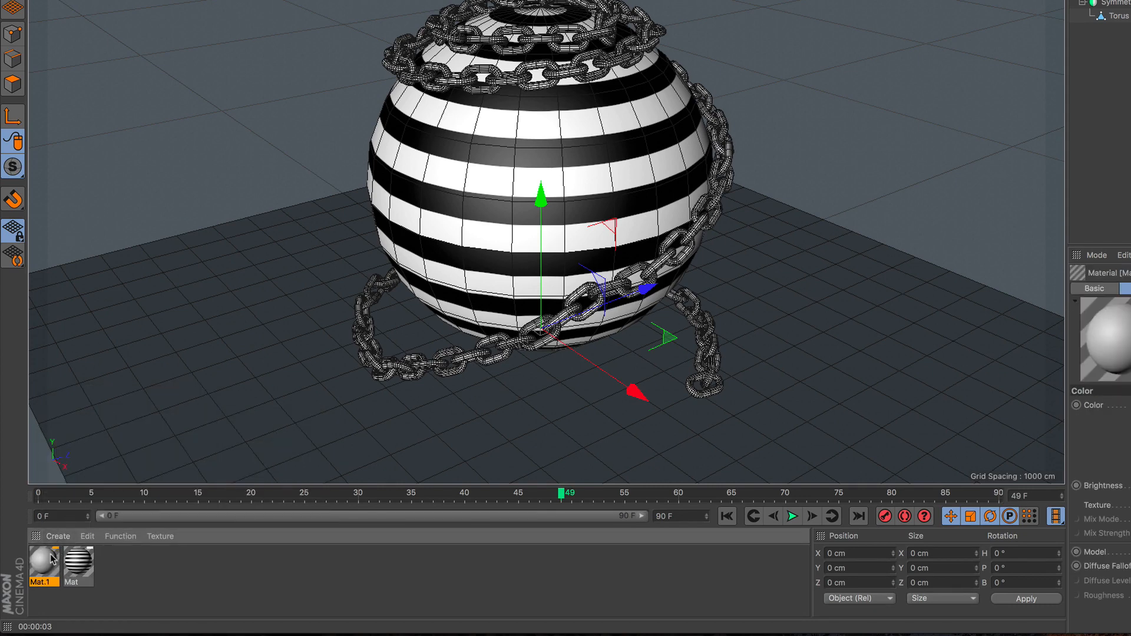
# - Load a Gradient shader into the new material's Color texture and open the shader's properties
pyautogui.doubleClick(42, 561)
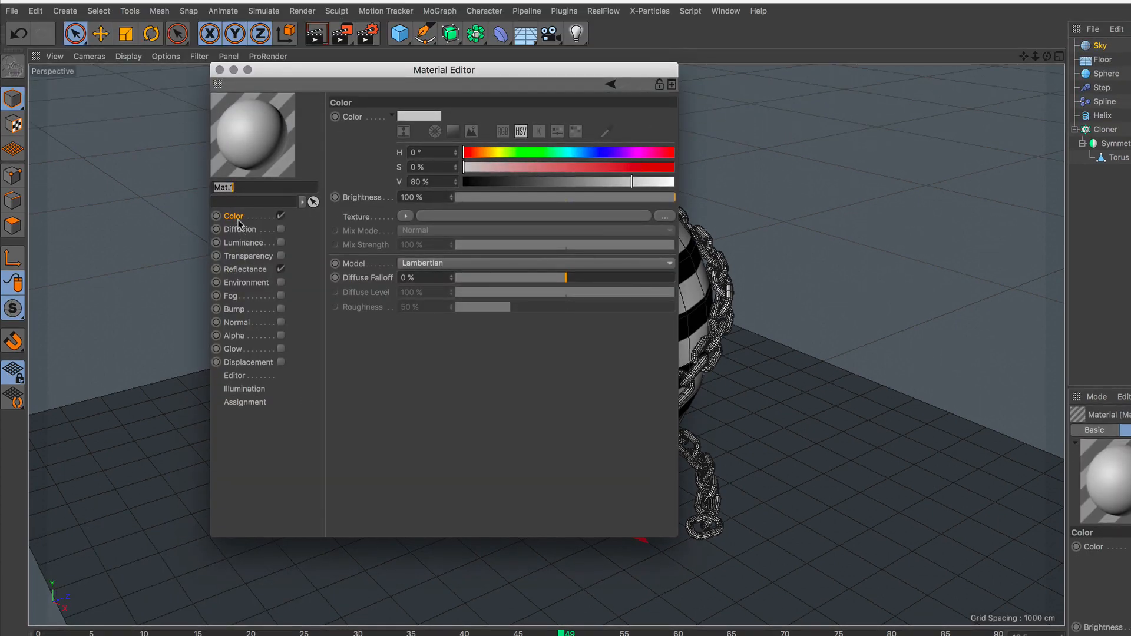
pyautogui.click(238, 220)
pyautogui.click(404, 216)
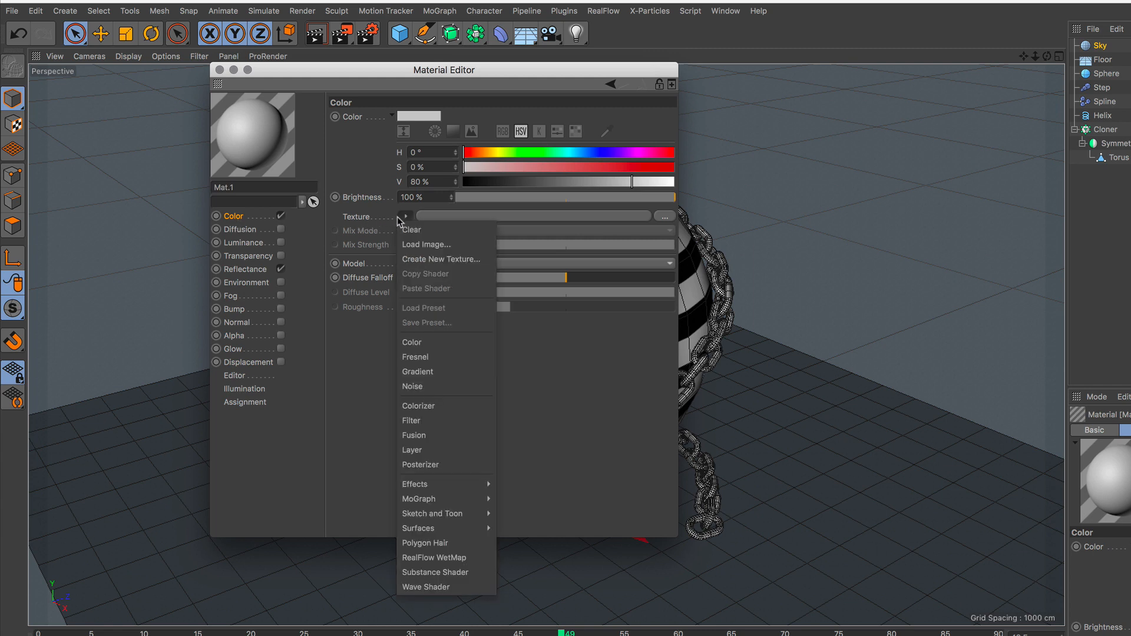
pyautogui.click(440, 371)
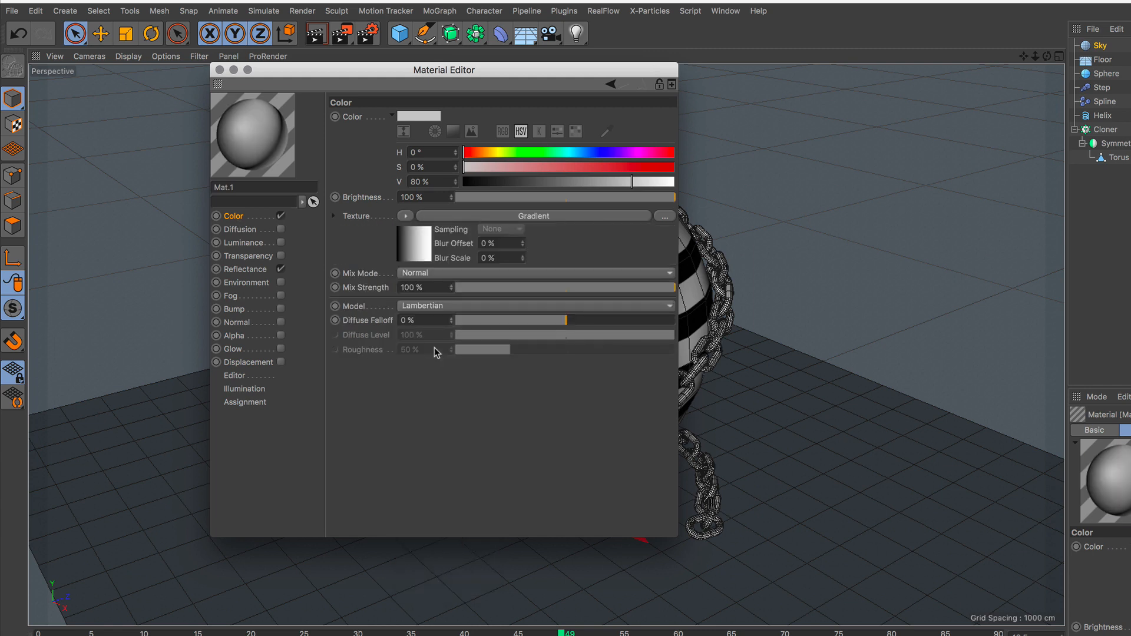
pyautogui.click(545, 216)
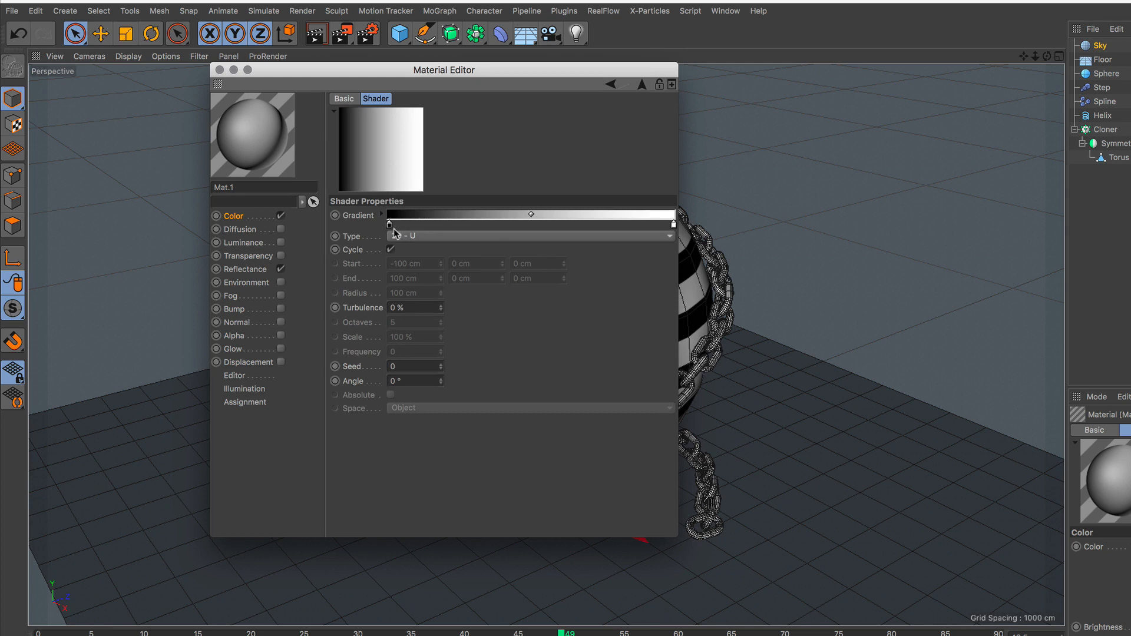
# - Recolor the gradient from light gray with V 80% at the start to dark gray with V 25% at the end
pyautogui.doubleClick(389, 225)
pyautogui.click(467, 255)
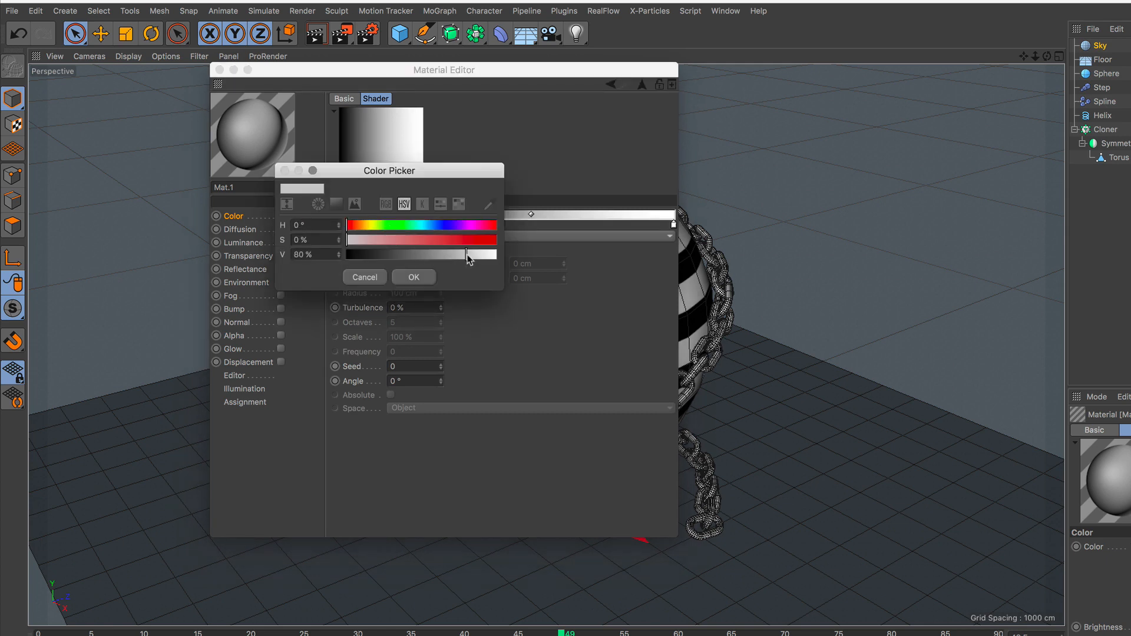
pyautogui.click(414, 277)
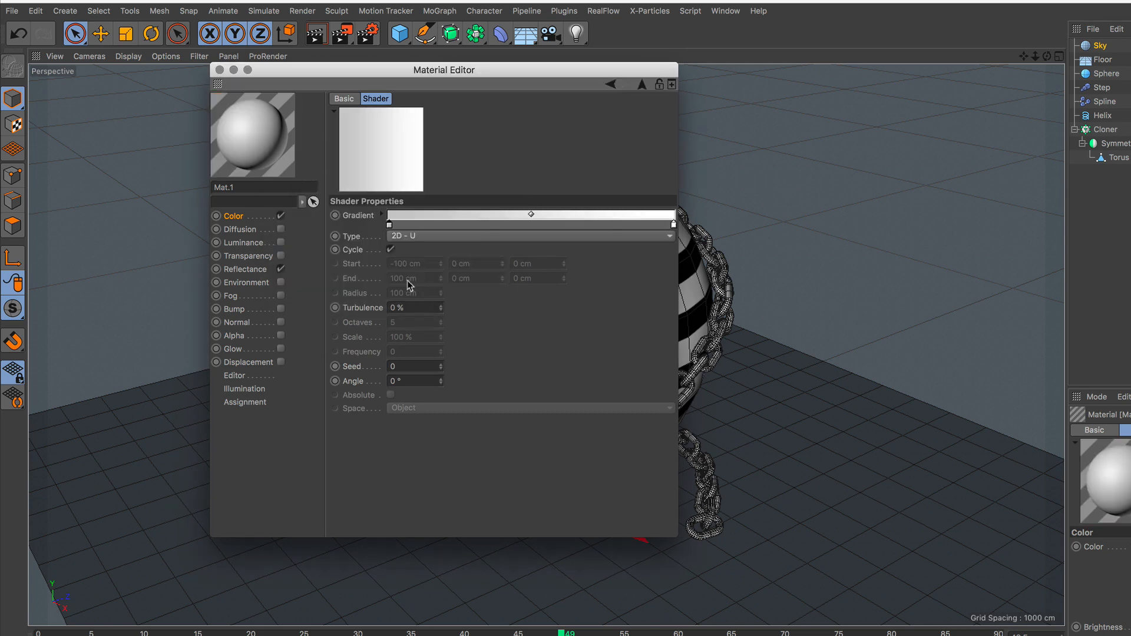
pyautogui.doubleClick(672, 225)
pyautogui.click(667, 253)
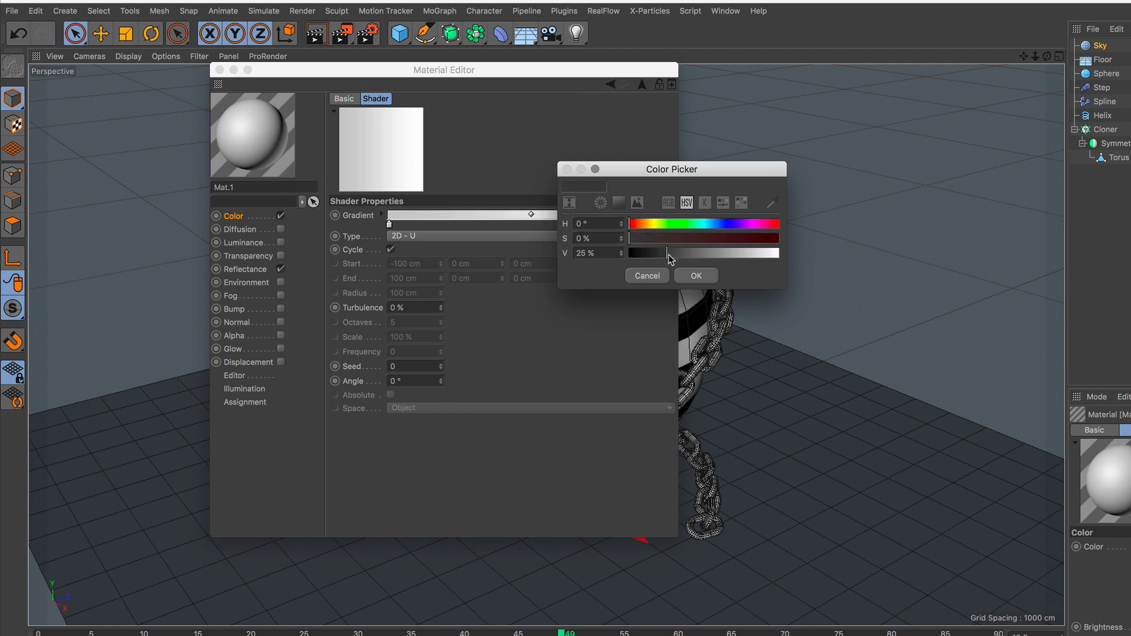
pyautogui.click(696, 275)
# - Set the gradient type to 2D - Circular and close the material editor
pyautogui.click(449, 238)
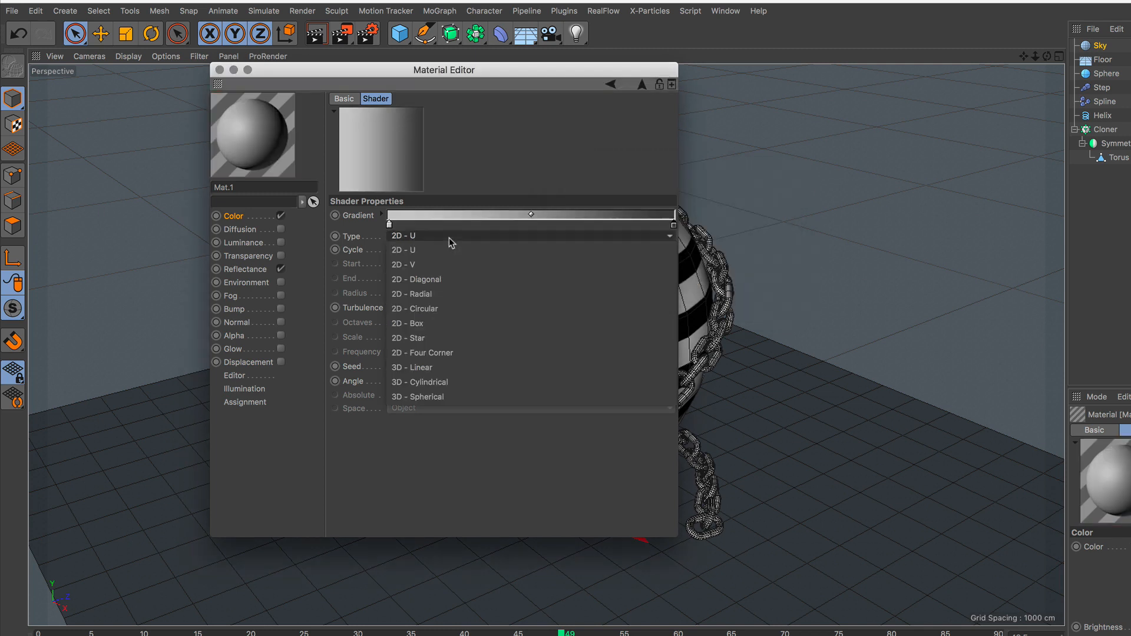
pyautogui.click(477, 308)
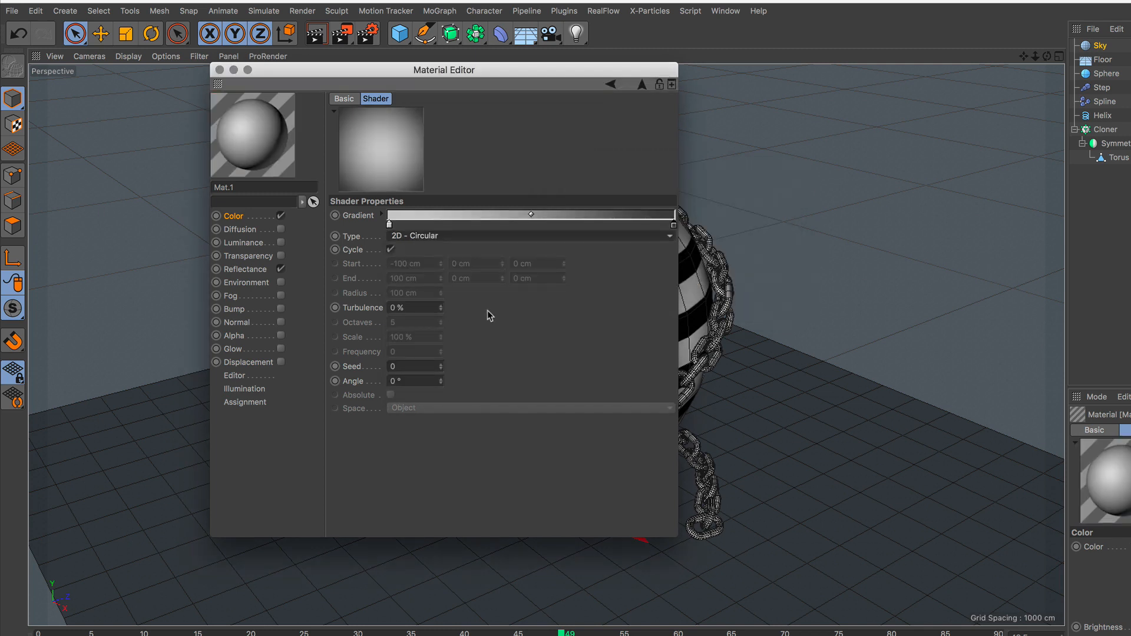
pyautogui.click(220, 70)
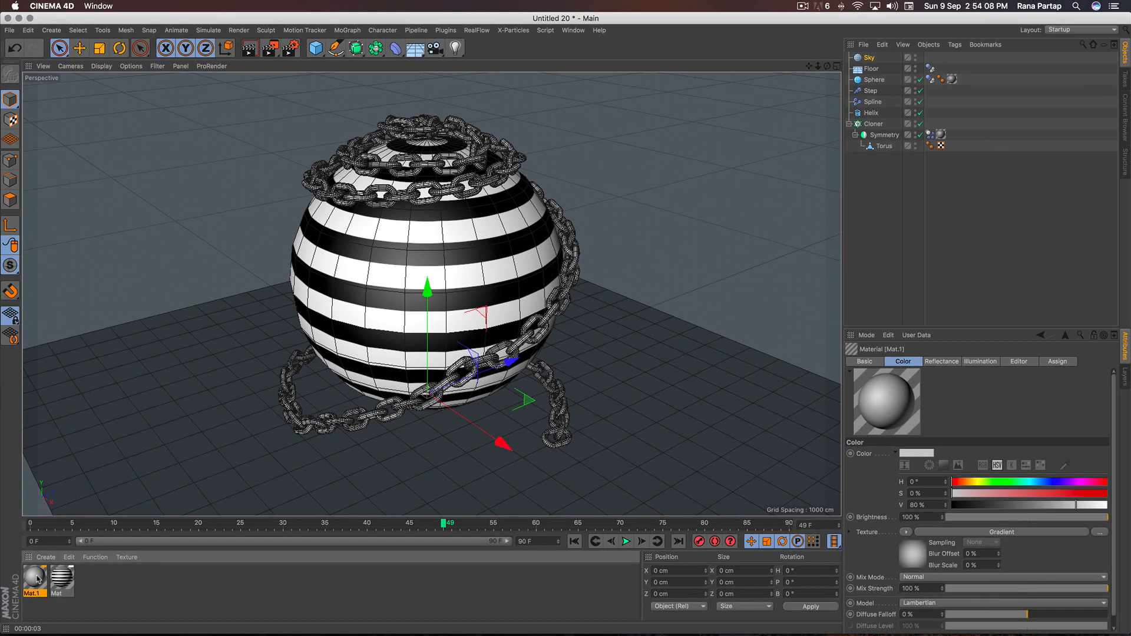
# - Apply the gradient material to the Sky and copy its texture tag to the Floor
pyautogui.moveTo(37, 580); pyautogui.dragTo(871, 58)
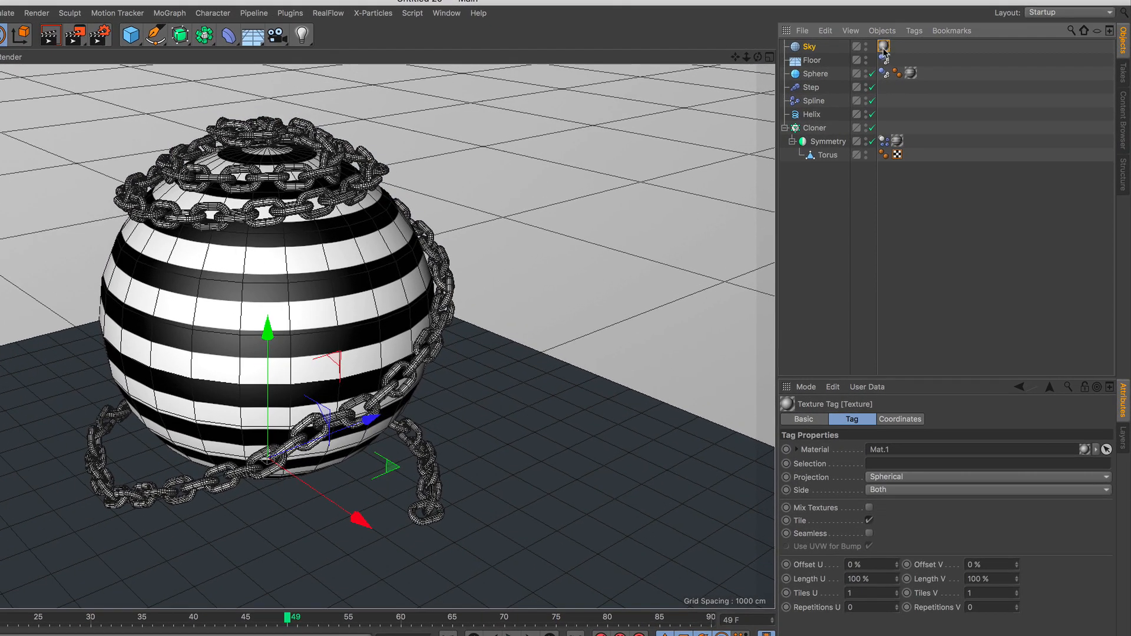
pyautogui.keyDown('ctrl'); pyautogui.moveTo(885, 48); pyautogui.dragTo(905, 62); pyautogui.keyUp('ctrl')
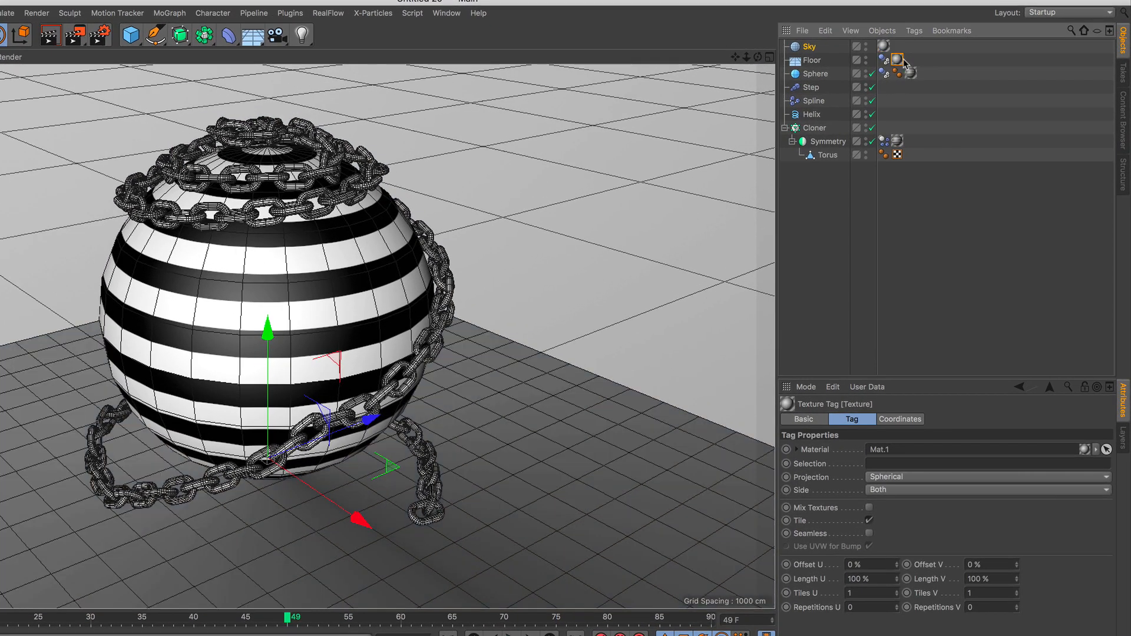
# - Add a Compositing tag to the Floor with Compositing Background enabled, and render the view
pyautogui.click(812, 62)
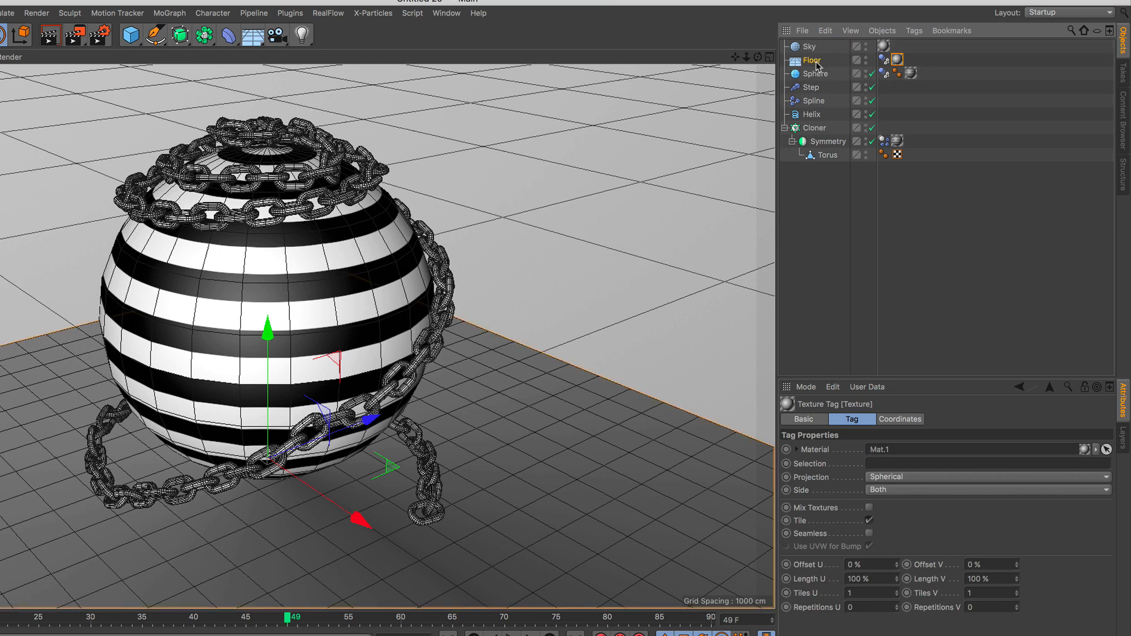
pyautogui.click(915, 31)
pyautogui.moveTo(942, 51)
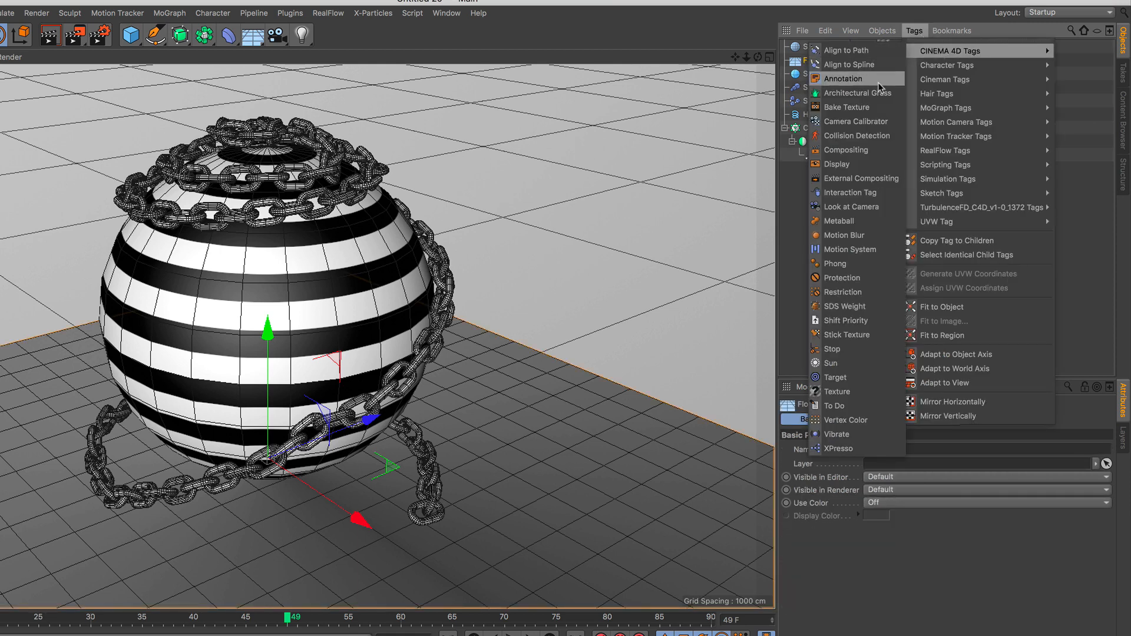
pyautogui.click(879, 151)
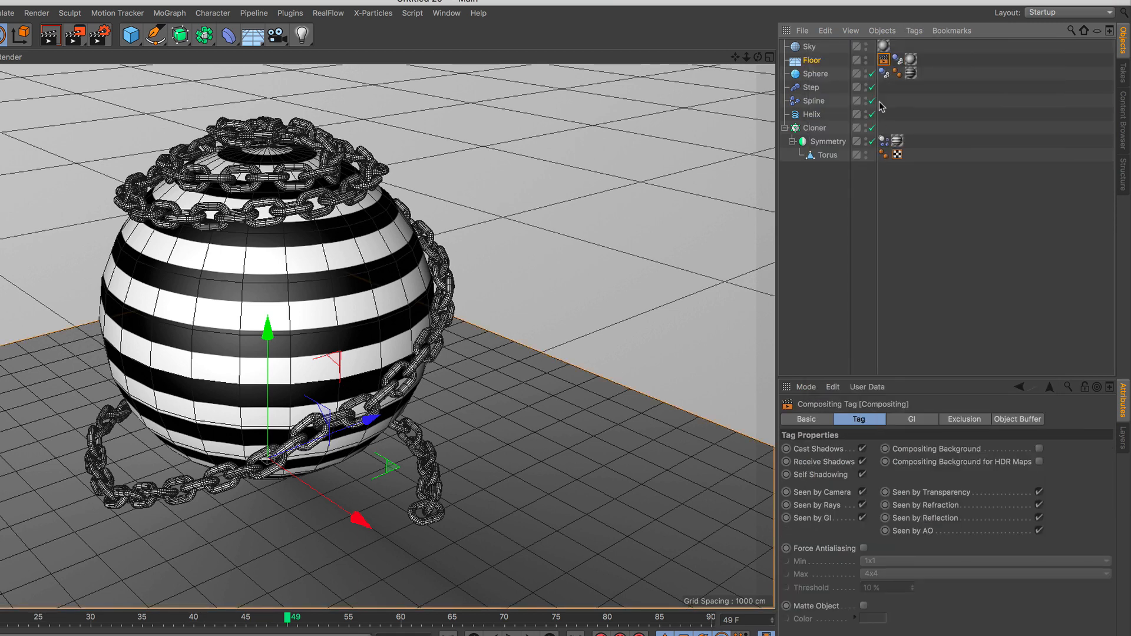
pyautogui.click(1040, 450)
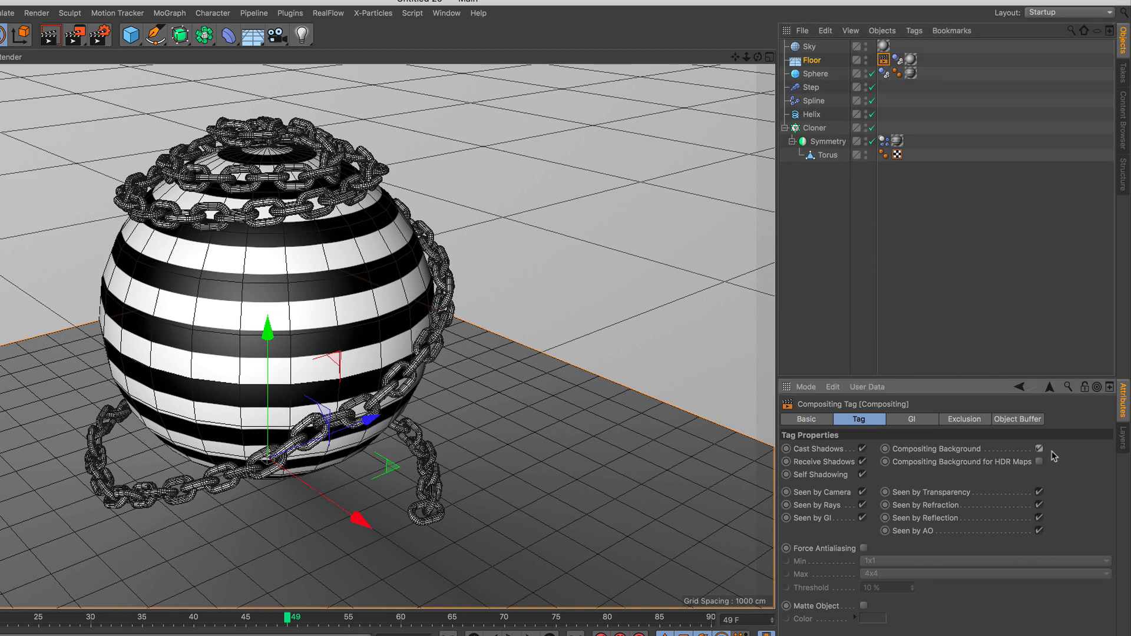
pyautogui.click(49, 37)
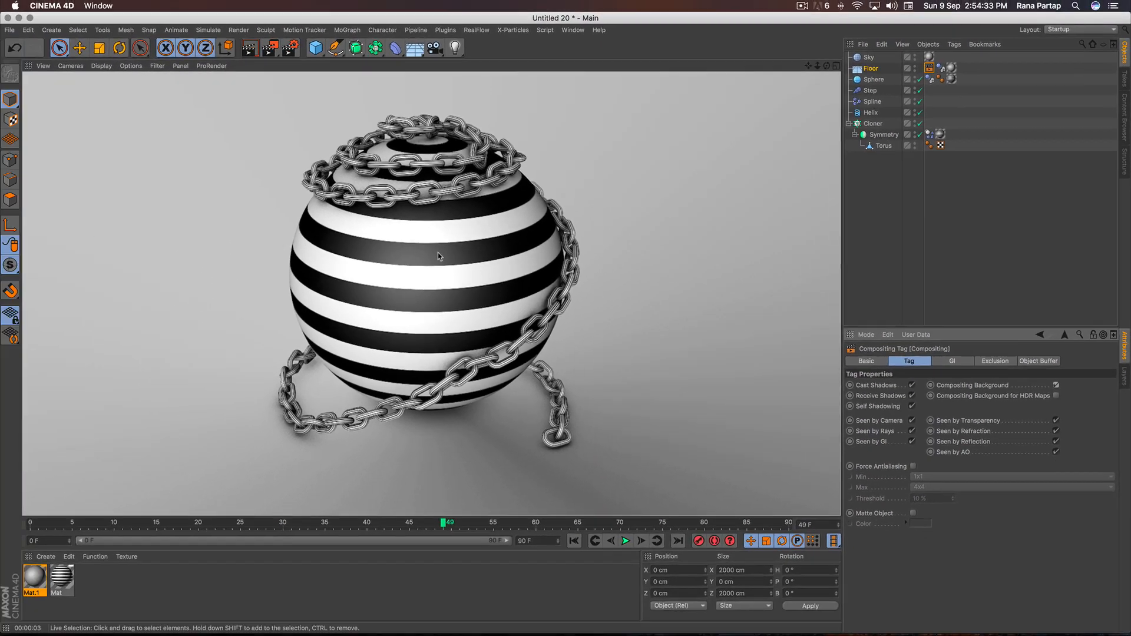
# - Replay the chain simulation from the first frame and stop it at frame 47
pyautogui.click(282, 283)
pyautogui.keyDown('alt'); pyautogui.moveTo(283, 259); pyautogui.dragTo(276, 307); pyautogui.keyUp('alt')
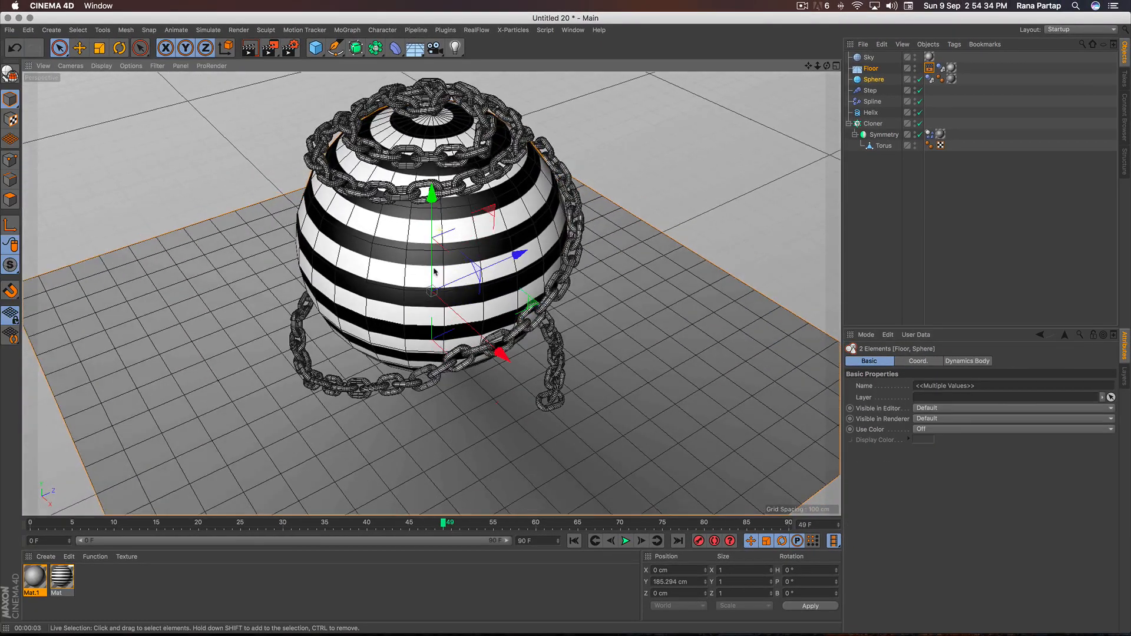
pyautogui.keyDown('alt'); pyautogui.moveTo(434, 272); pyautogui.dragTo(436, 274); pyautogui.keyUp('alt')
pyautogui.keyDown('alt'); pyautogui.moveTo(439, 223); pyautogui.dragTo(440, 268, button='middle'); pyautogui.keyUp('alt')
pyautogui.keyDown('alt'); pyautogui.moveTo(439, 245); pyautogui.dragTo(438, 258); pyautogui.keyUp('alt')
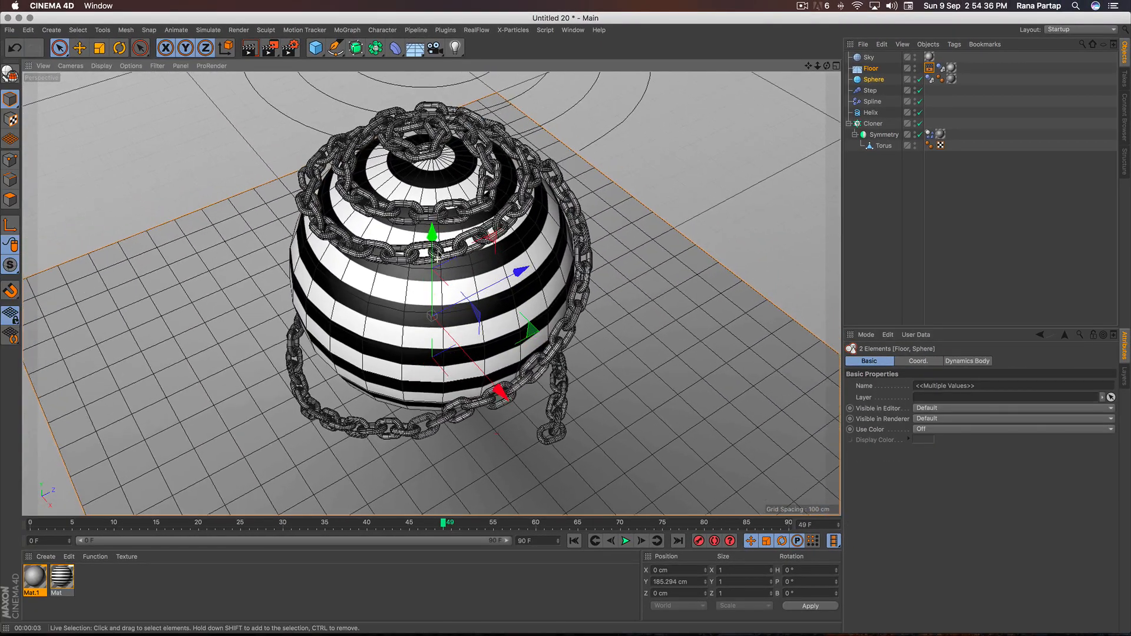
pyautogui.click(437, 259)
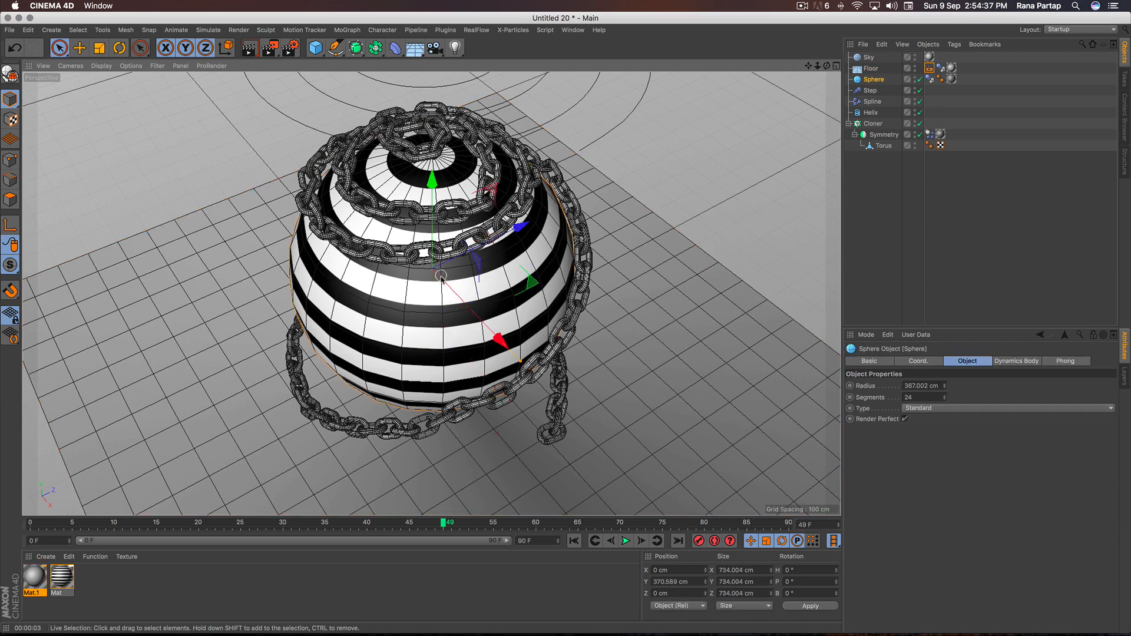
pyautogui.click(574, 540)
pyautogui.click(625, 541)
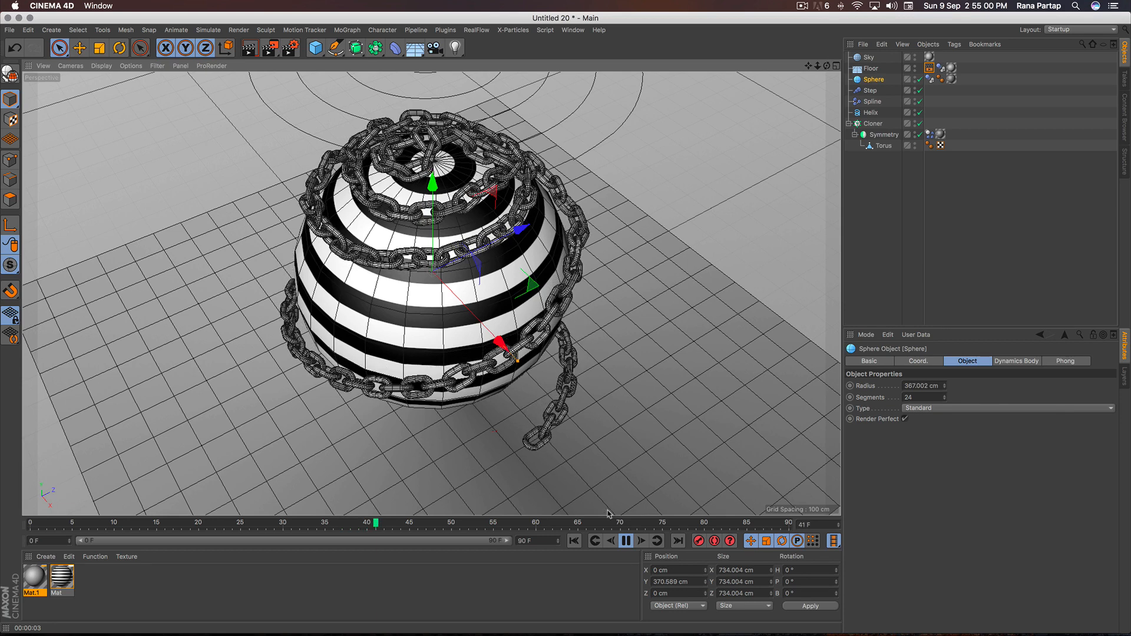
pyautogui.click(626, 540)
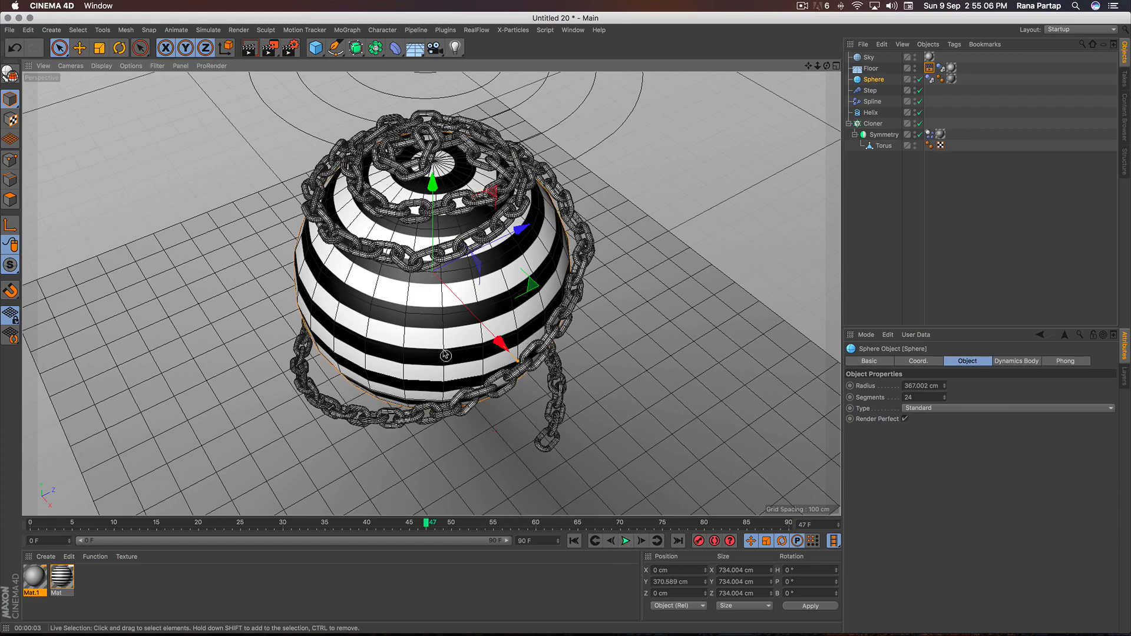
# - Frame the striped sphere and chain from a lower, closer angle and render the view at frame 47
pyautogui.keyDown('alt'); pyautogui.moveTo(442, 323); pyautogui.dragTo(437, 272); pyautogui.keyUp('alt')
pyautogui.keyDown('alt'); pyautogui.moveTo(440, 342); pyautogui.dragTo(435, 315, button='middle'); pyautogui.keyUp('alt')
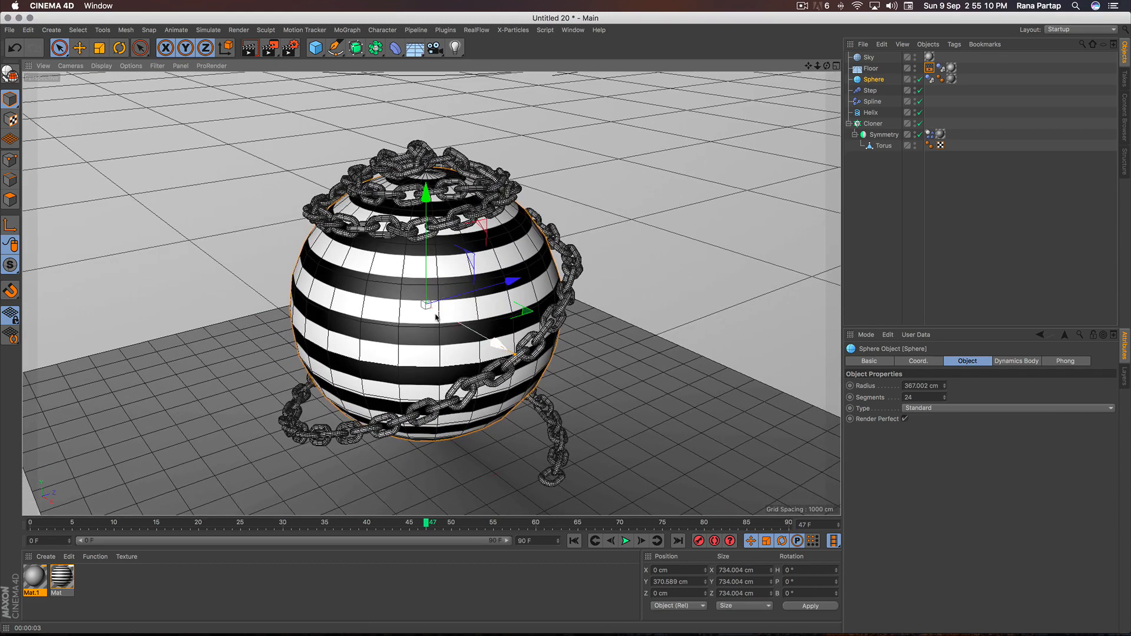
pyautogui.scroll(5, 436, 317)
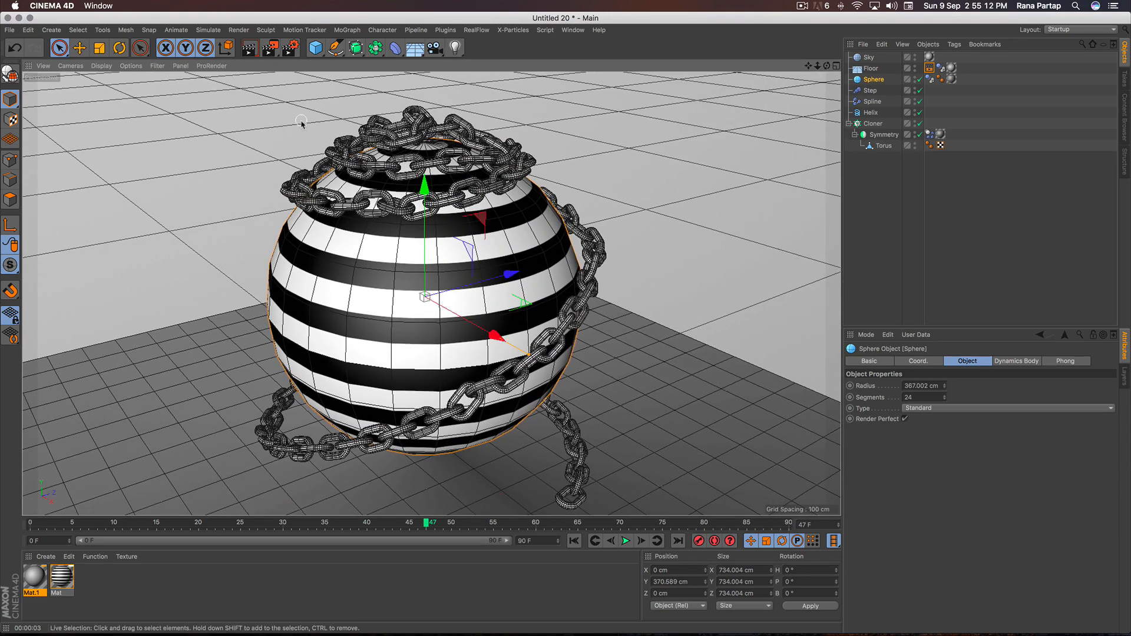
pyautogui.click(250, 48)
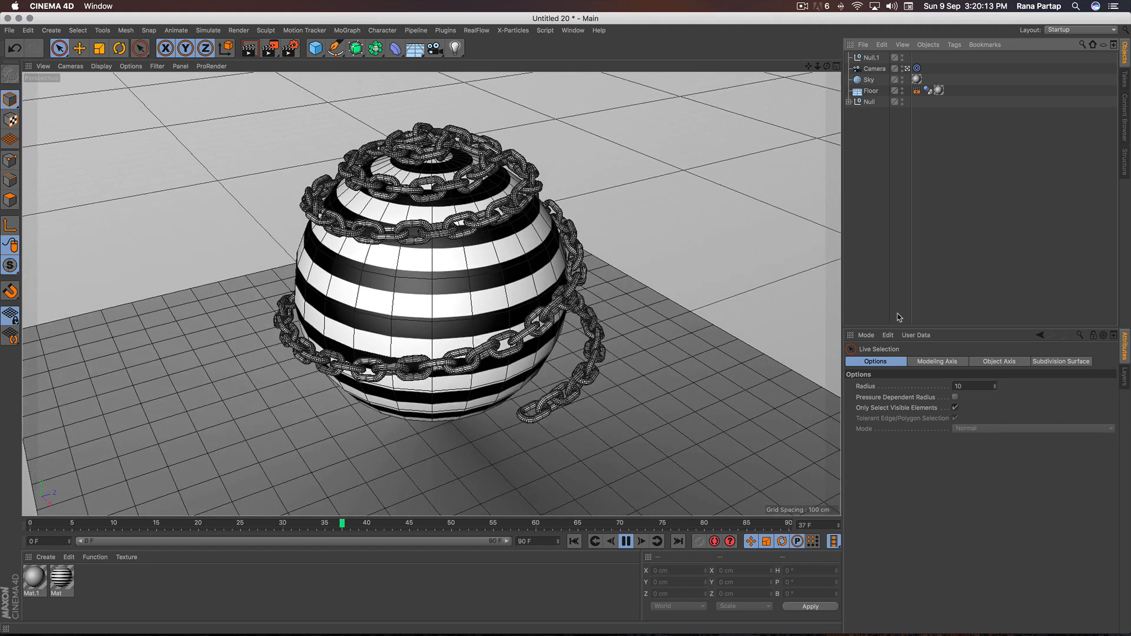
# - Stop the simulation playback at frame 42 and render the view
pyautogui.click(628, 541)
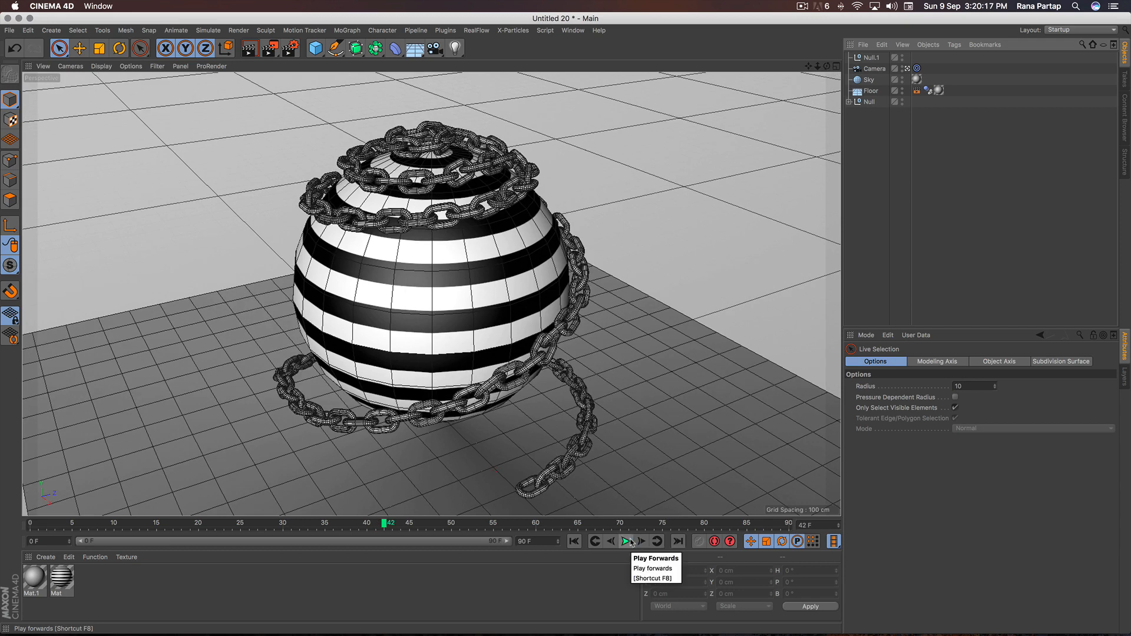
pyautogui.click(249, 48)
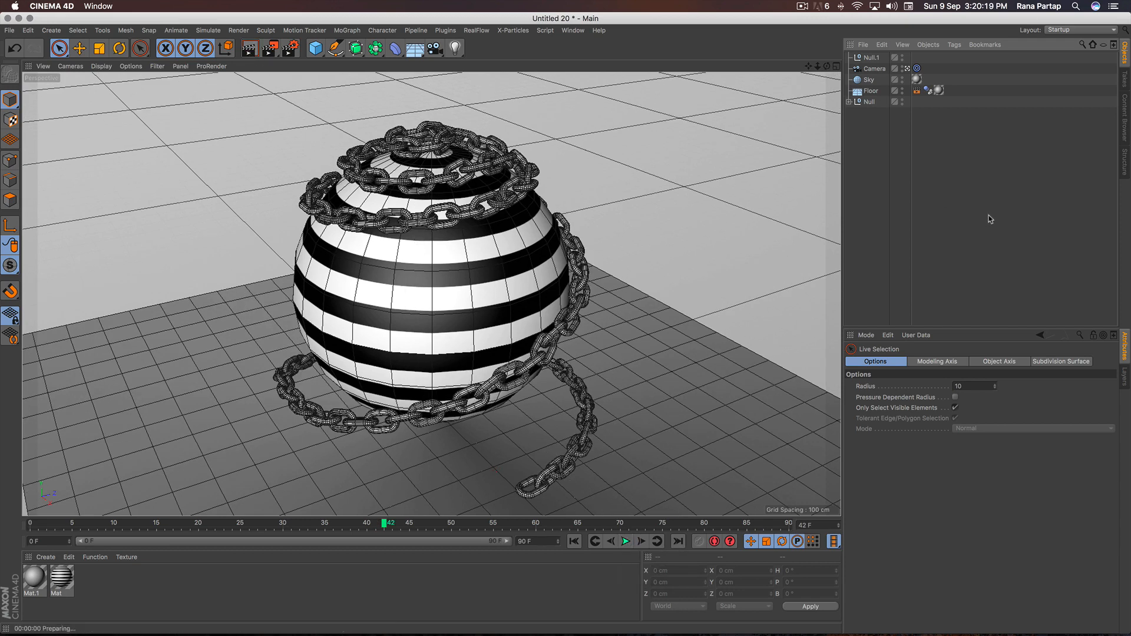